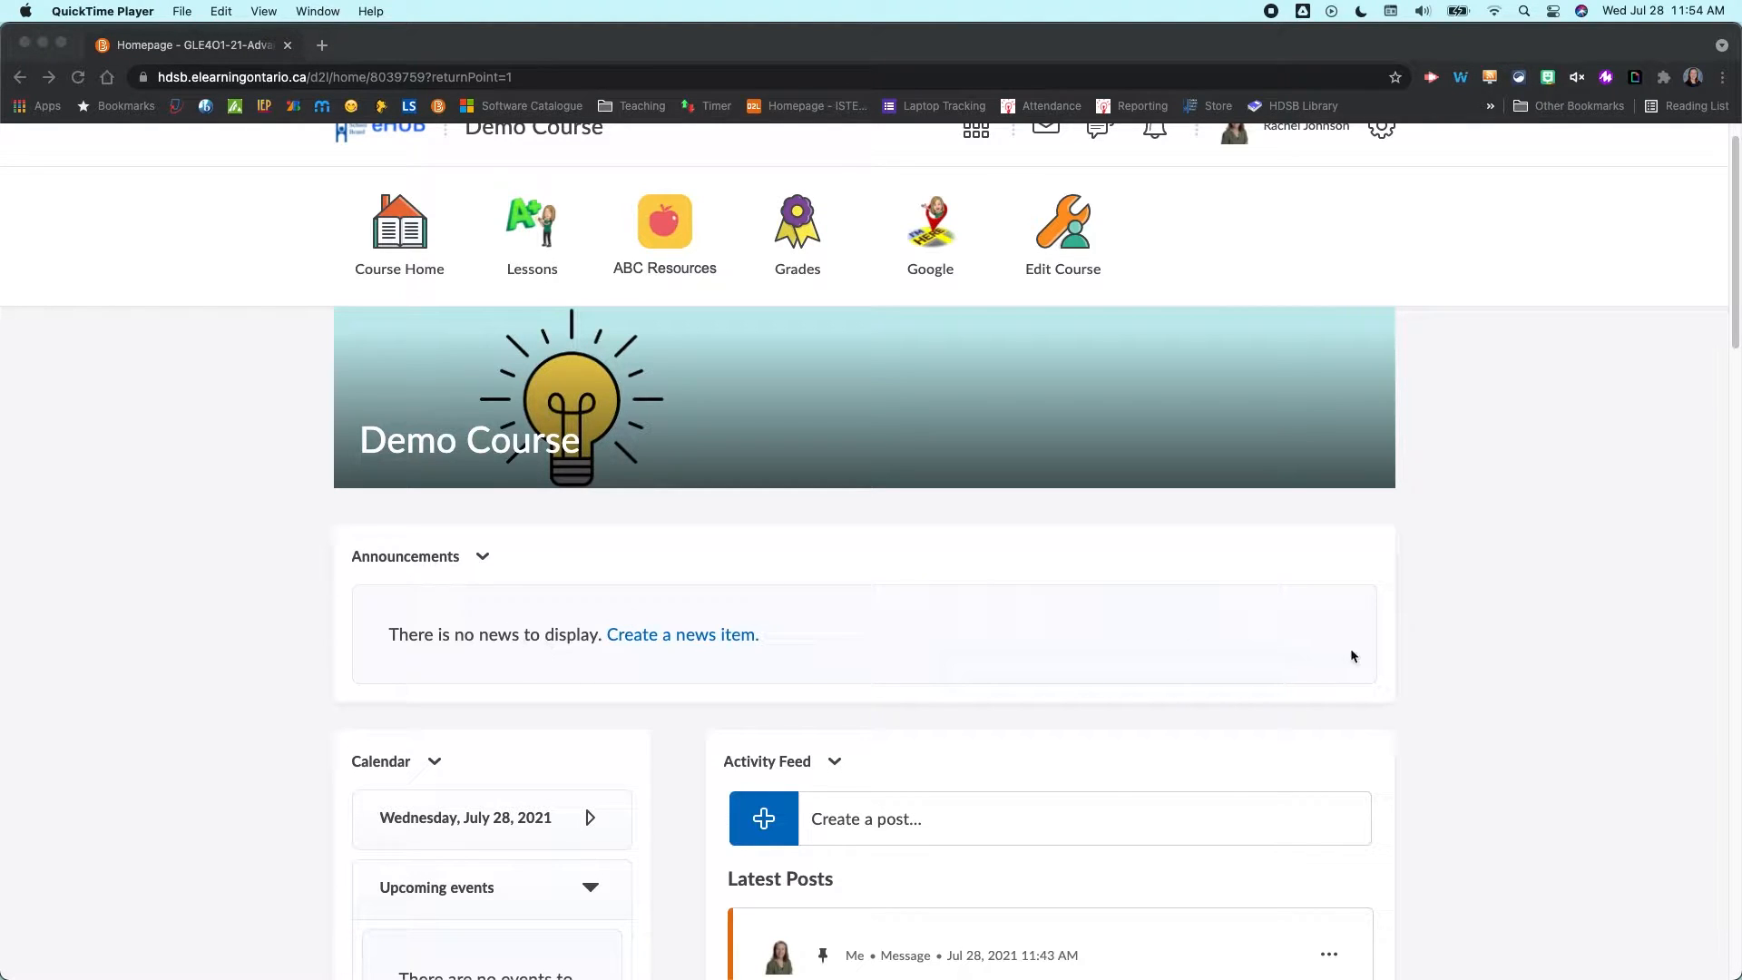
scroll(1349, 653, down, 6)
scroll(1350, 653, up, 7)
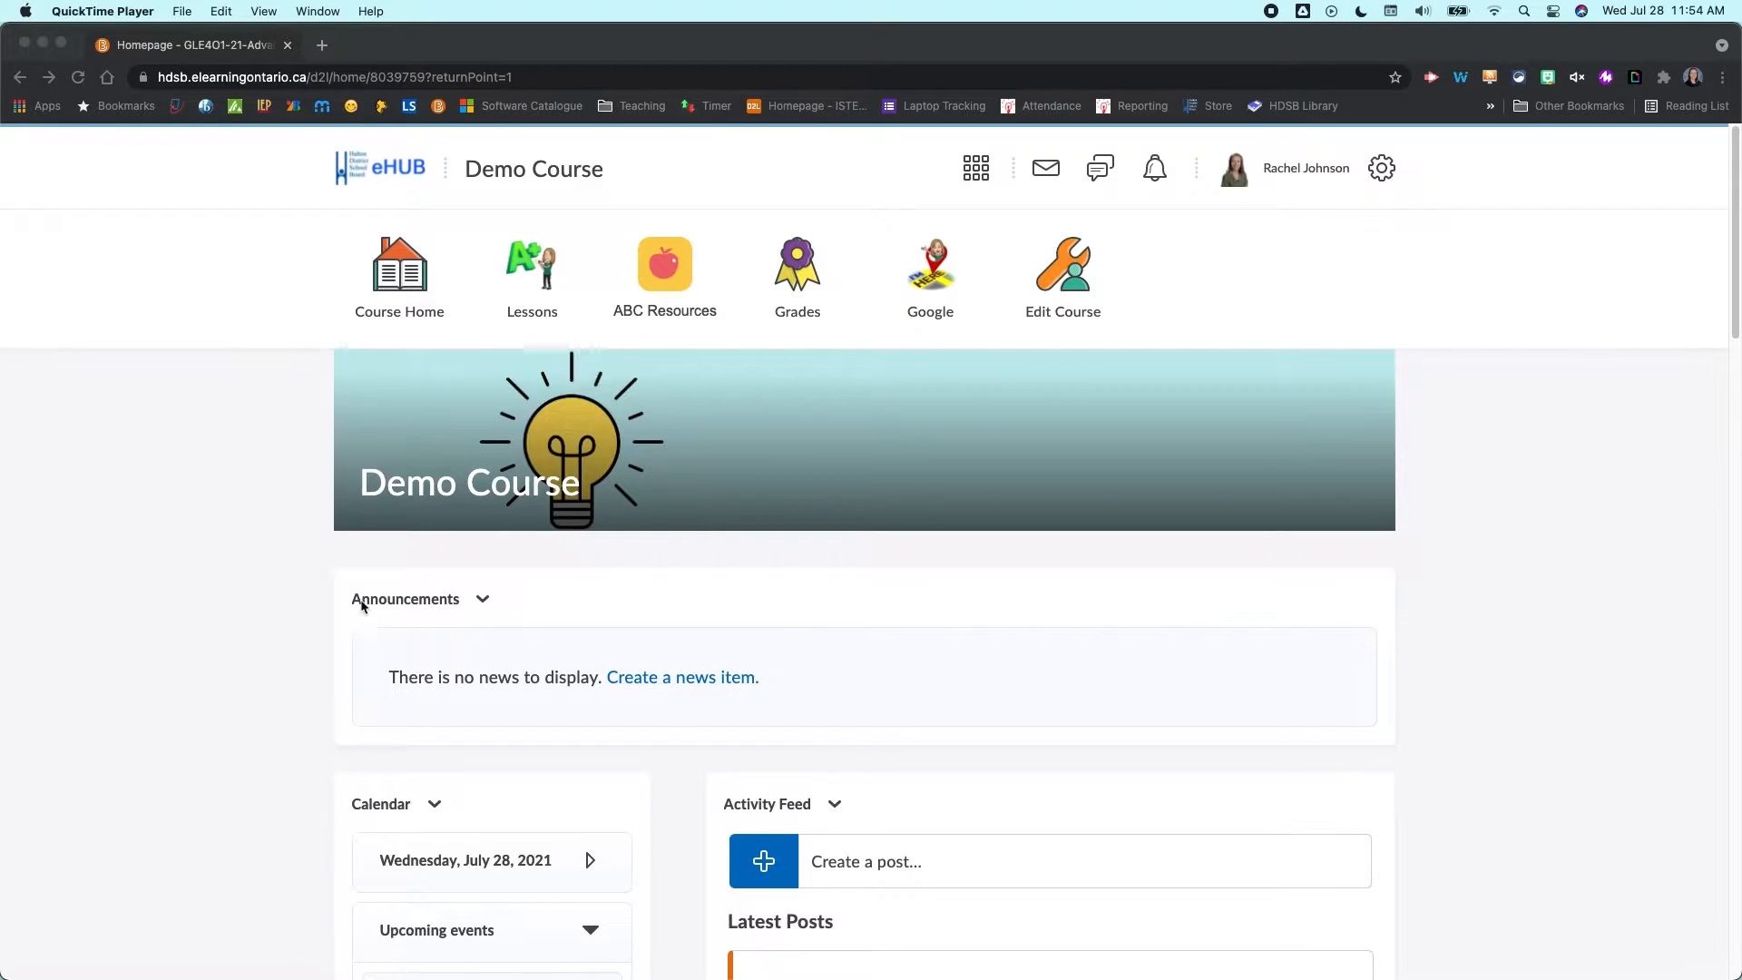
- Rename the Announcements widget to its default News title in the widget settings and save
click(478, 614)
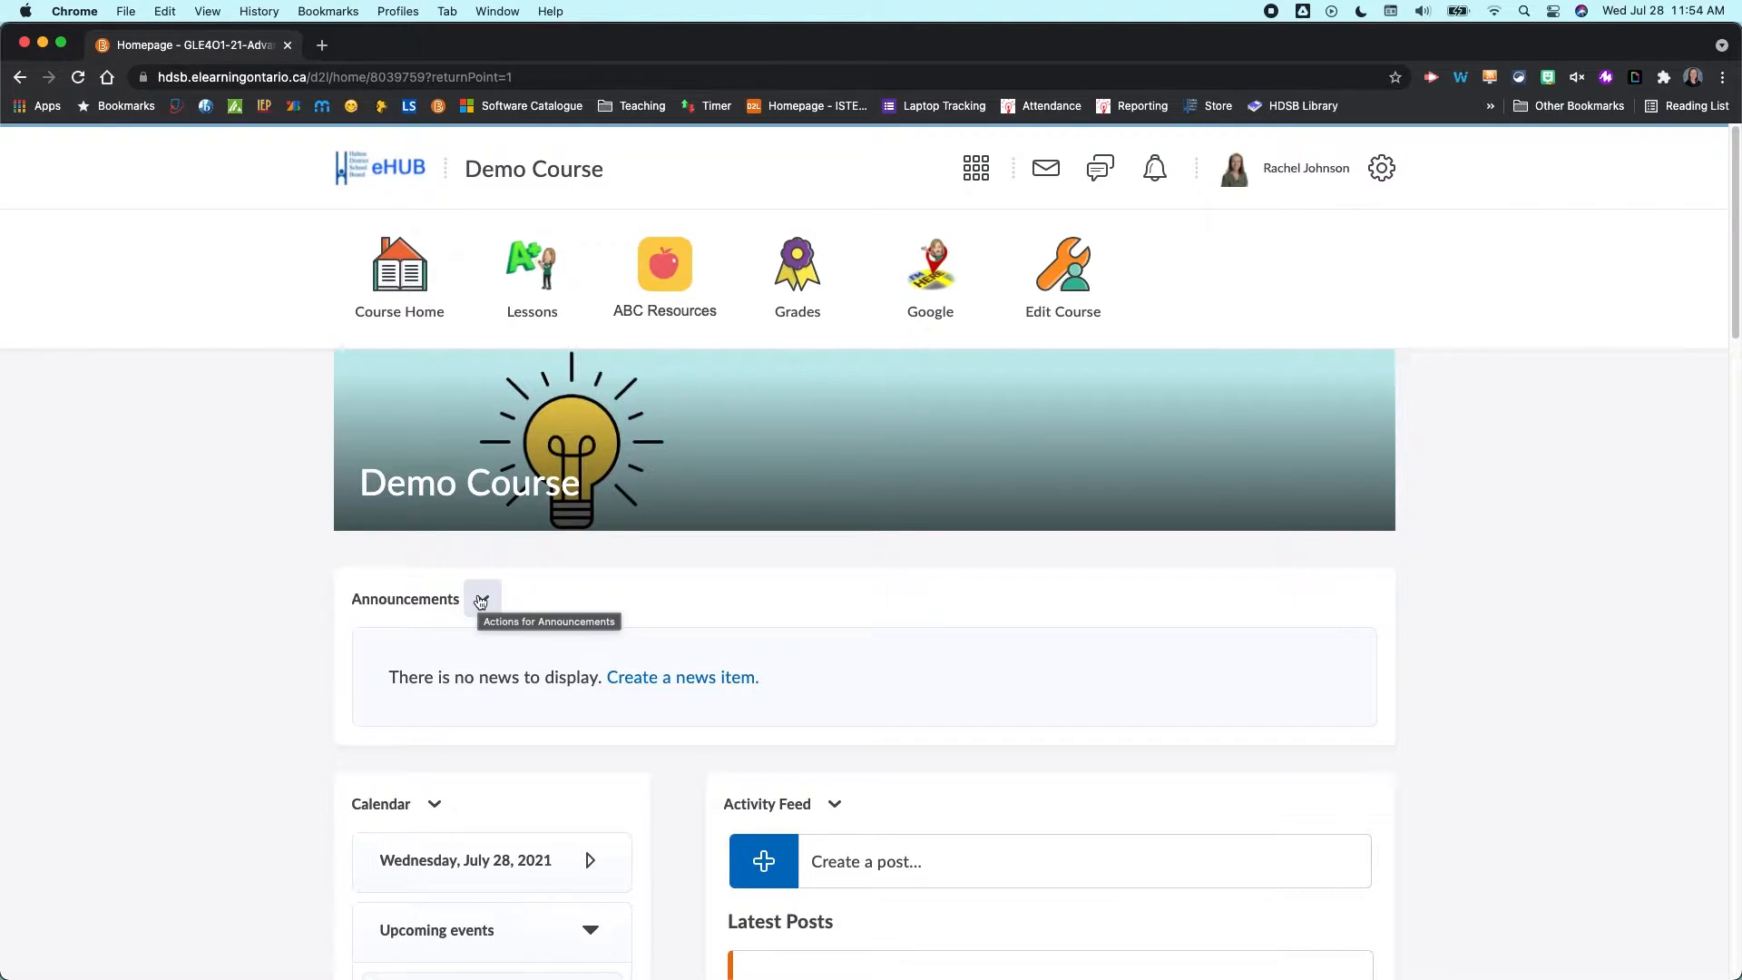
click(476, 613)
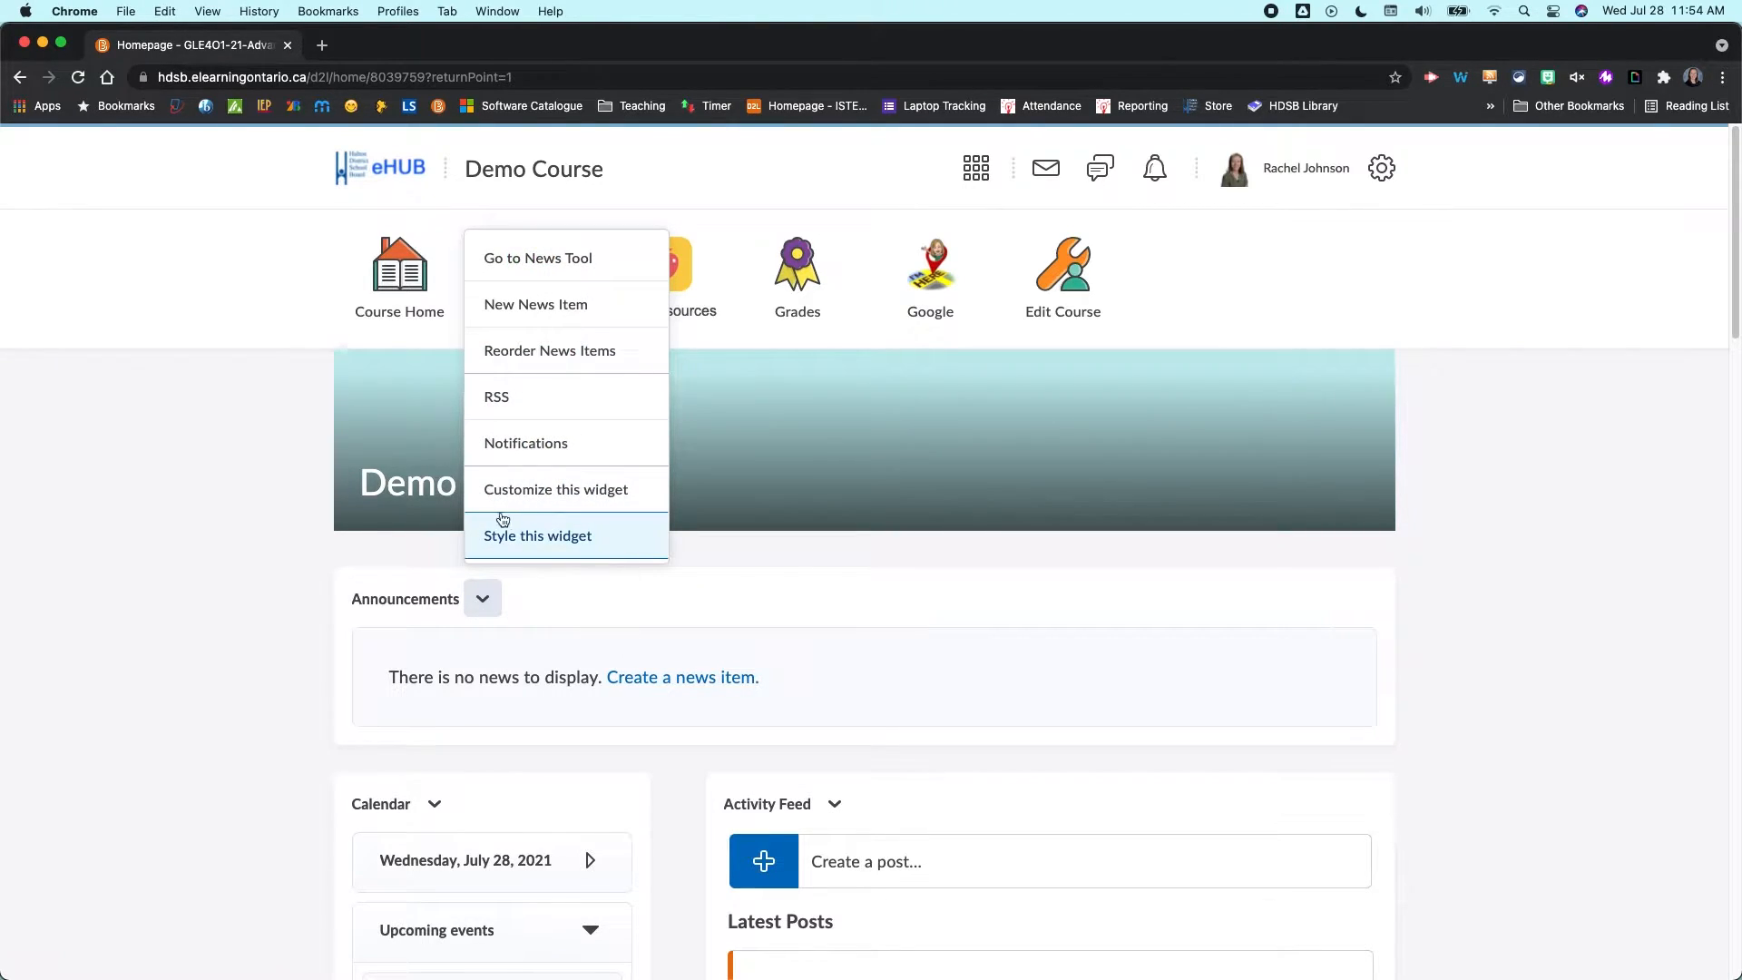
click(558, 534)
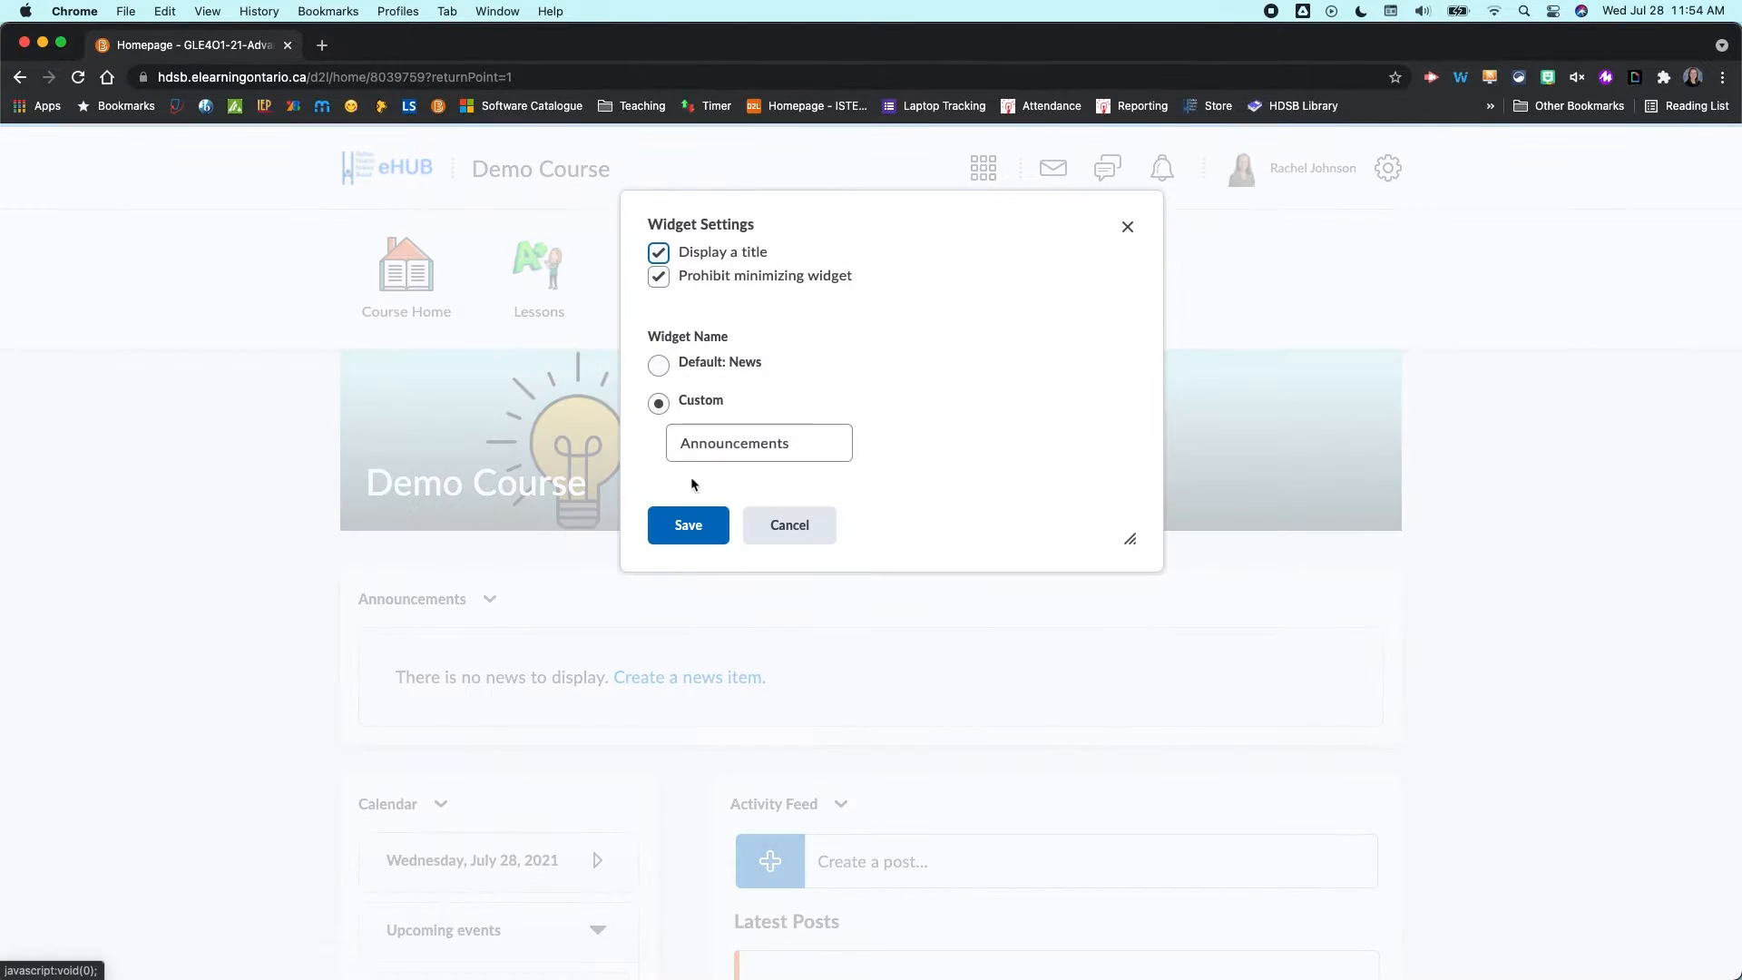
click(658, 364)
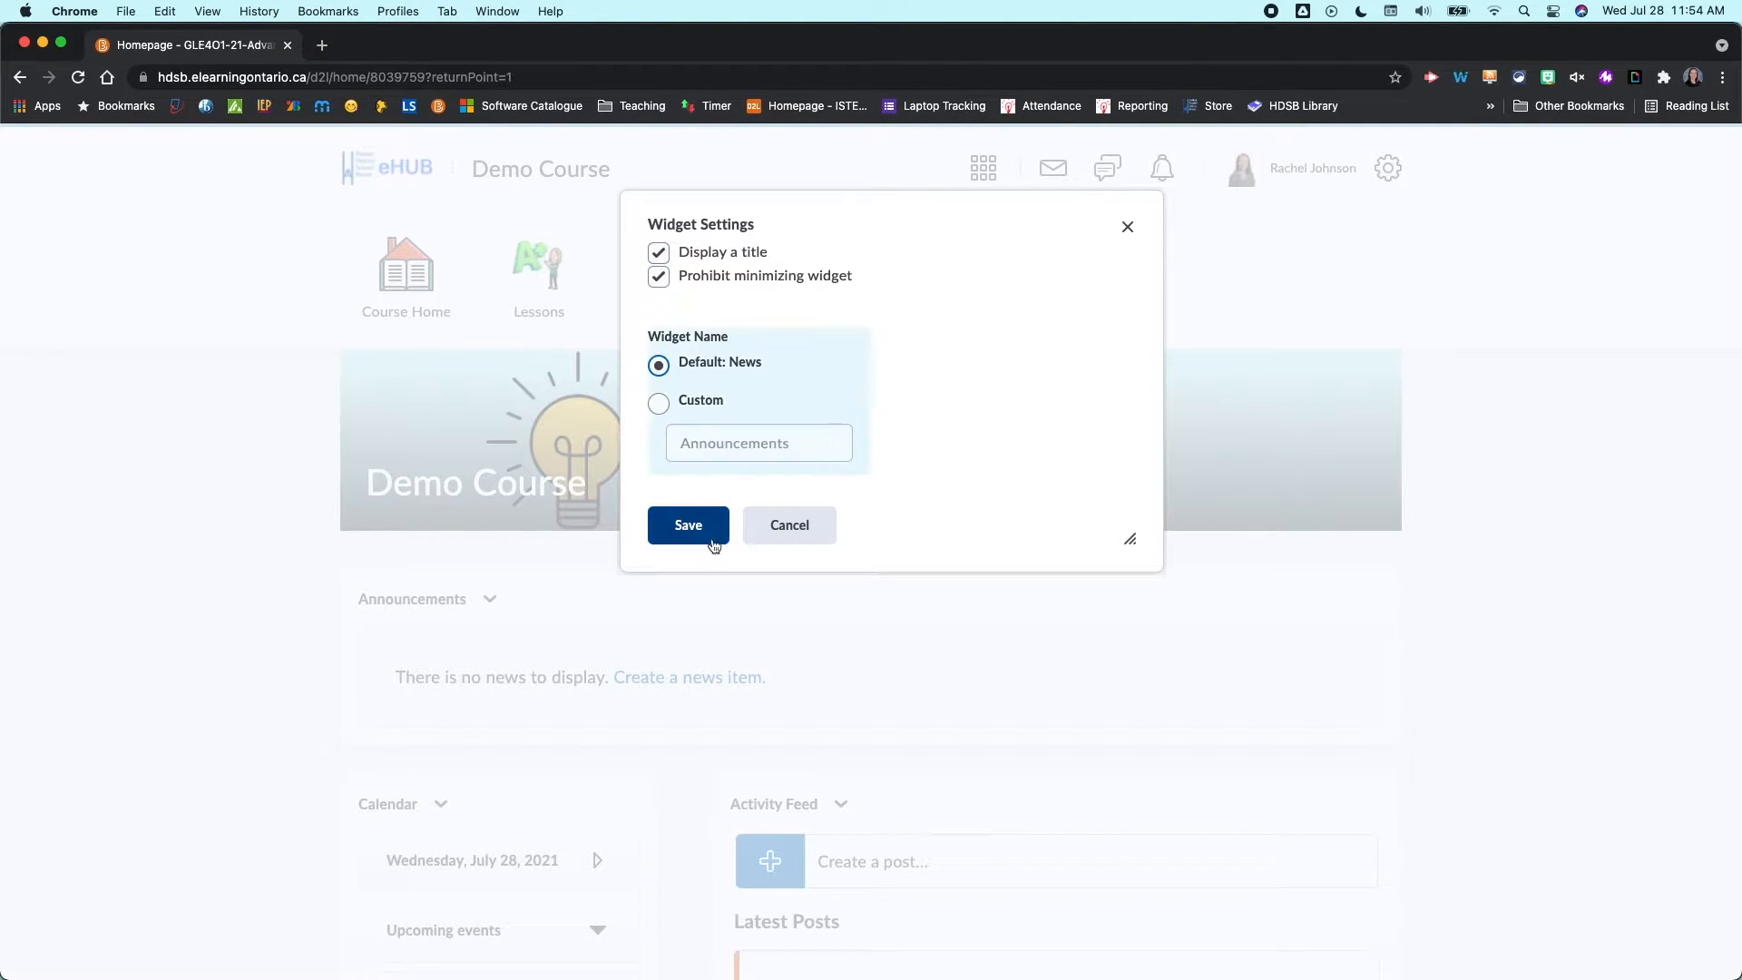
click(682, 531)
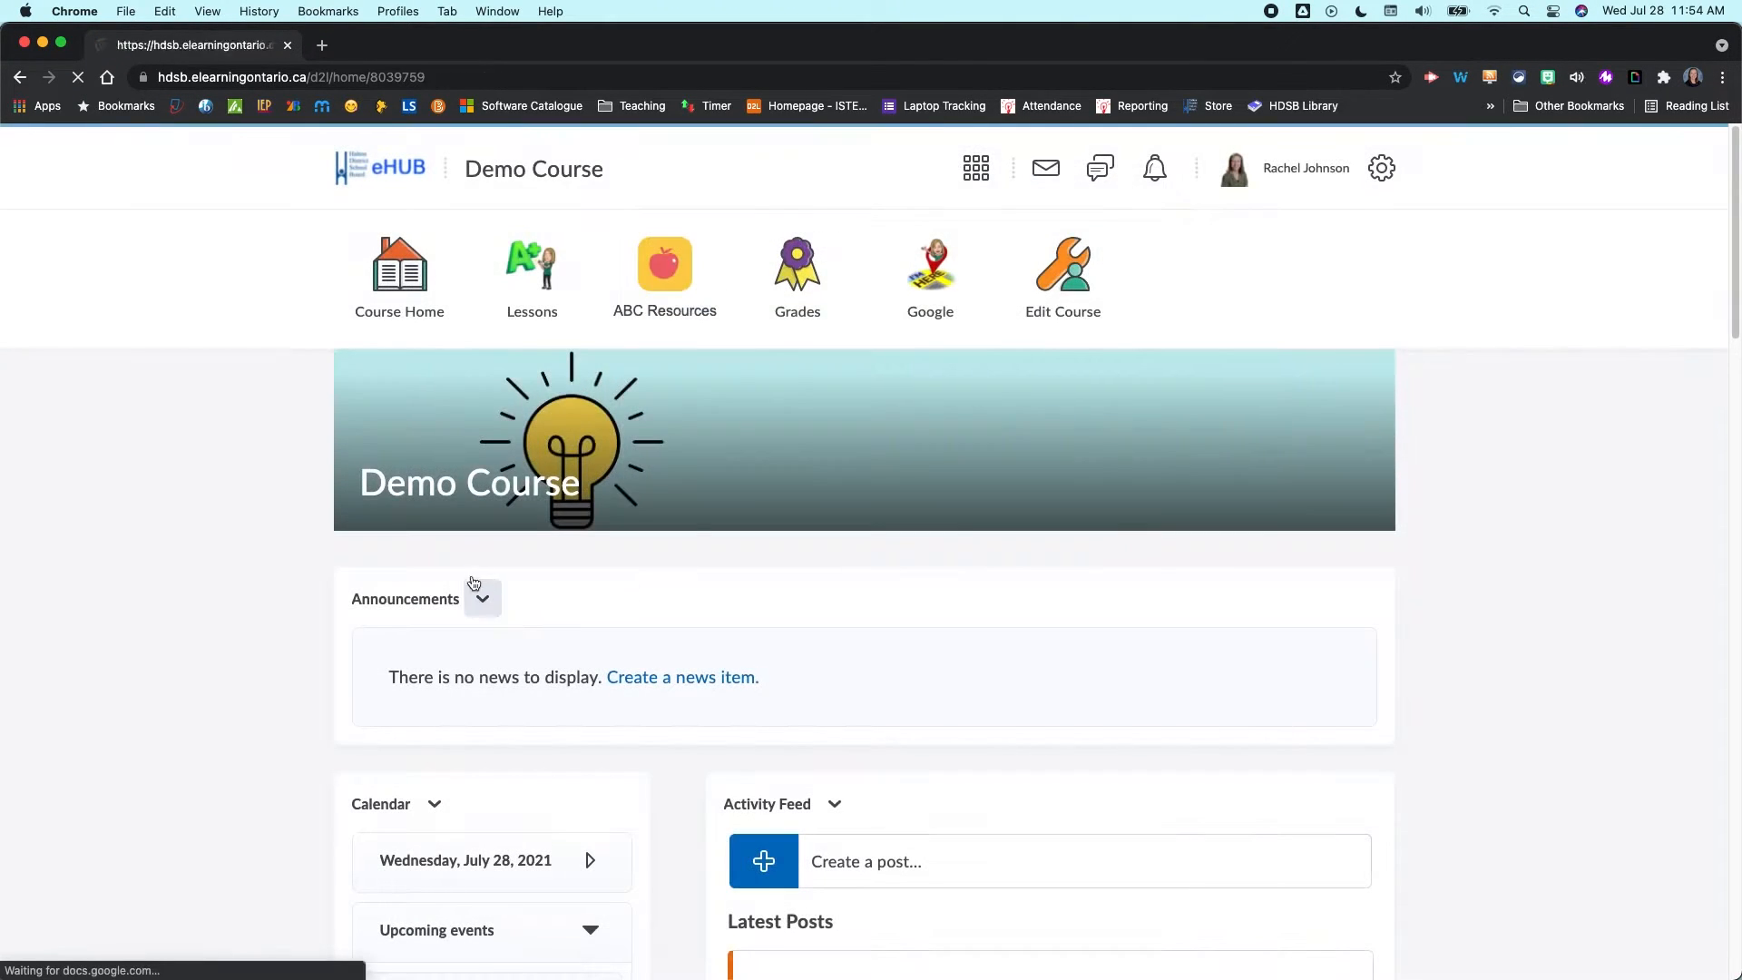
- Review the News widget's notification settings and leave without saving changes
click(412, 601)
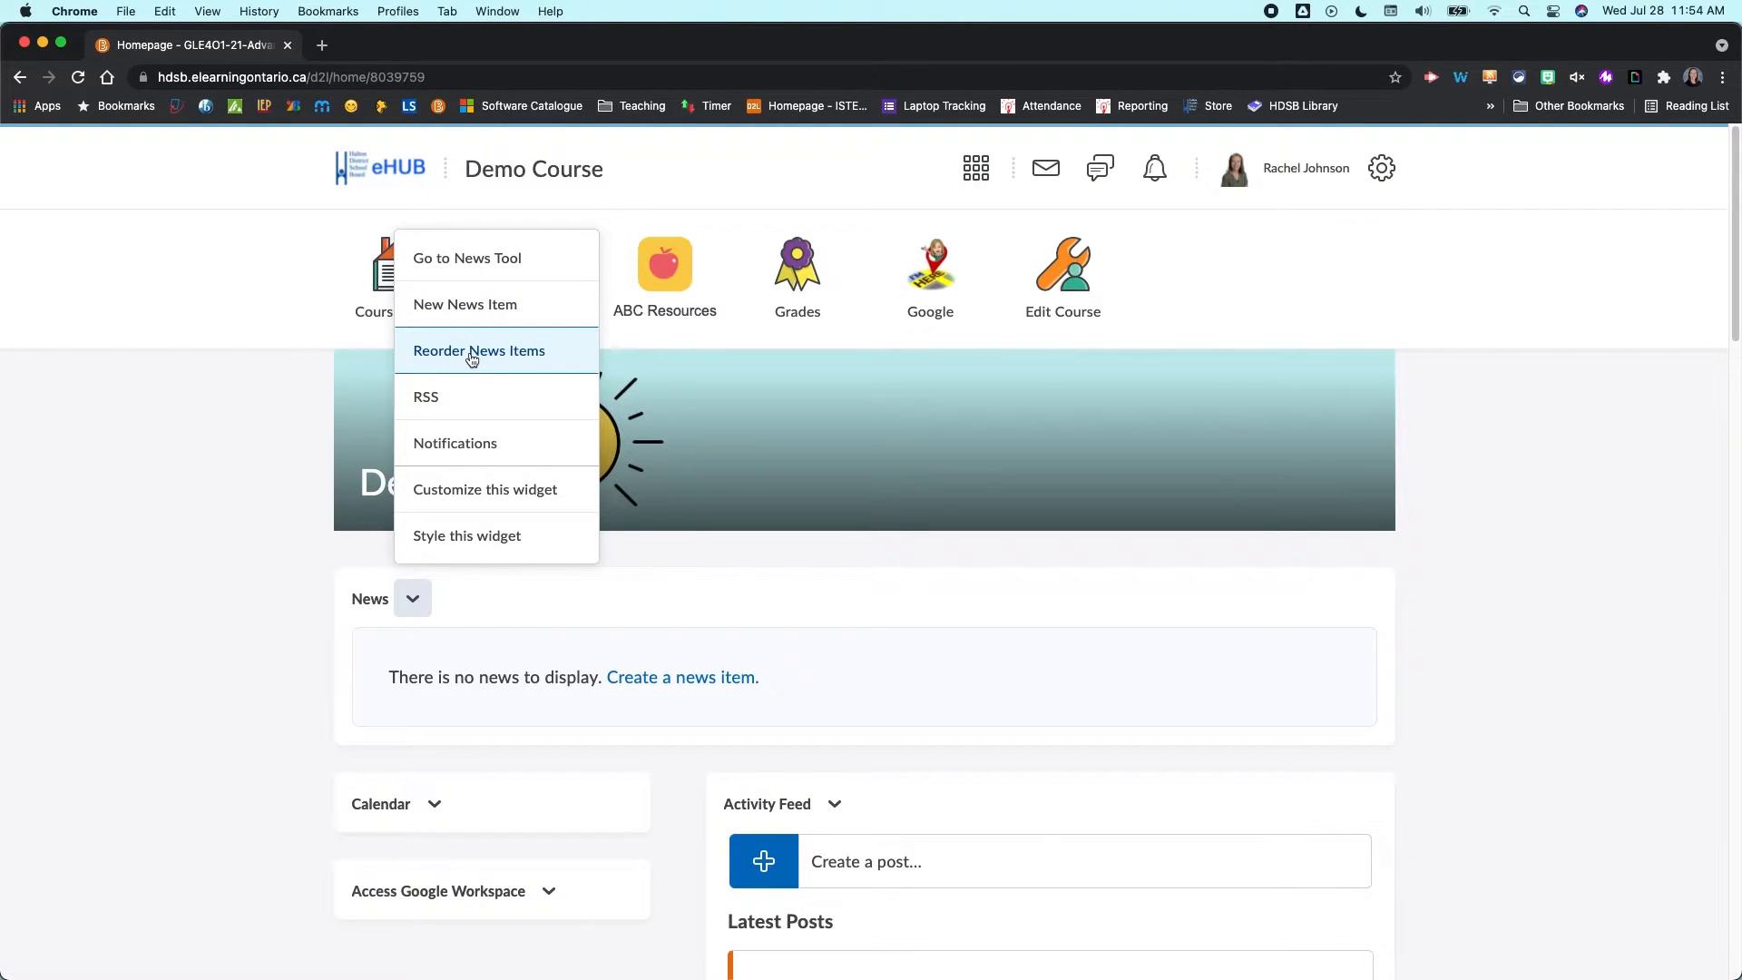
click(487, 448)
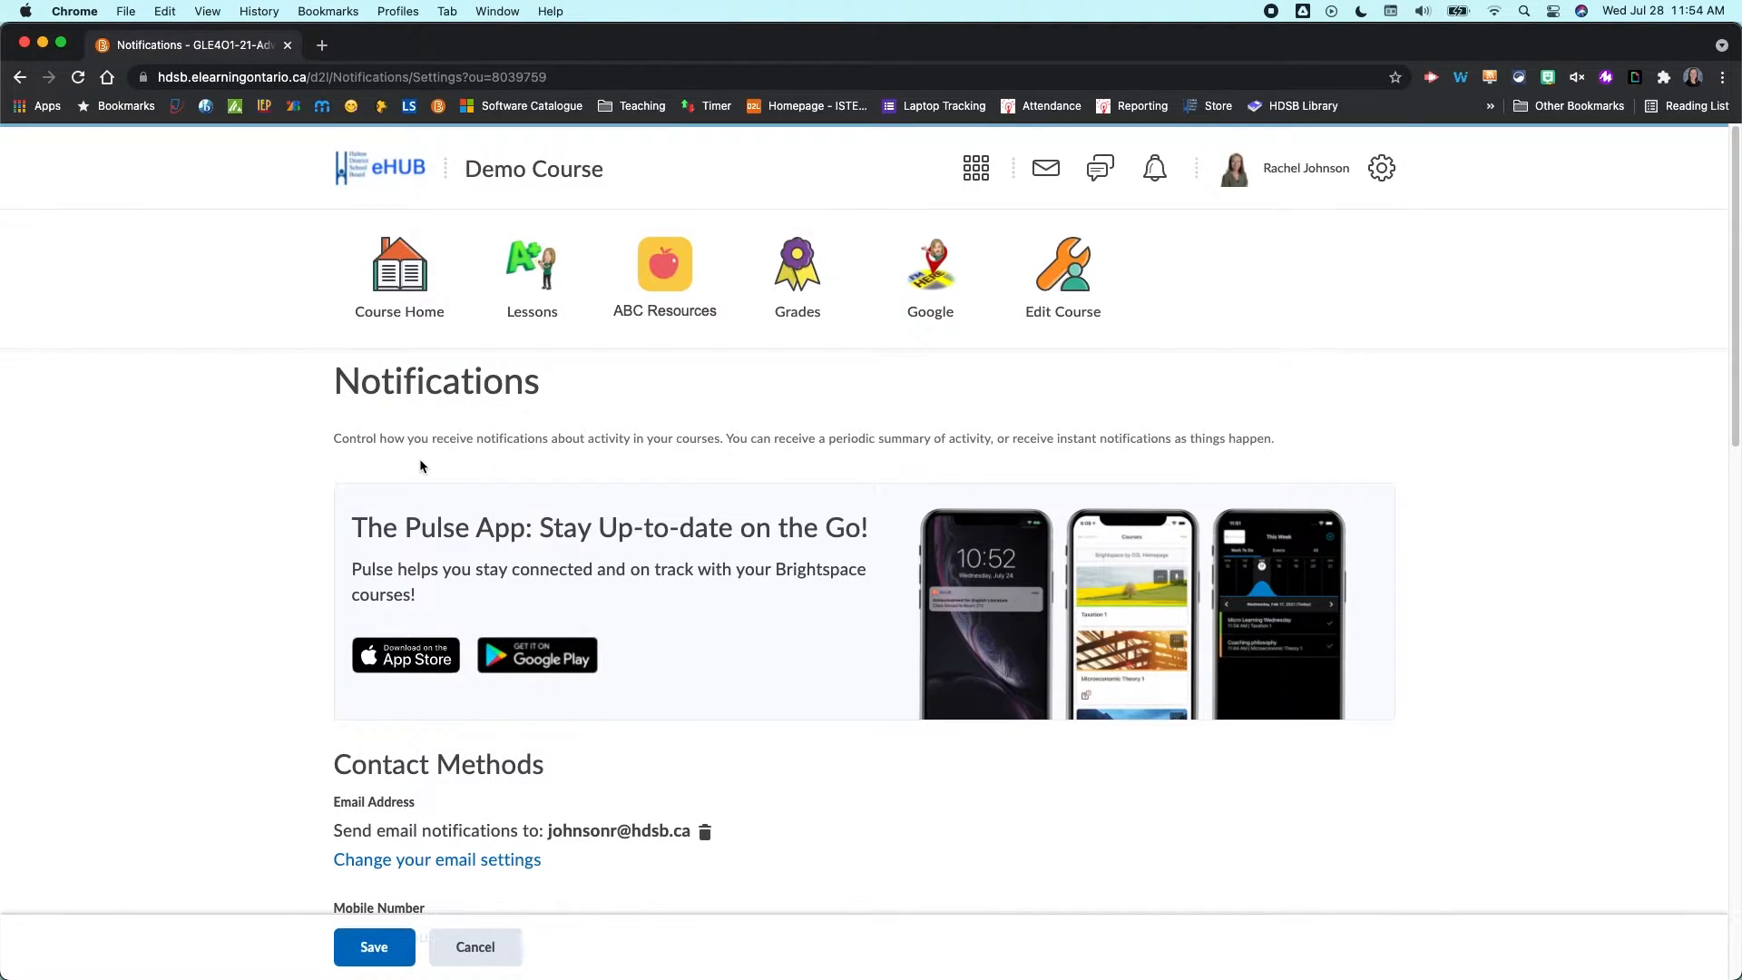
scroll(419, 459, down, 8)
click(466, 947)
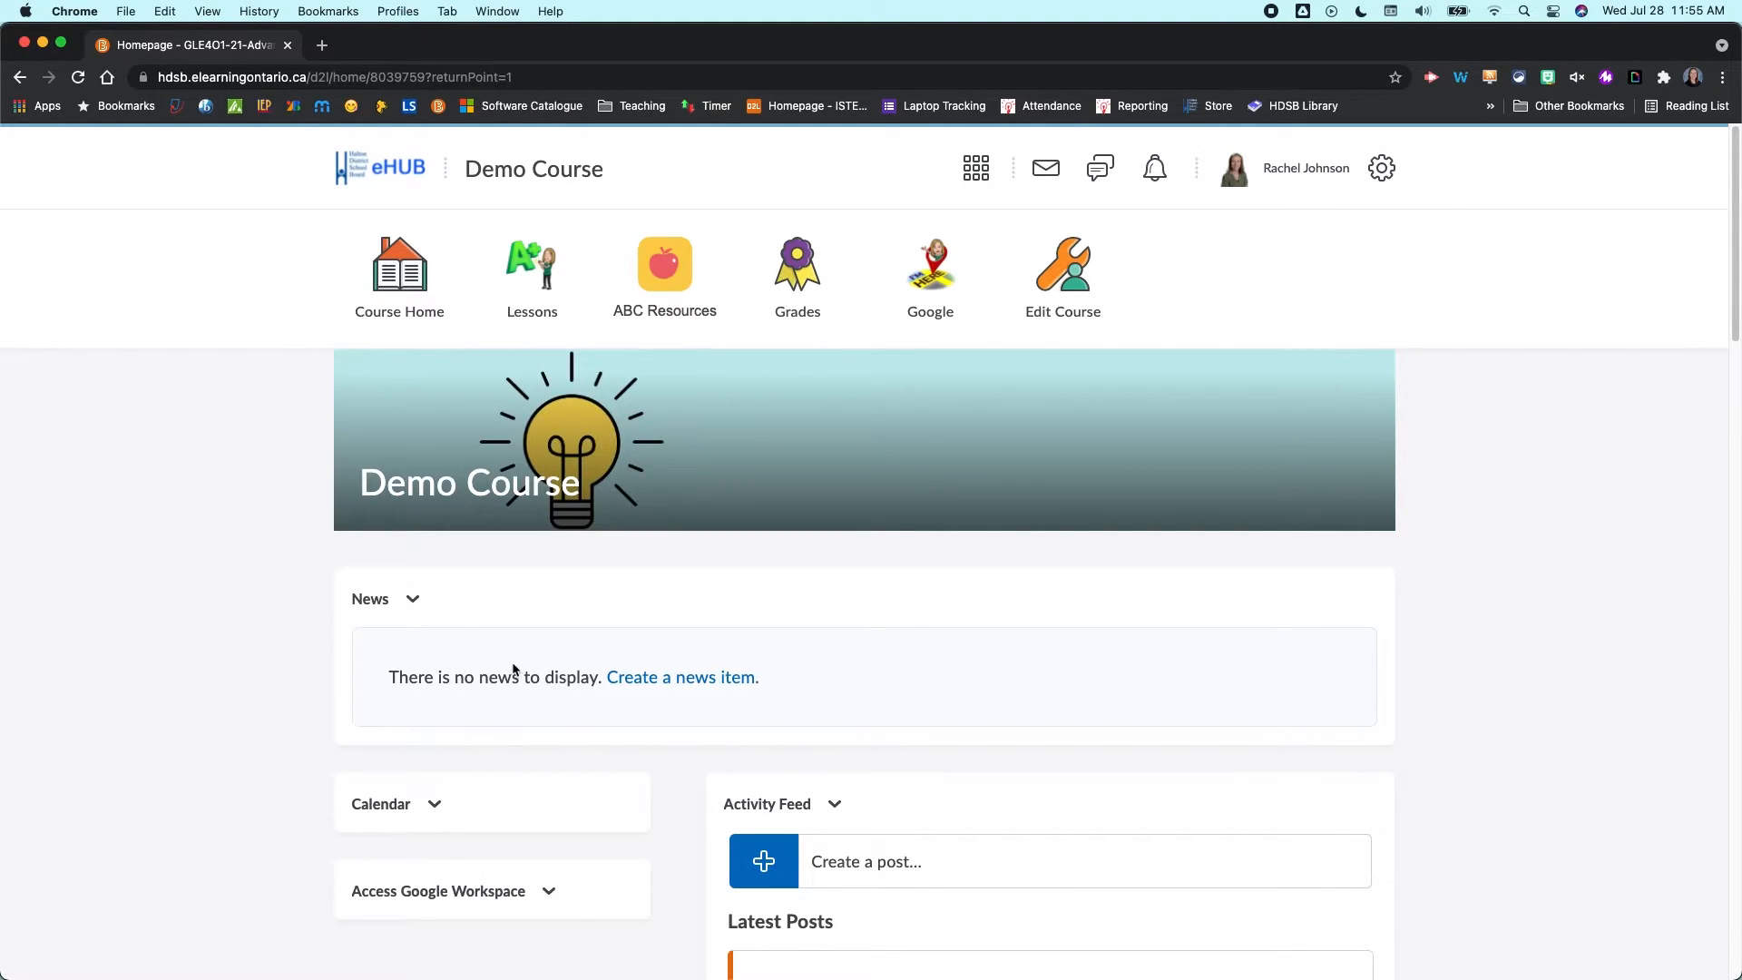
- Open the News tool from the widget's actions and look through its additional actions
click(414, 600)
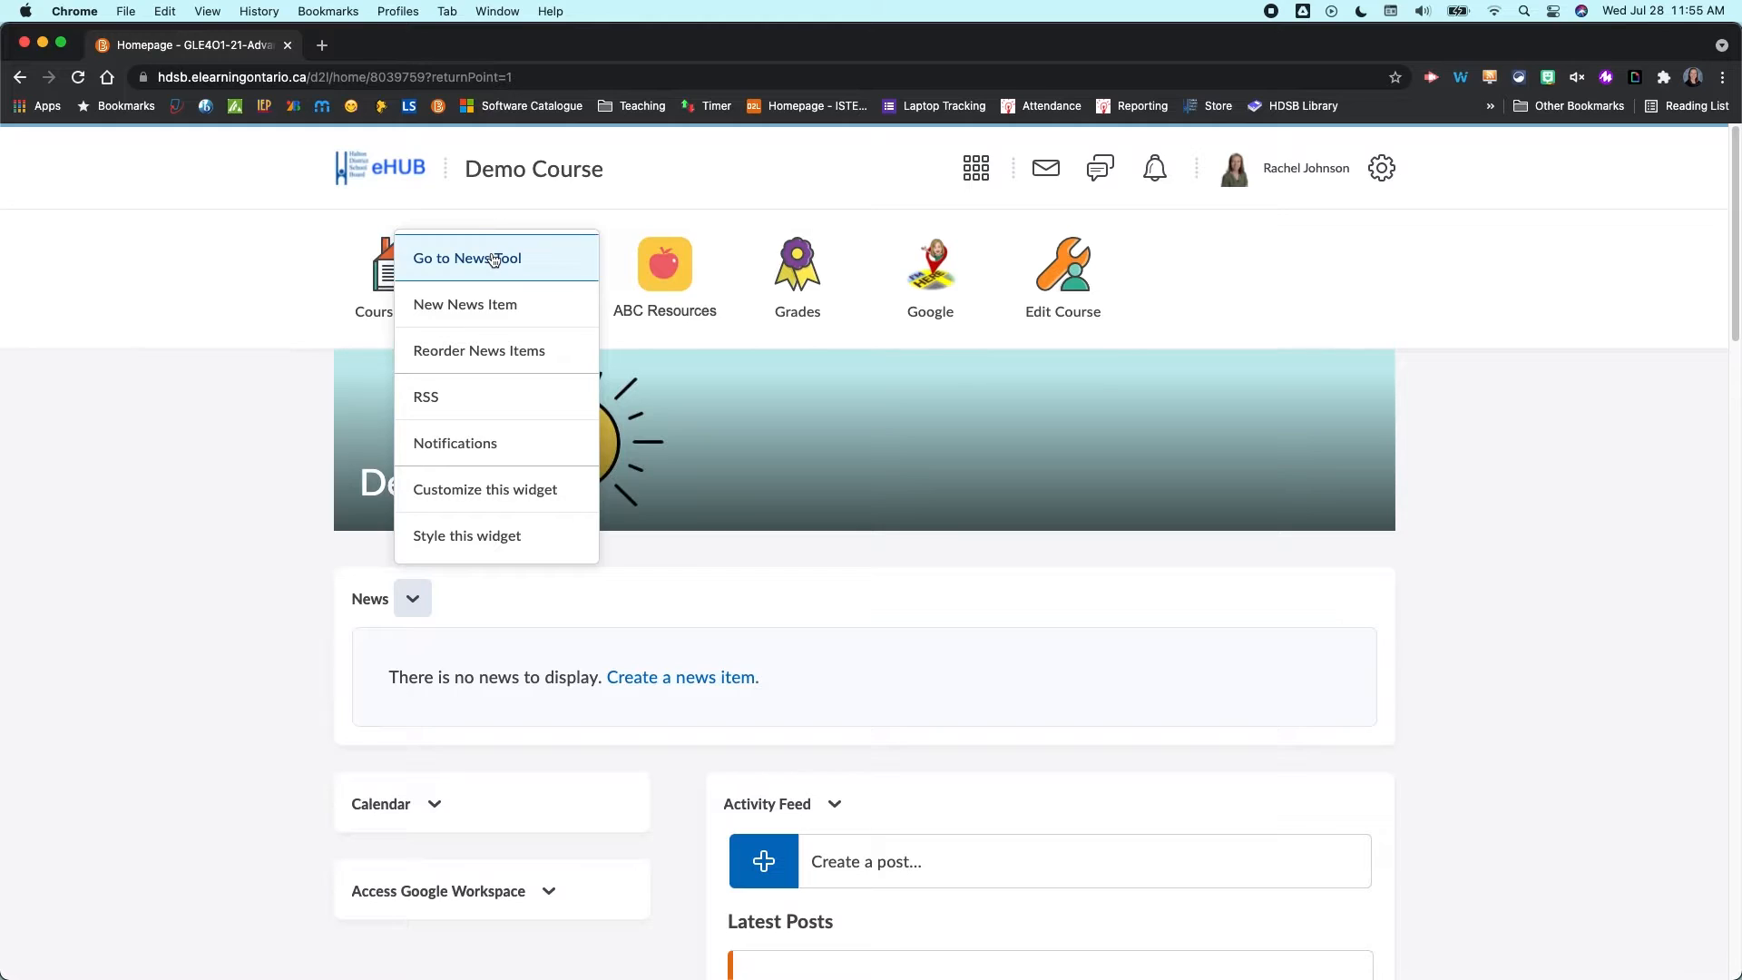
click(488, 245)
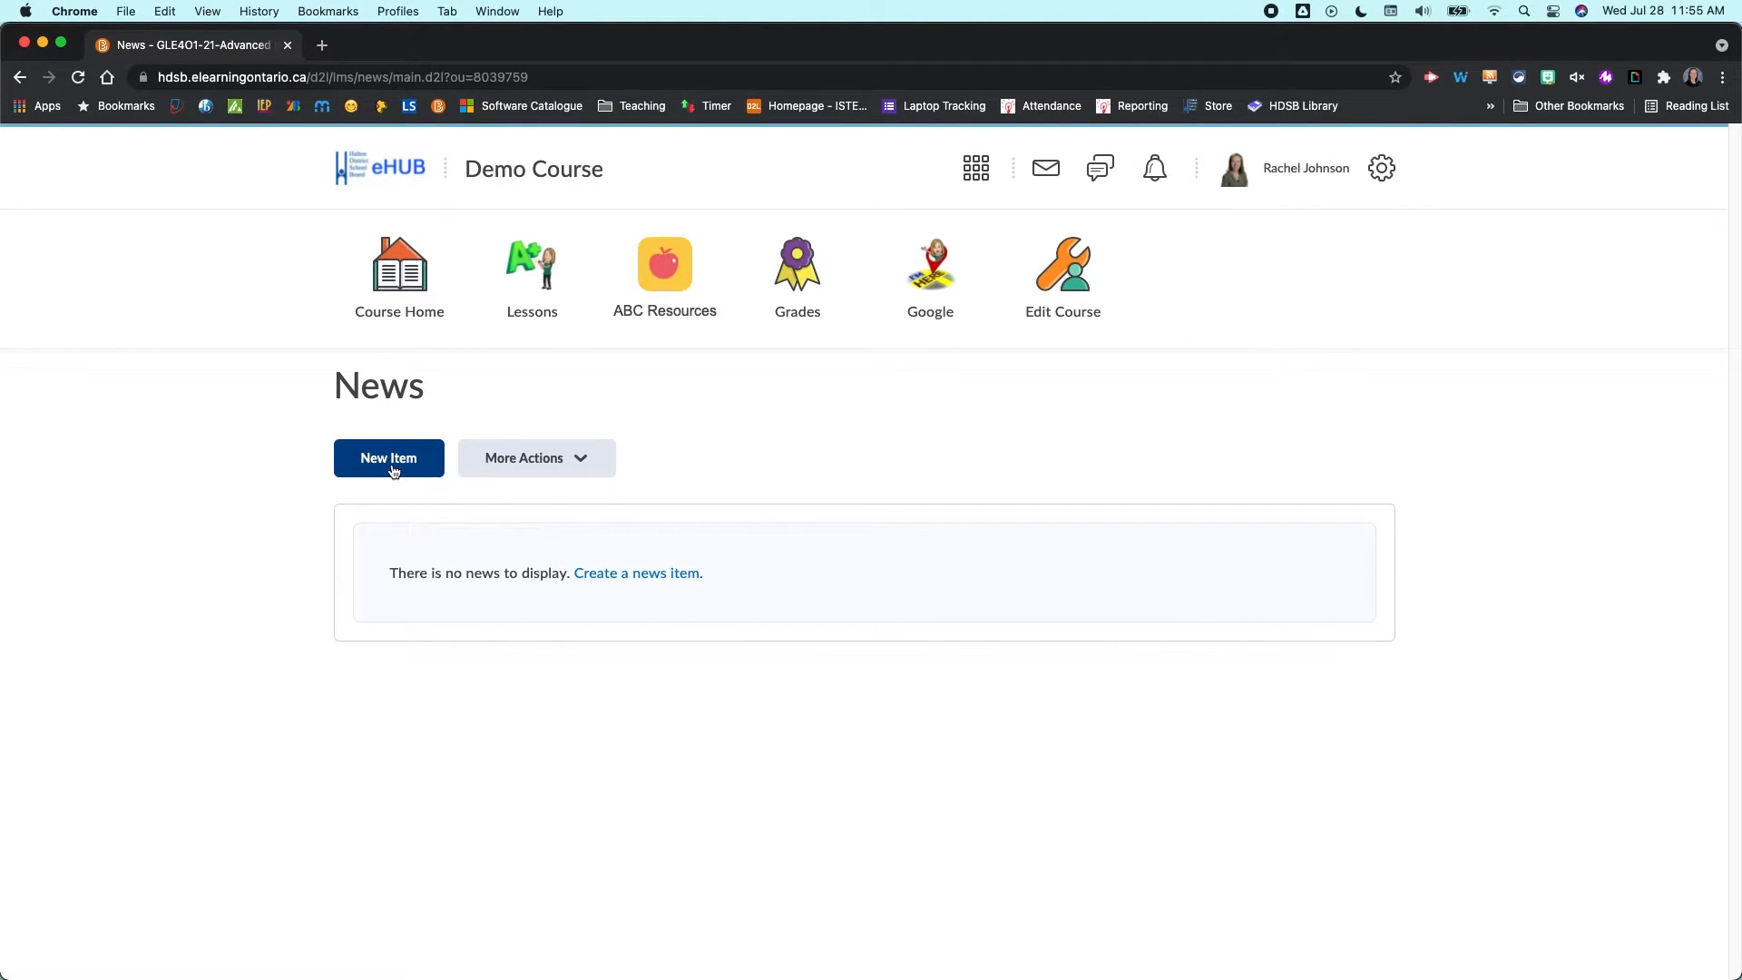
click(525, 465)
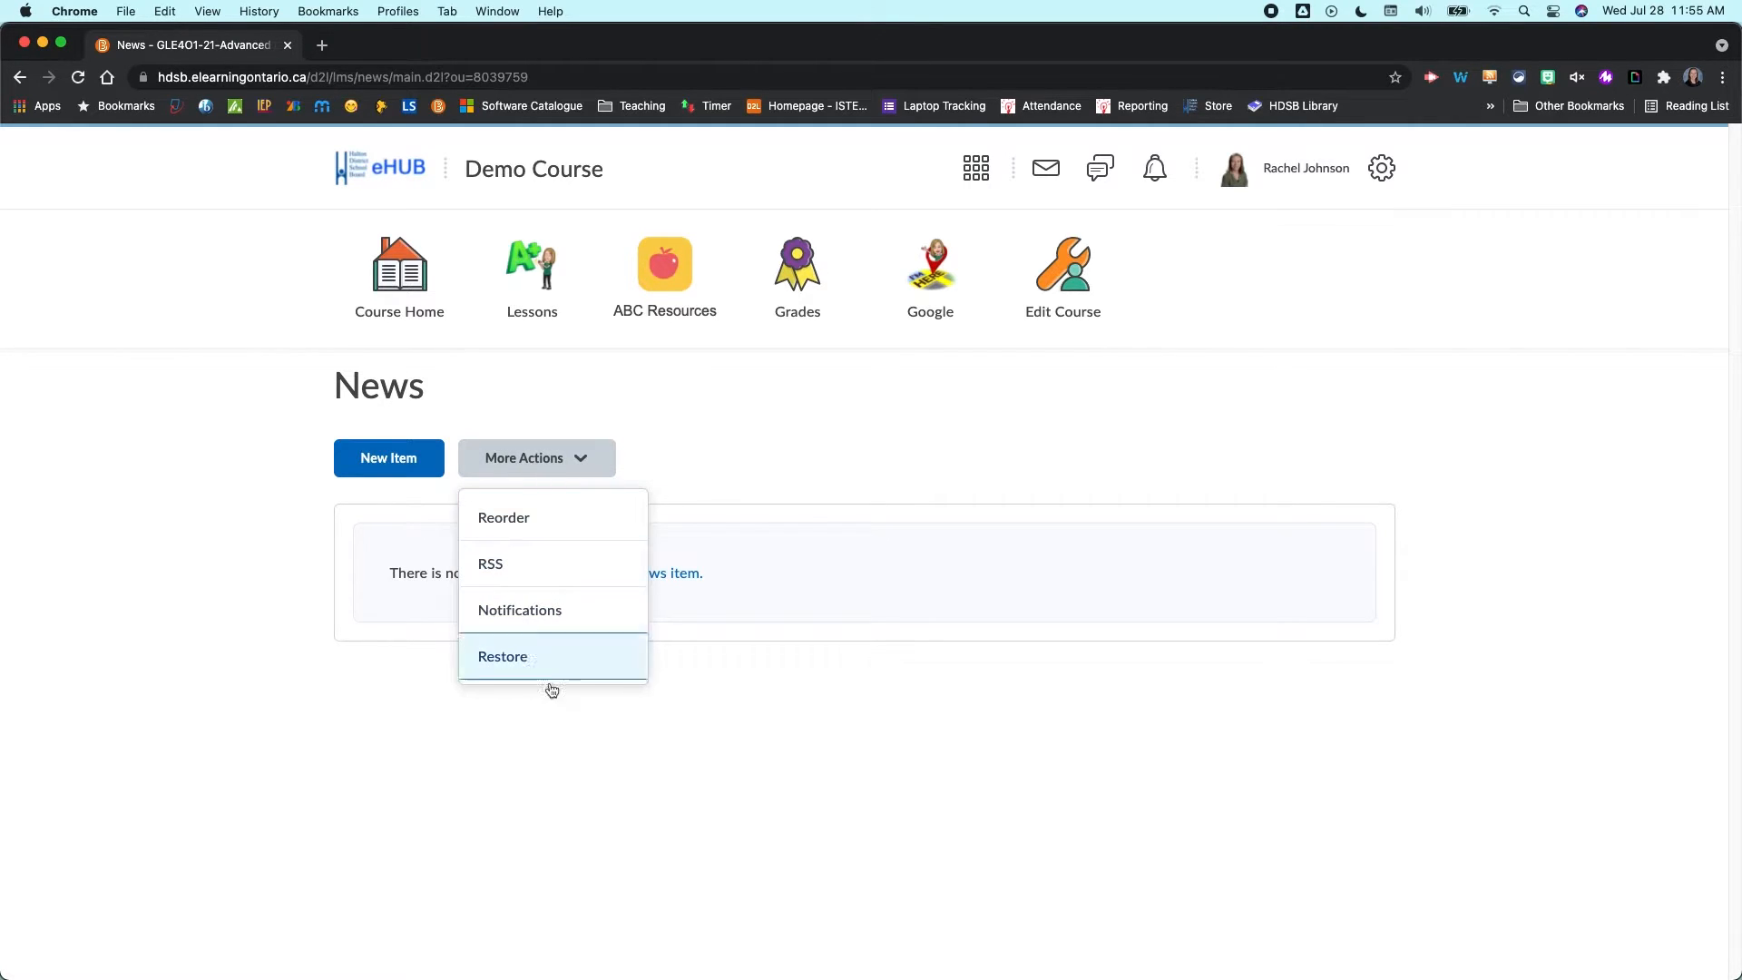
click(353, 761)
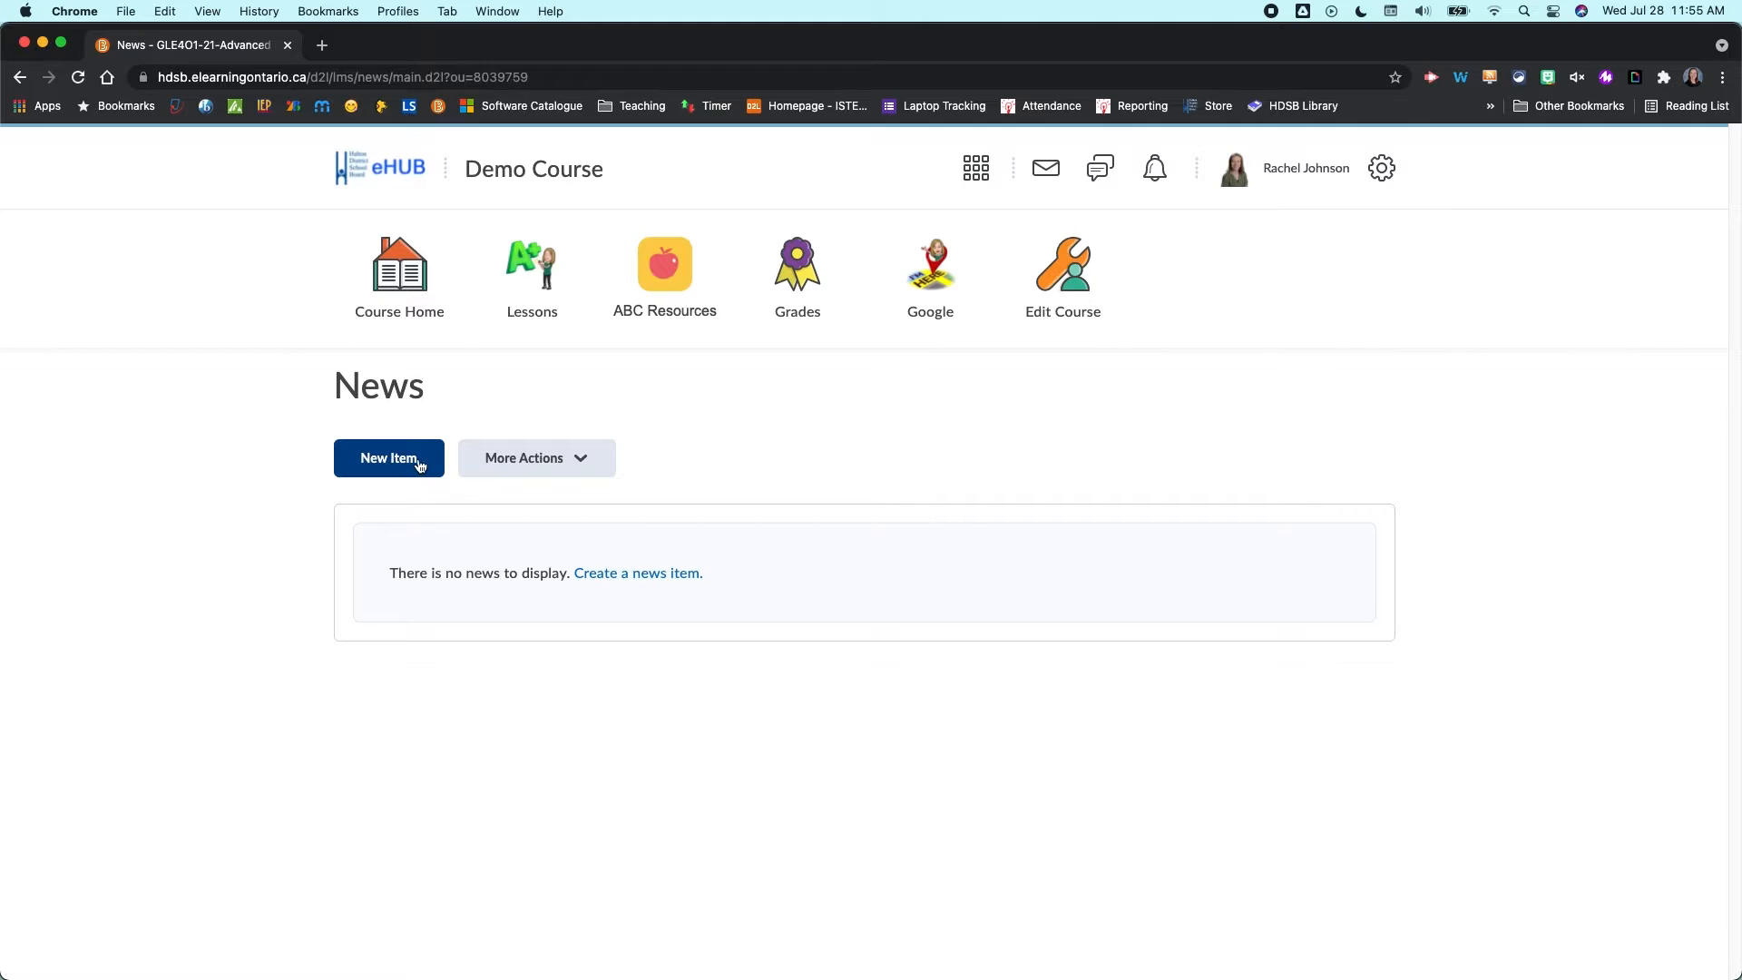
- Start a new news item with the headline Today
click(380, 461)
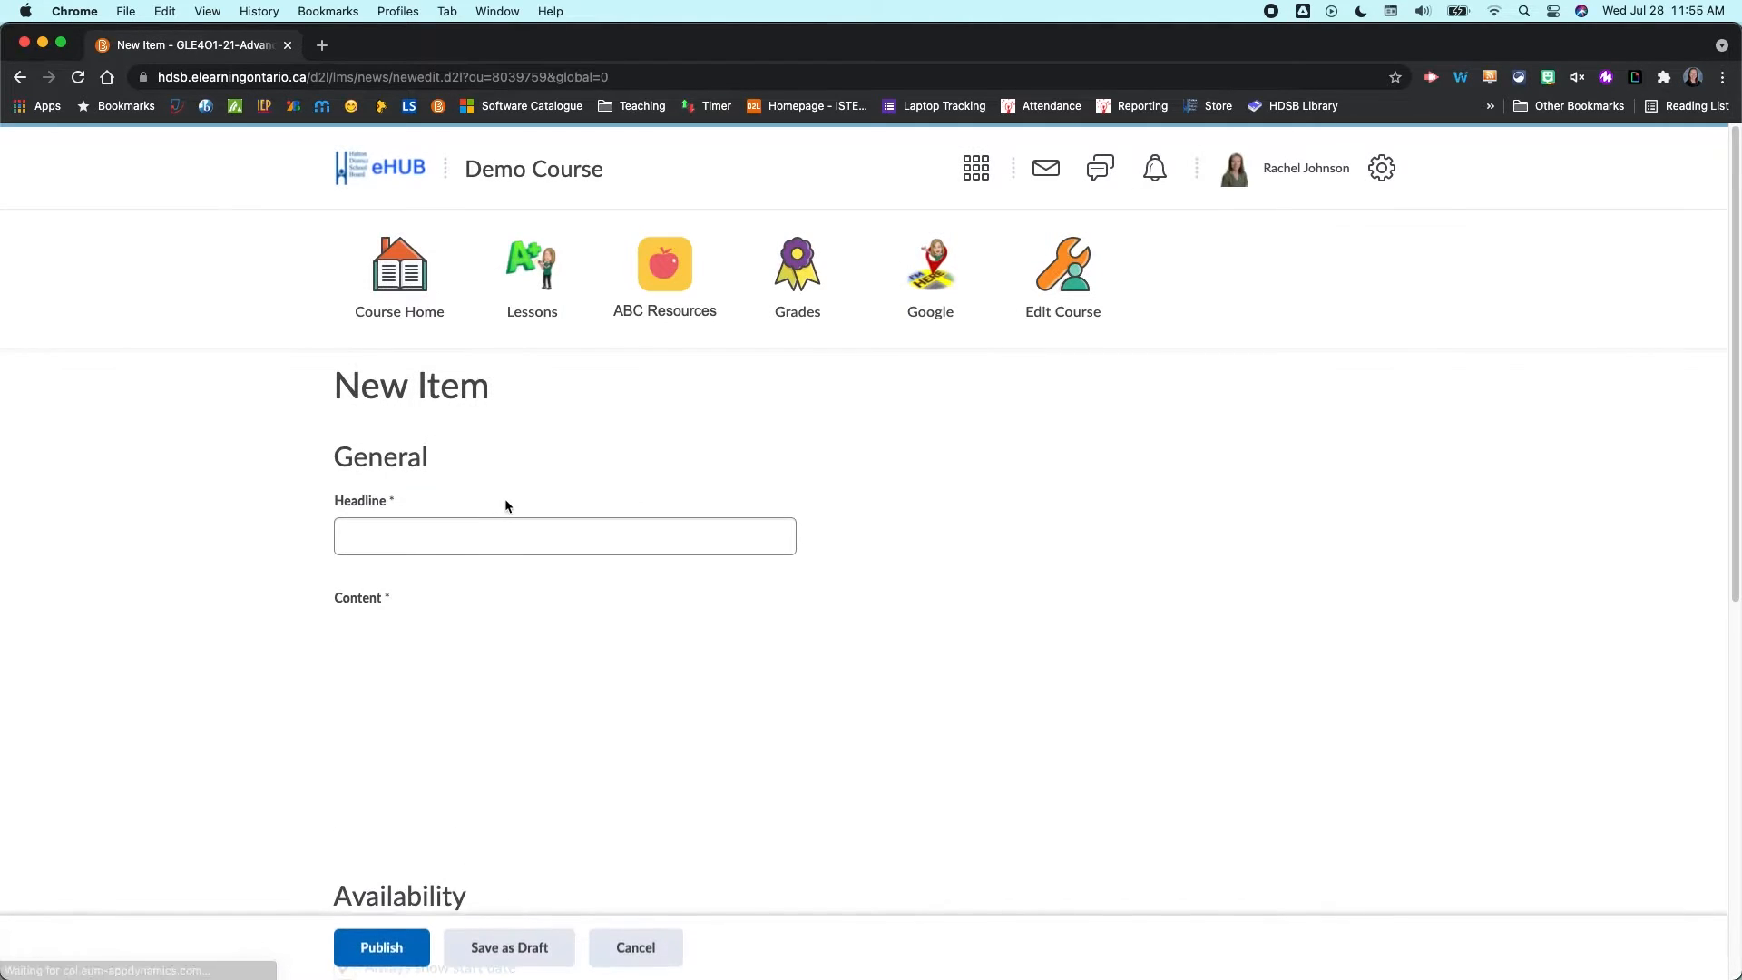
click(435, 540)
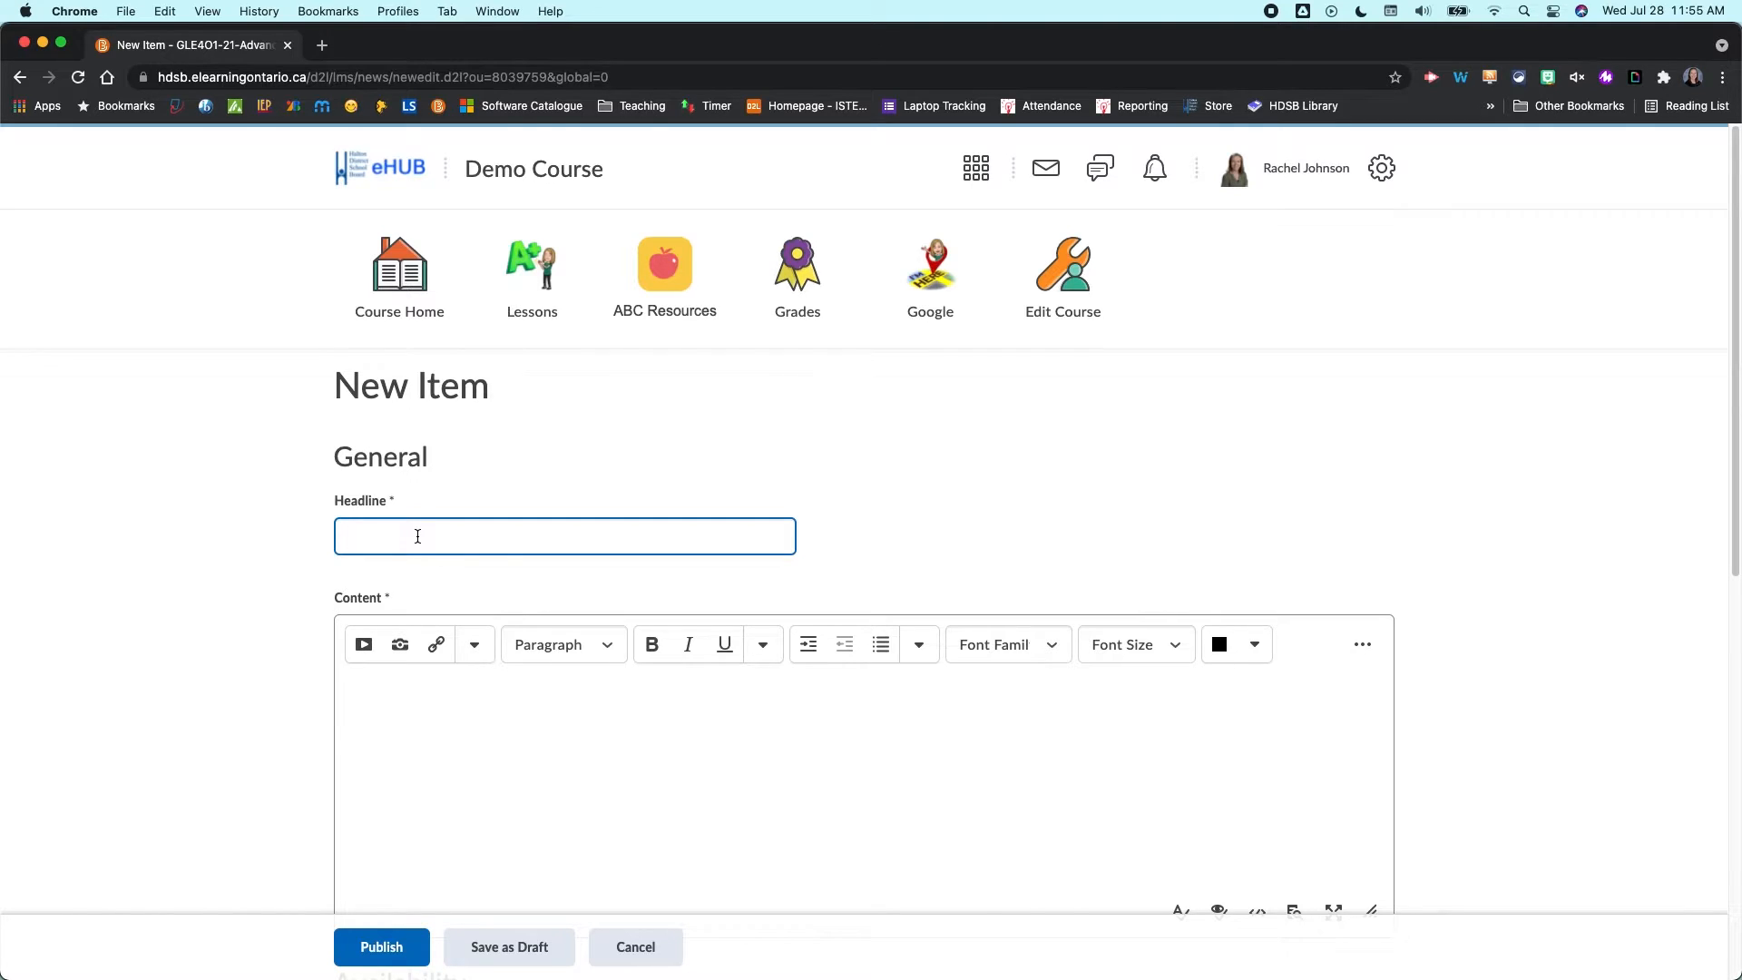
text(Today)
scroll(822, 831, down, 2)
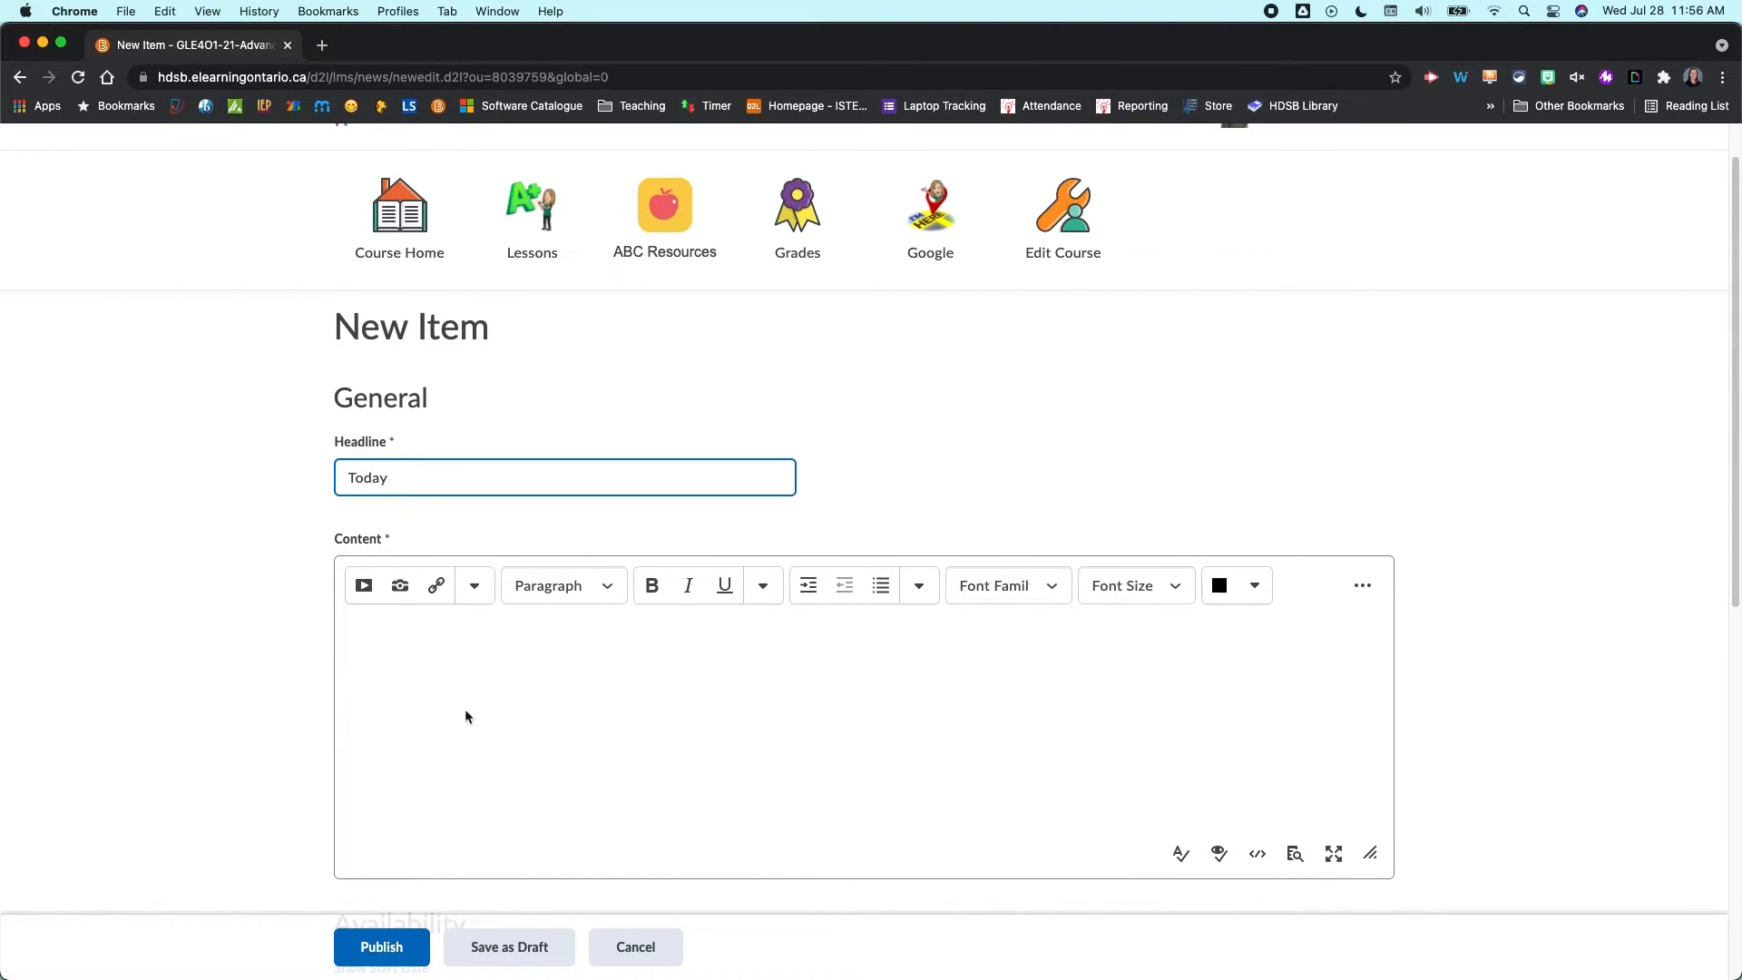
- Enter Instructions. as the news item's content
click(397, 622)
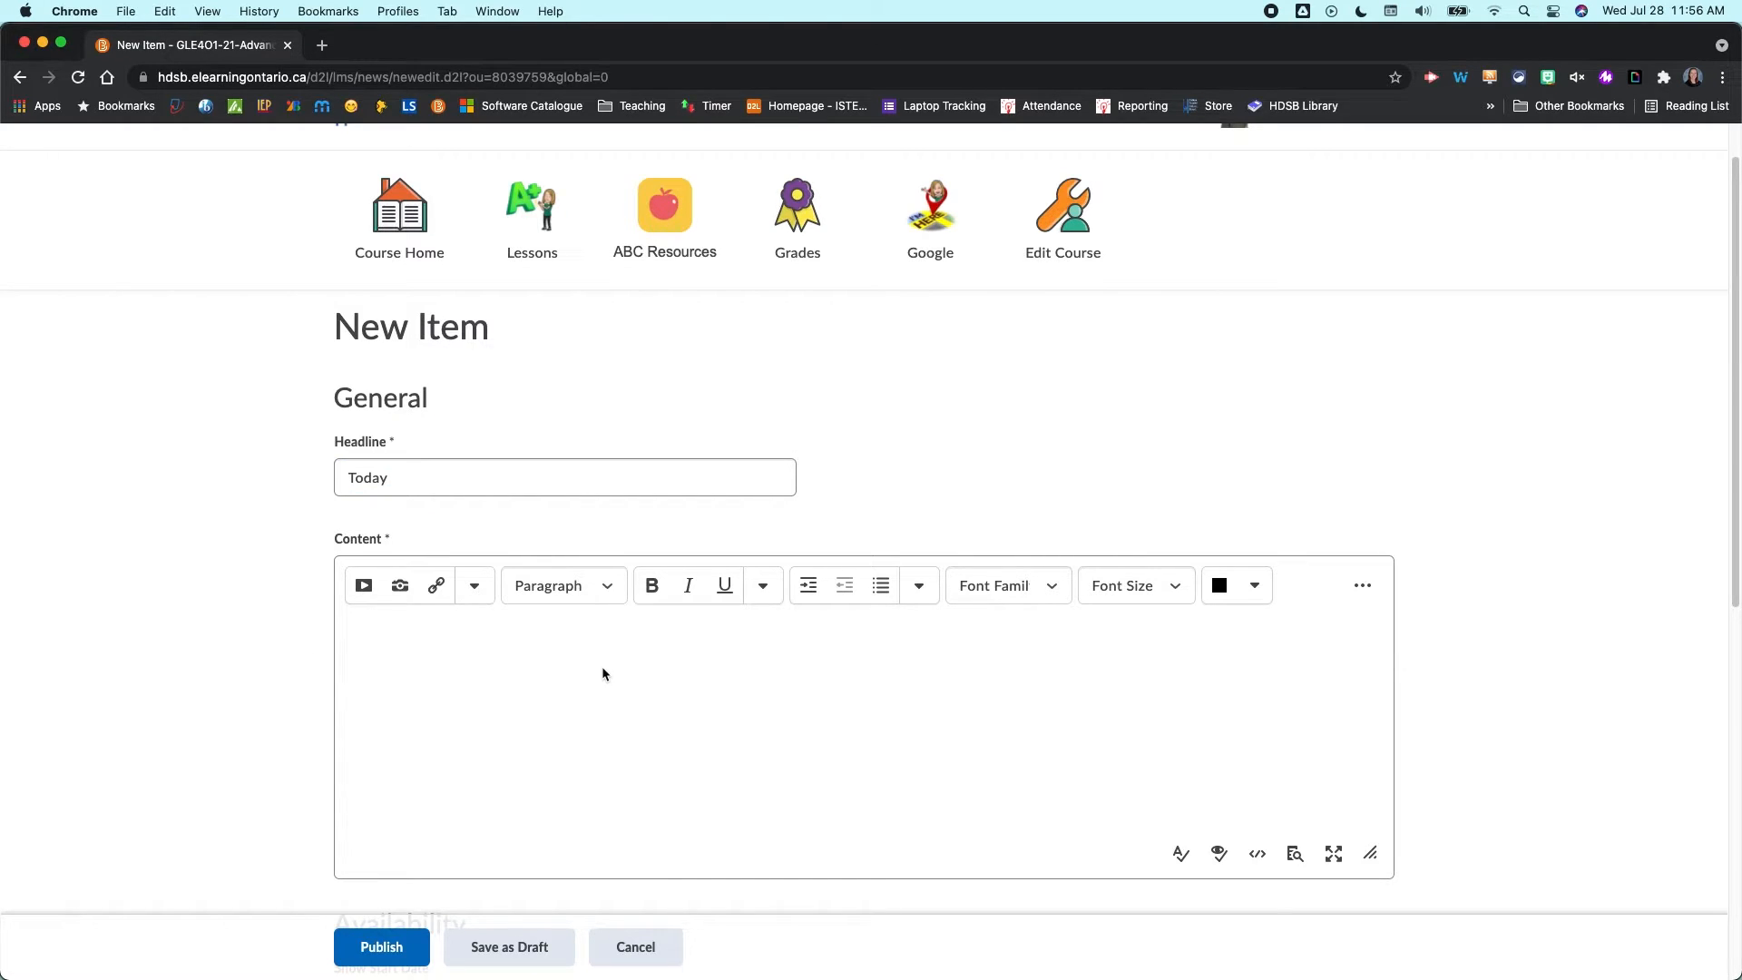
text(Instructions.)
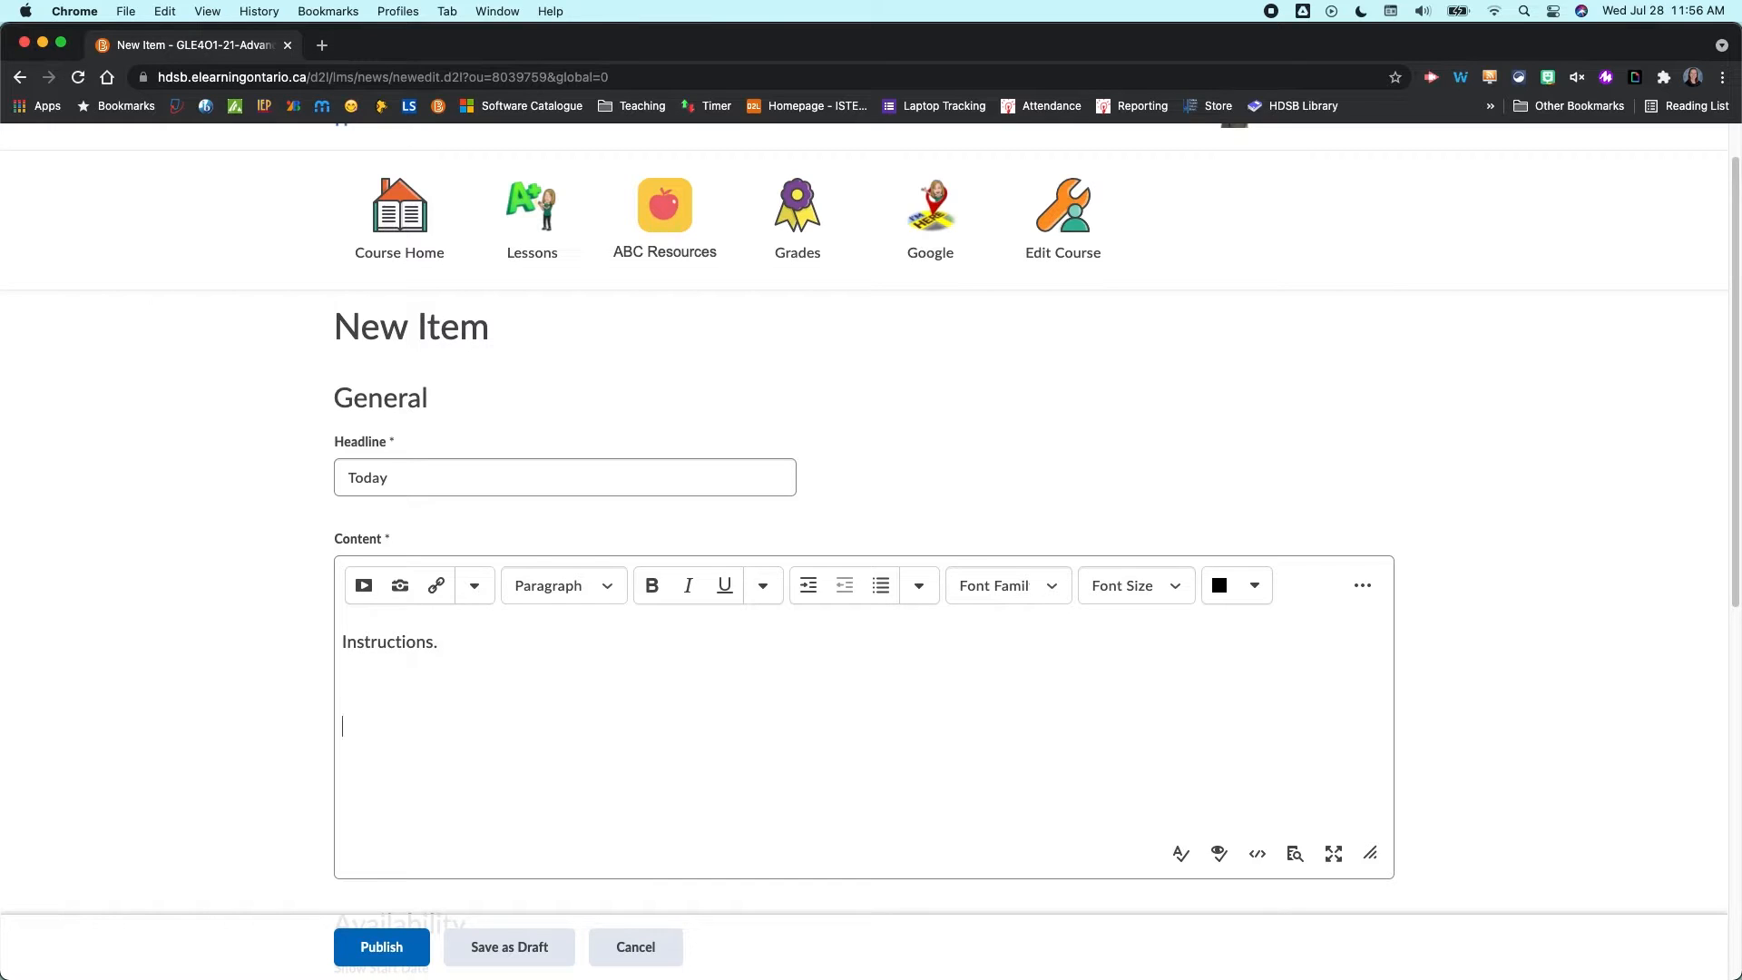
- Embed the Brightspace Homepage Layout & System Widgets YouTube video in the content by searching its pasted link
click(362, 586)
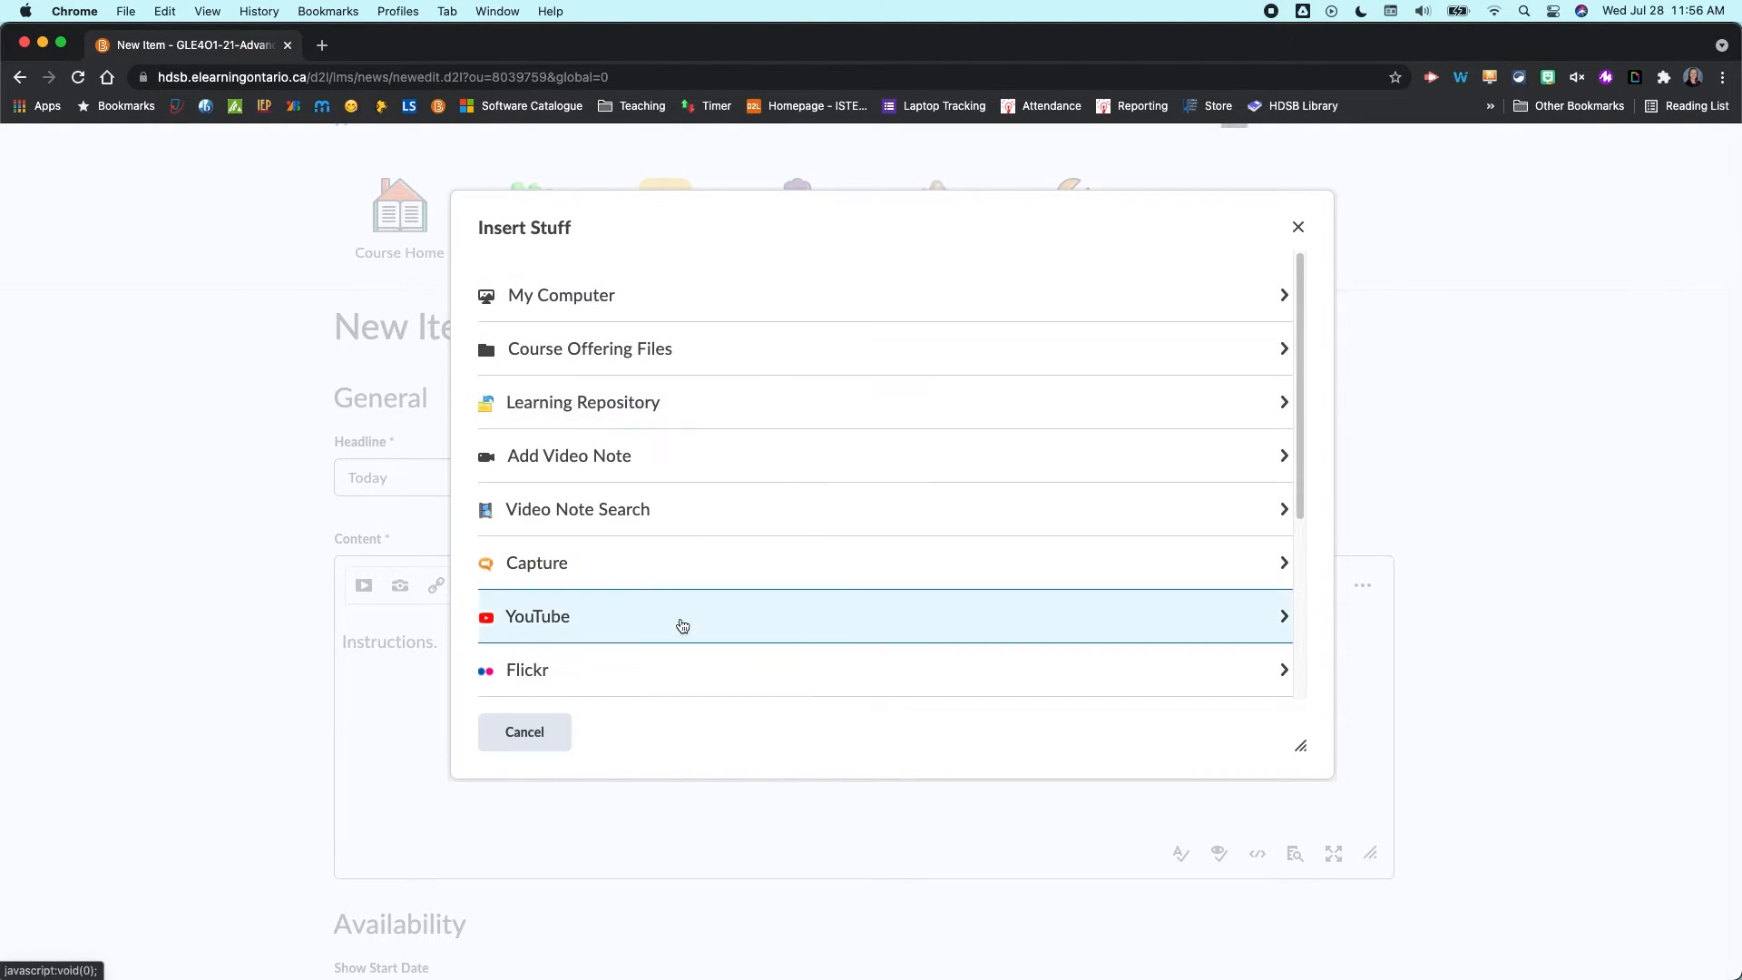
scroll(681, 626, down, 3)
scroll(682, 625, down, 3)
scroll(683, 626, up, 6)
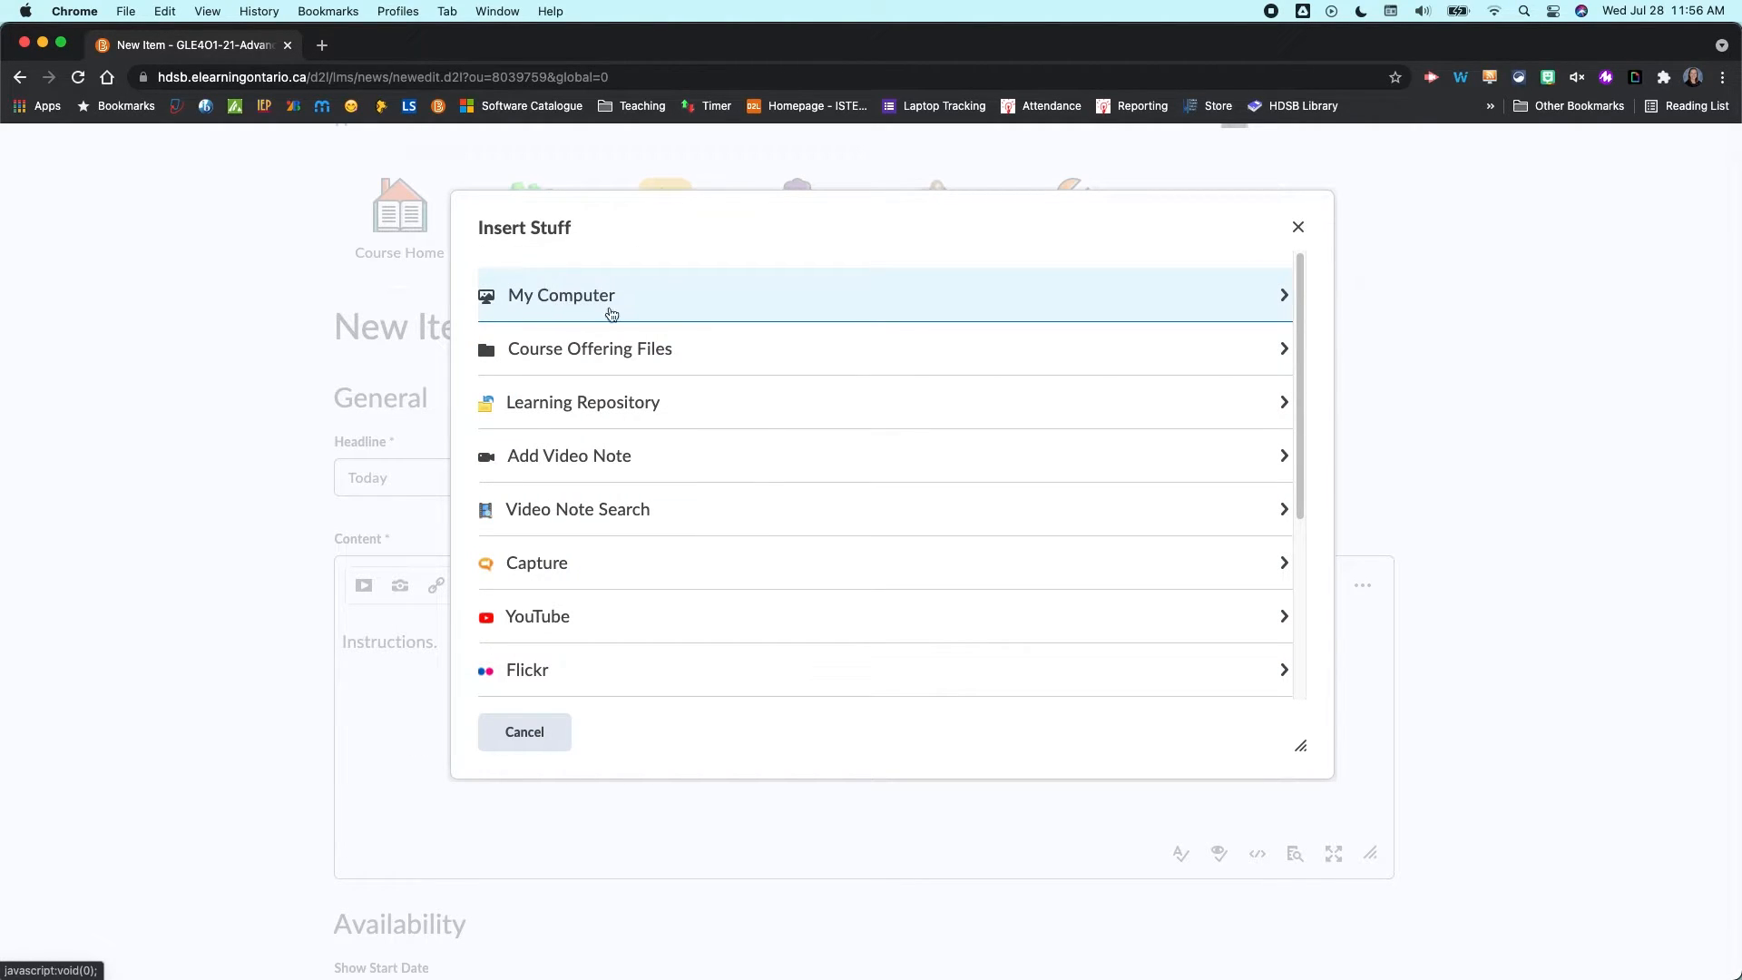
click(547, 626)
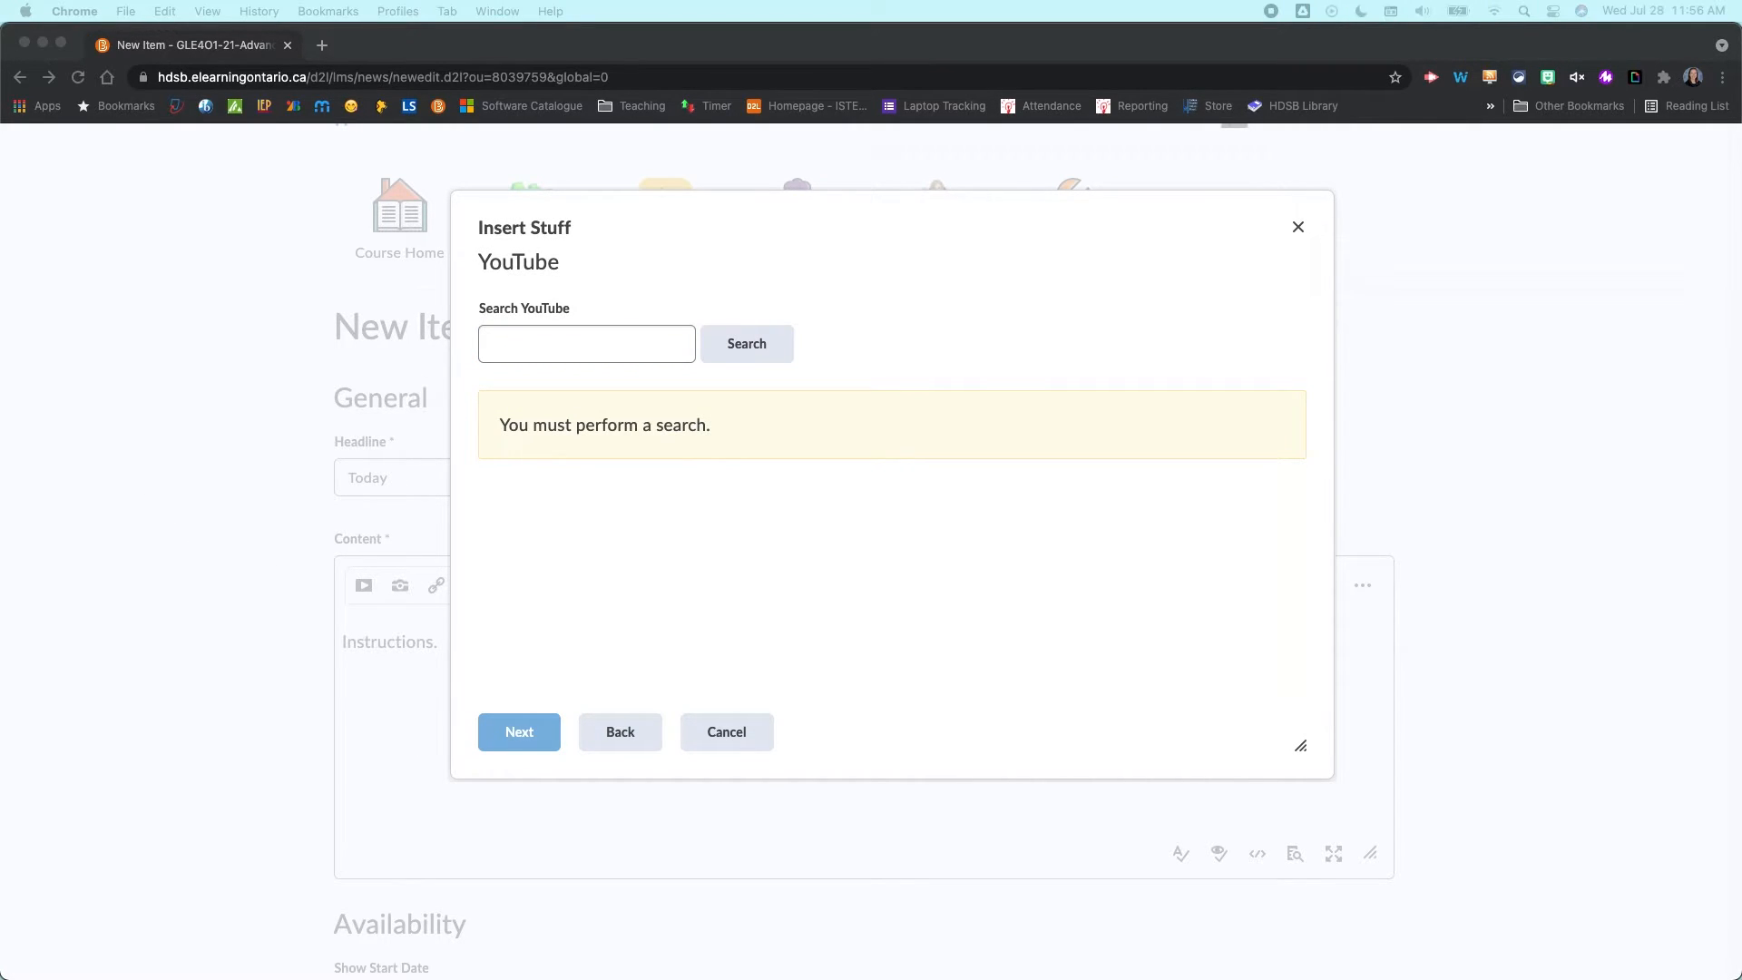
click(543, 355)
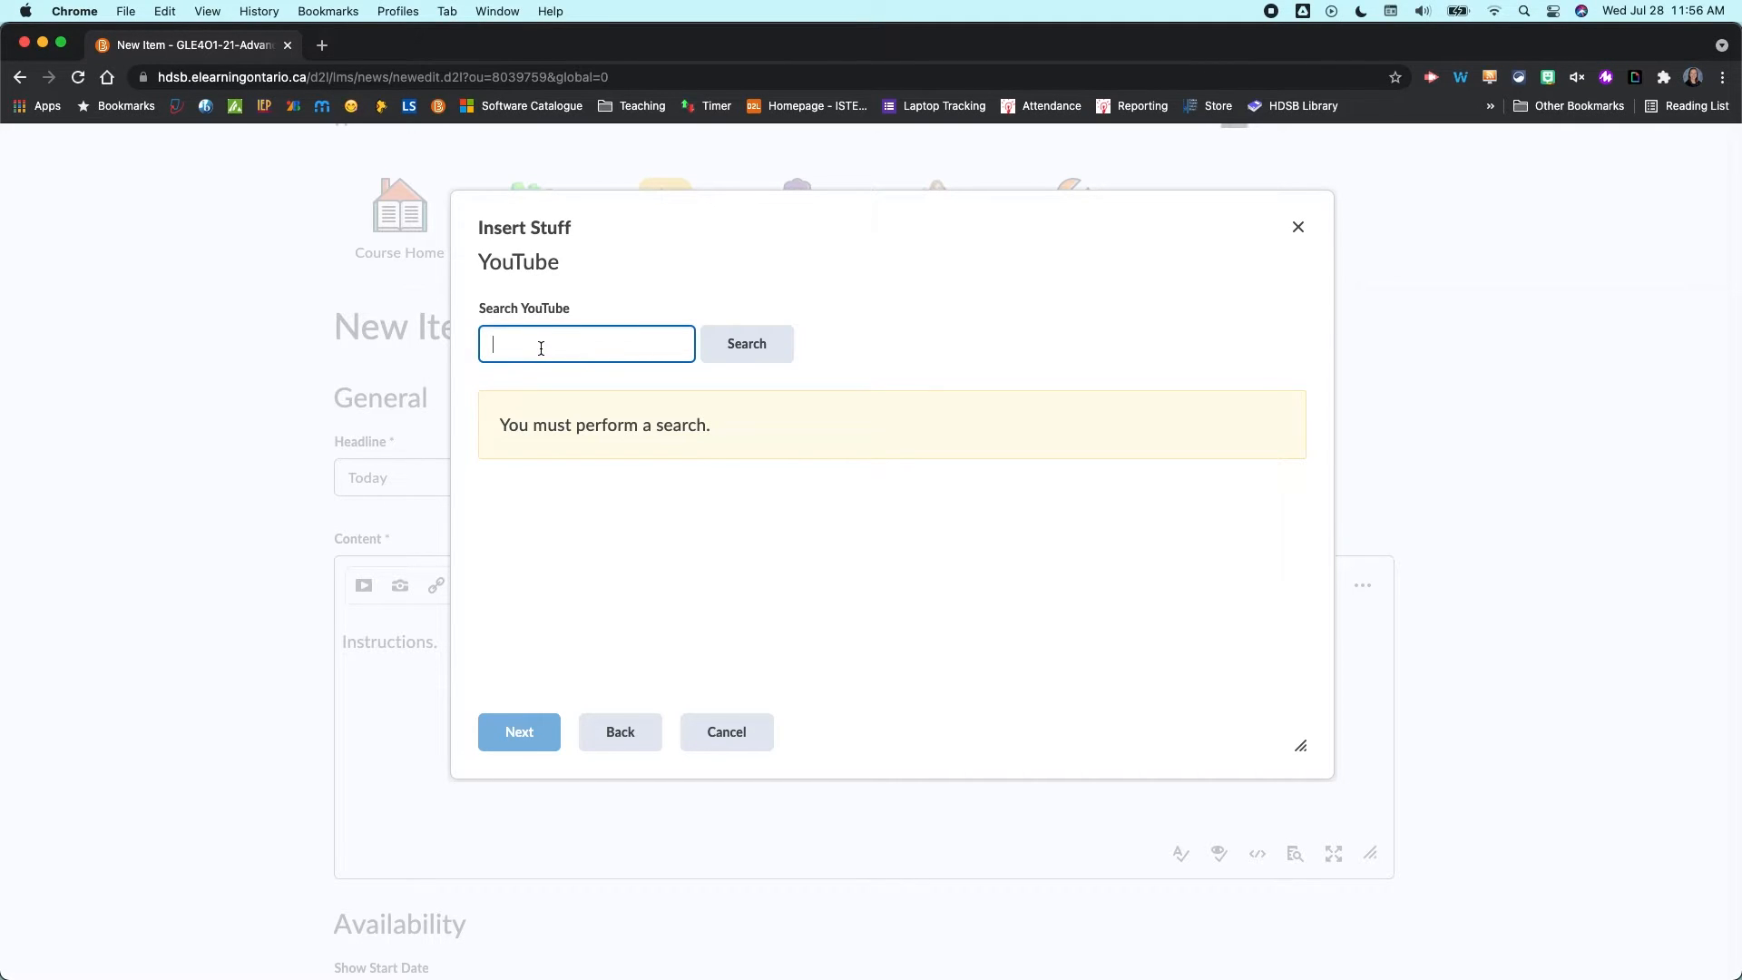
key(super+v)
click(753, 343)
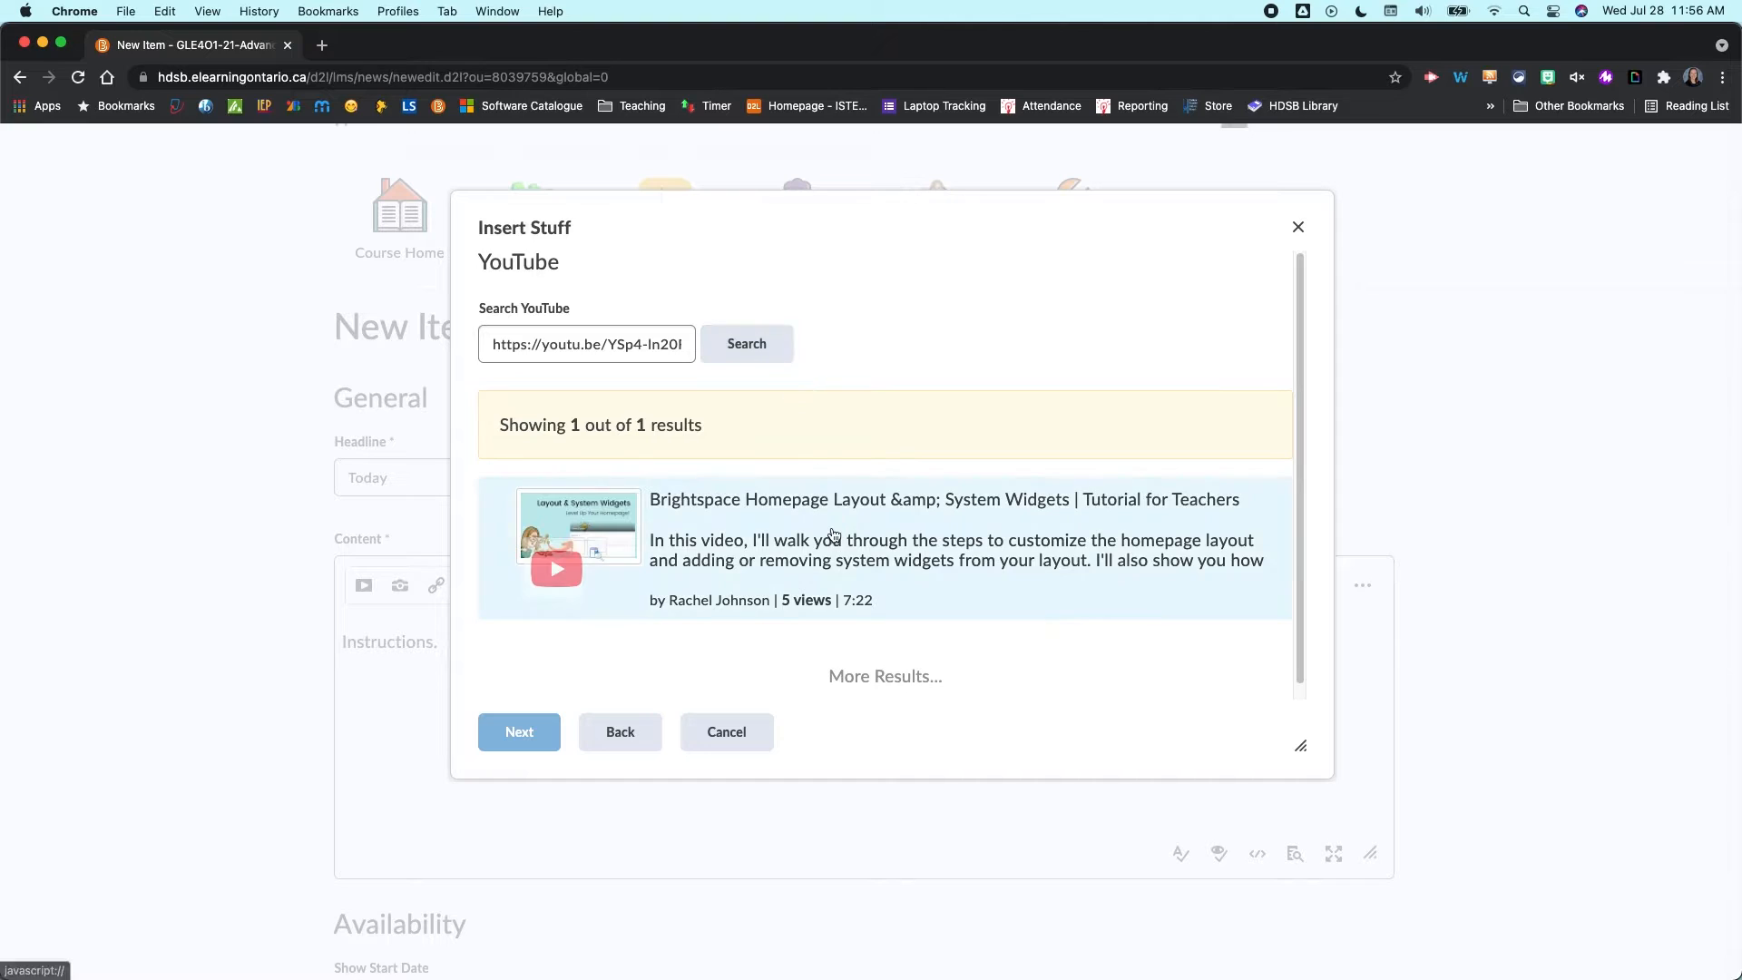
click(833, 533)
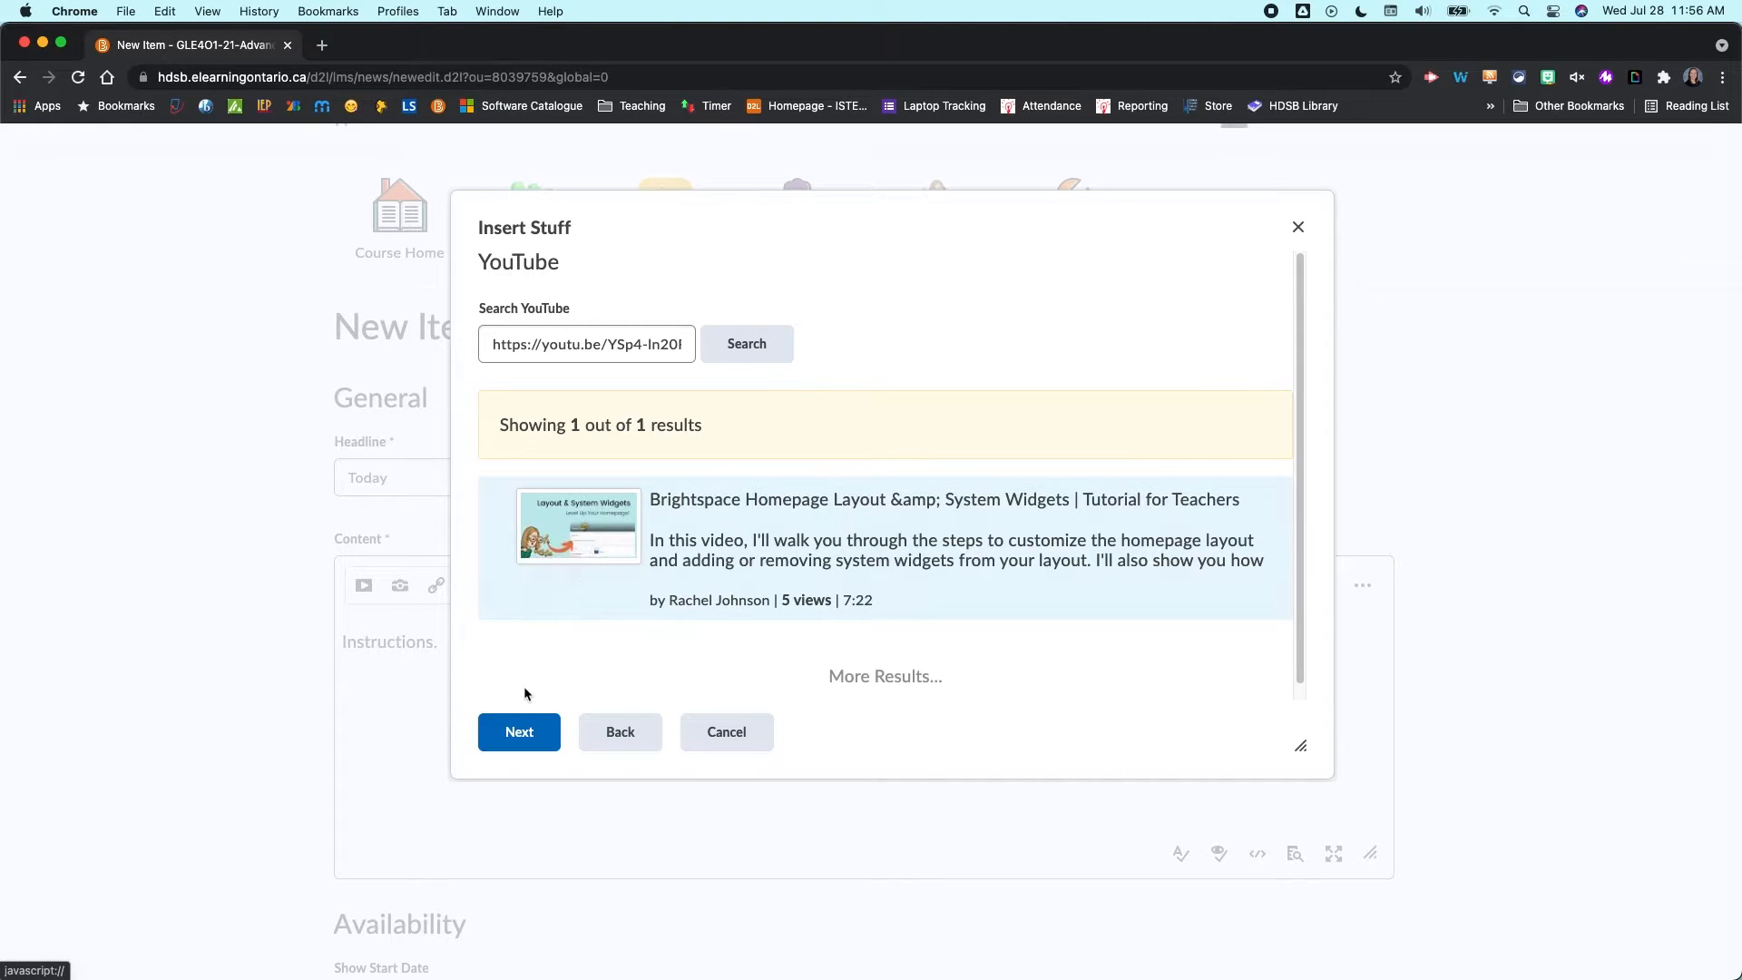
click(531, 738)
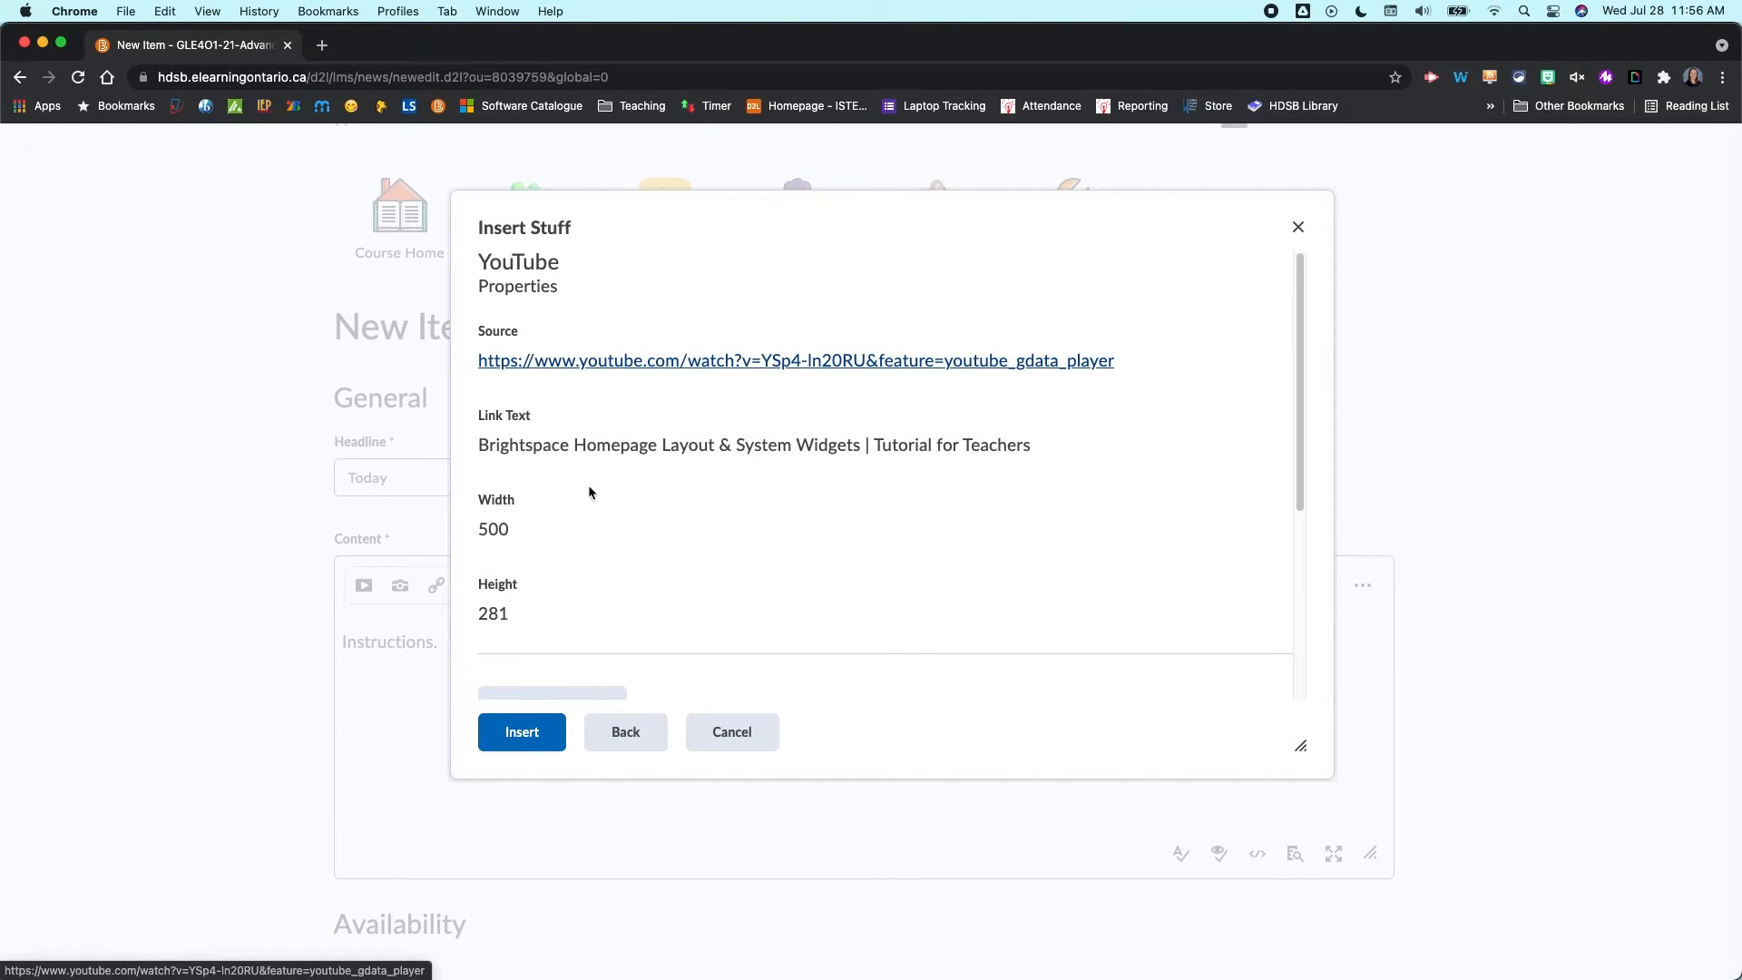
scroll(522, 327, down, 3)
scroll(720, 595, down, 3)
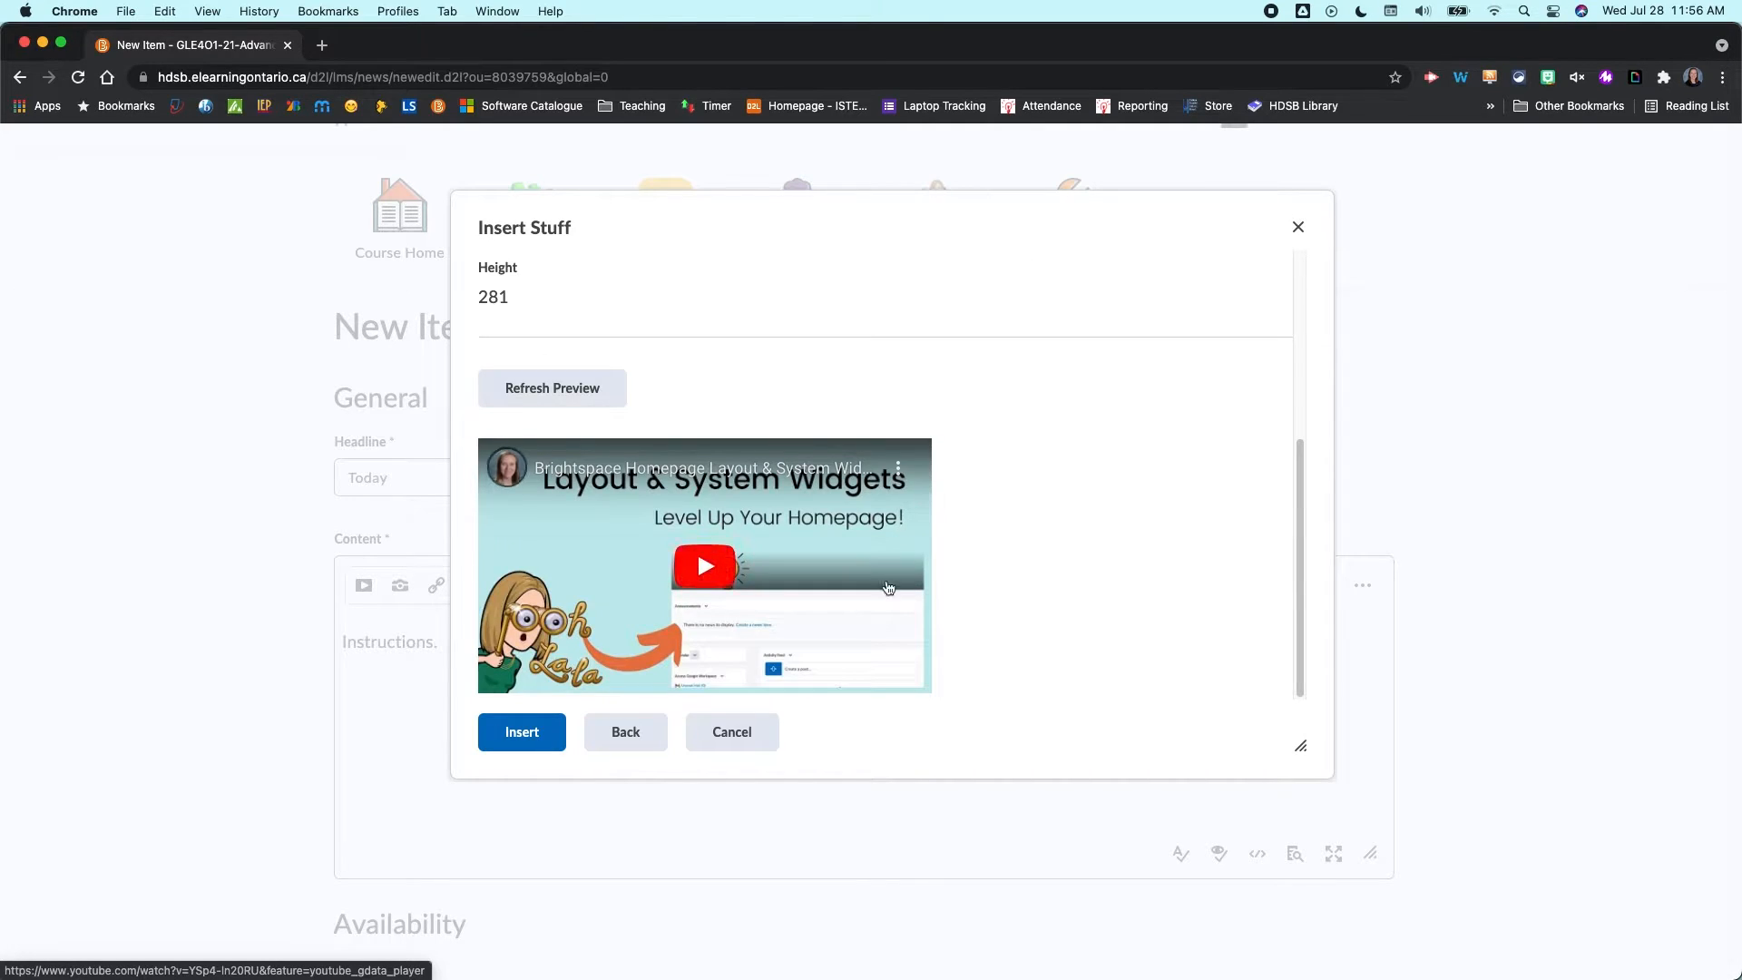
click(535, 732)
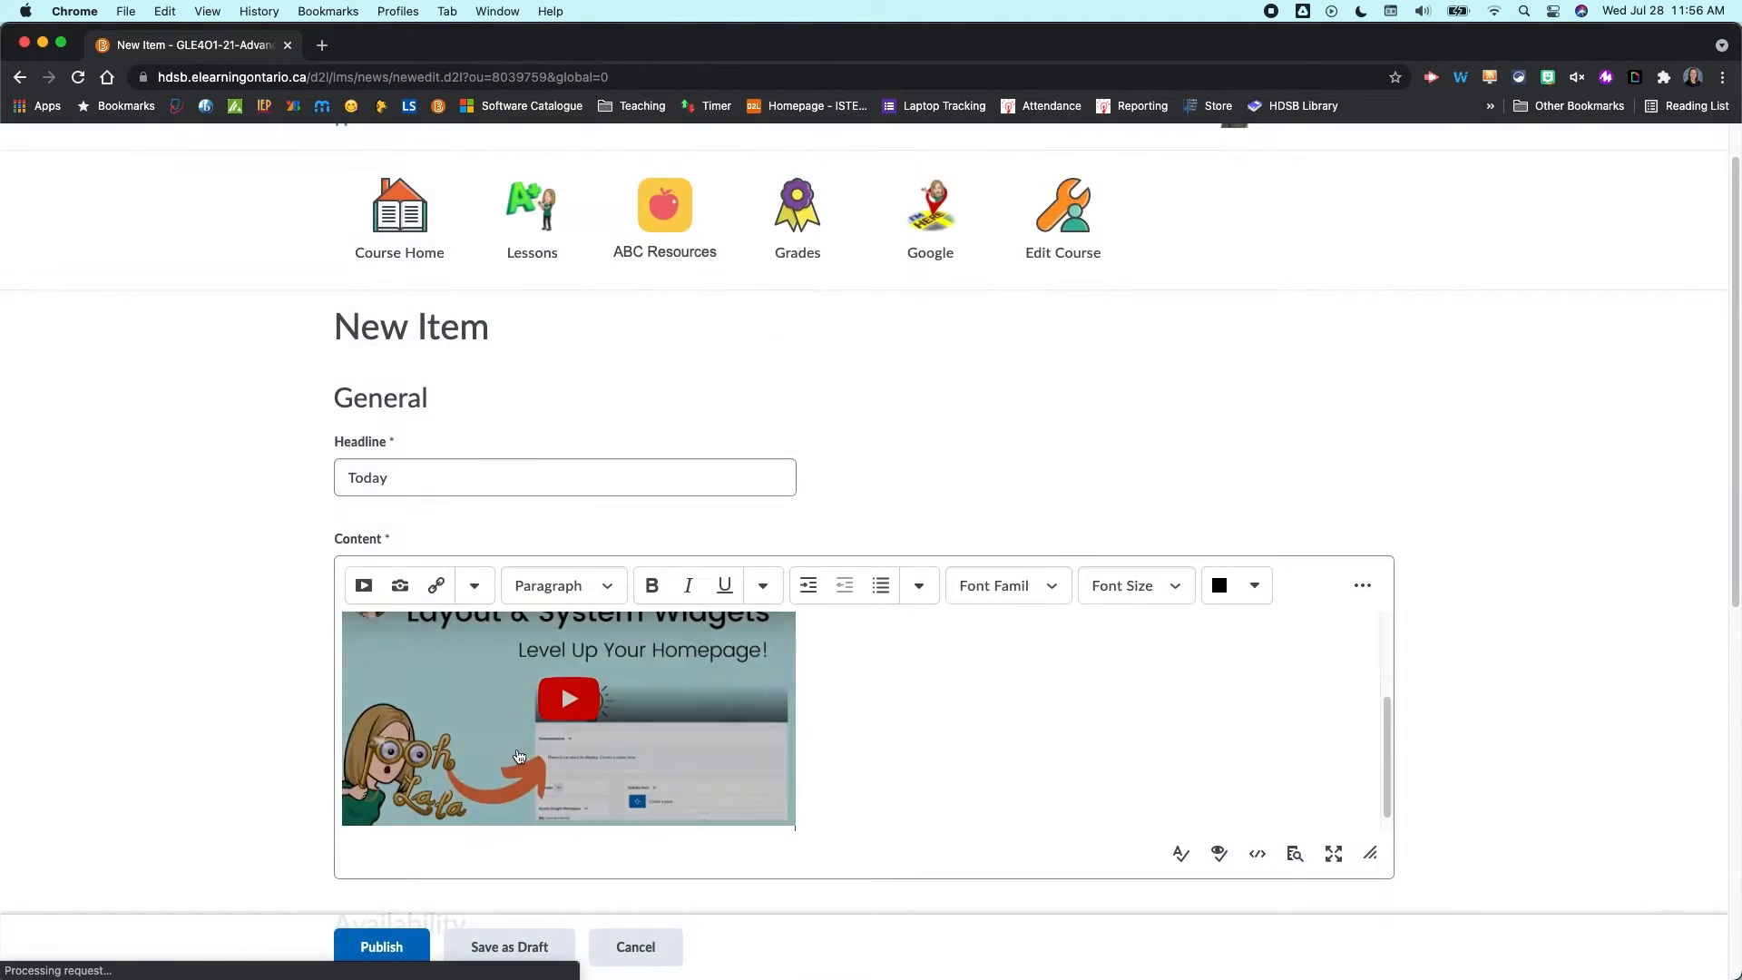
- Add two blank lines below the embedded video in the content
scroll(1061, 690, up, 2)
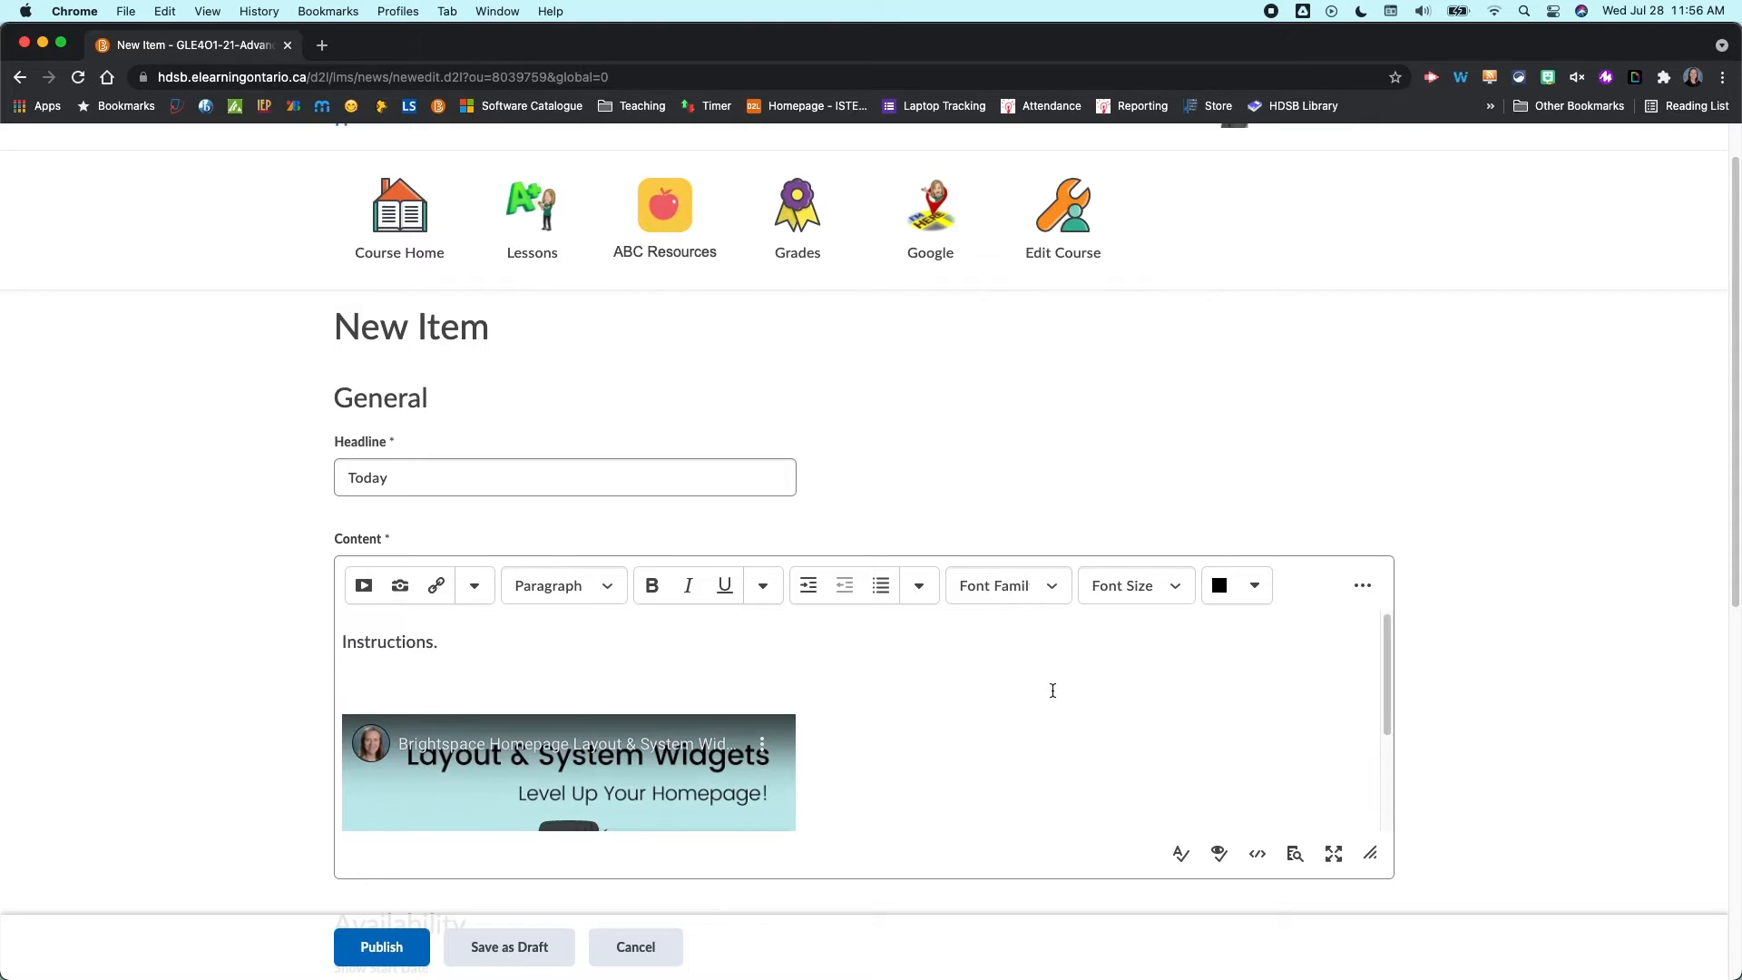
scroll(1006, 698, down, 2)
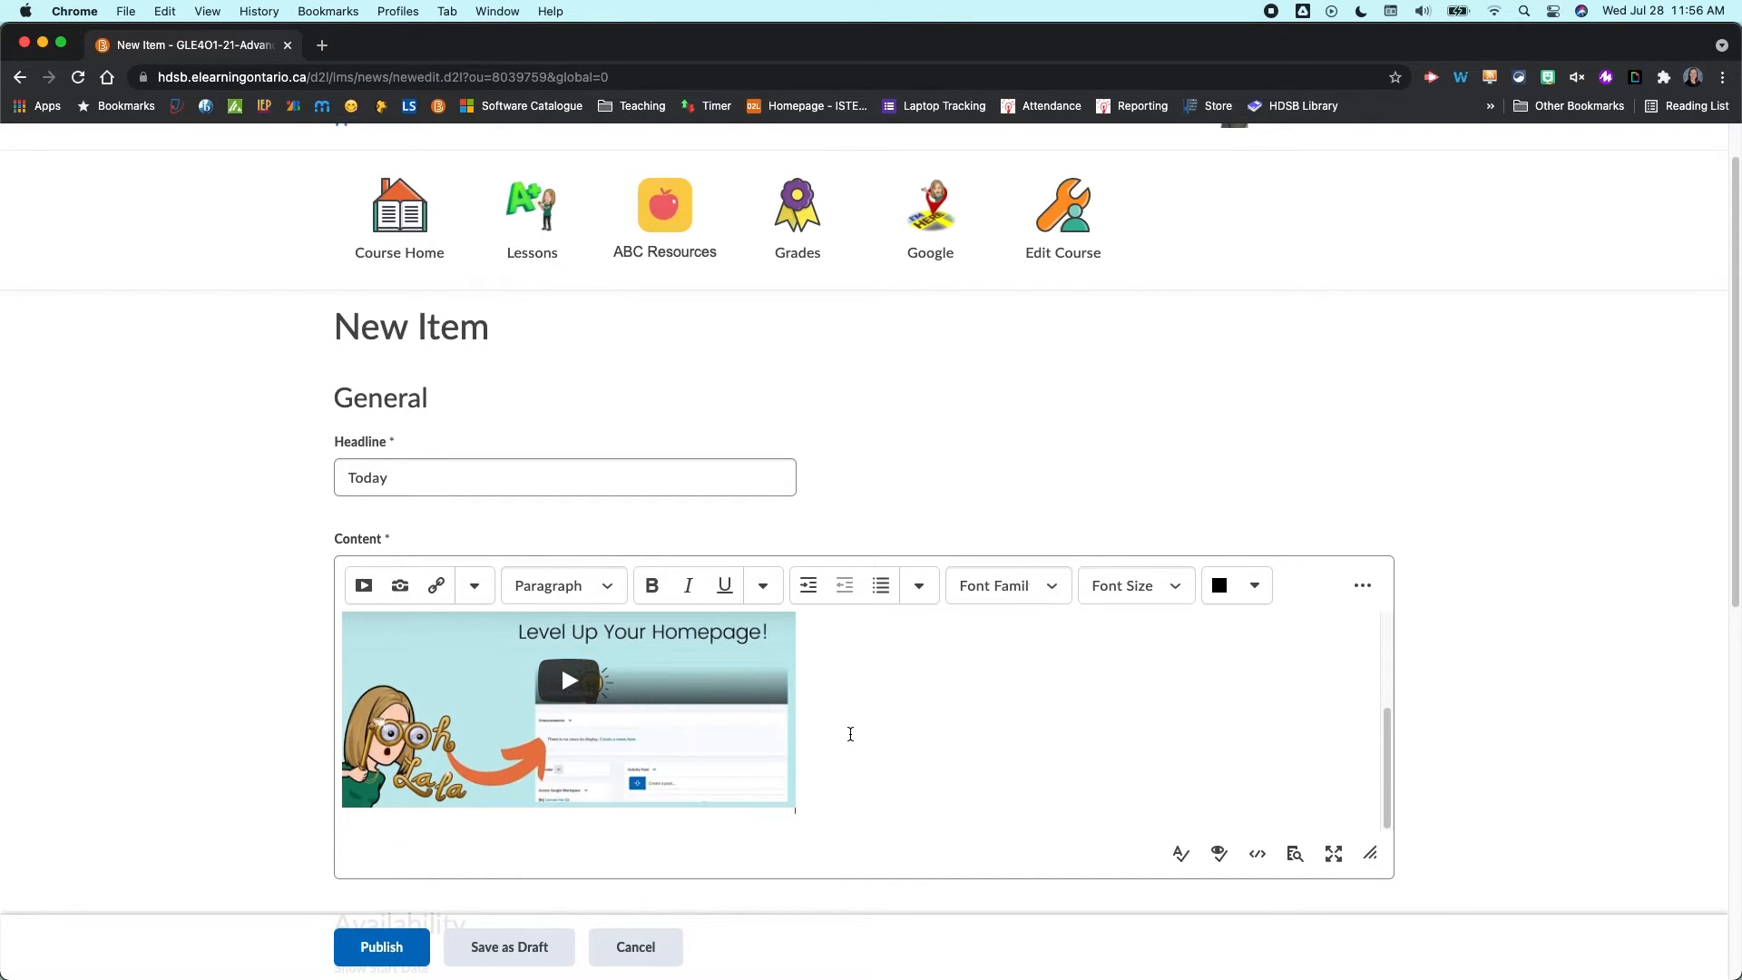
key(Return)
key(Return)
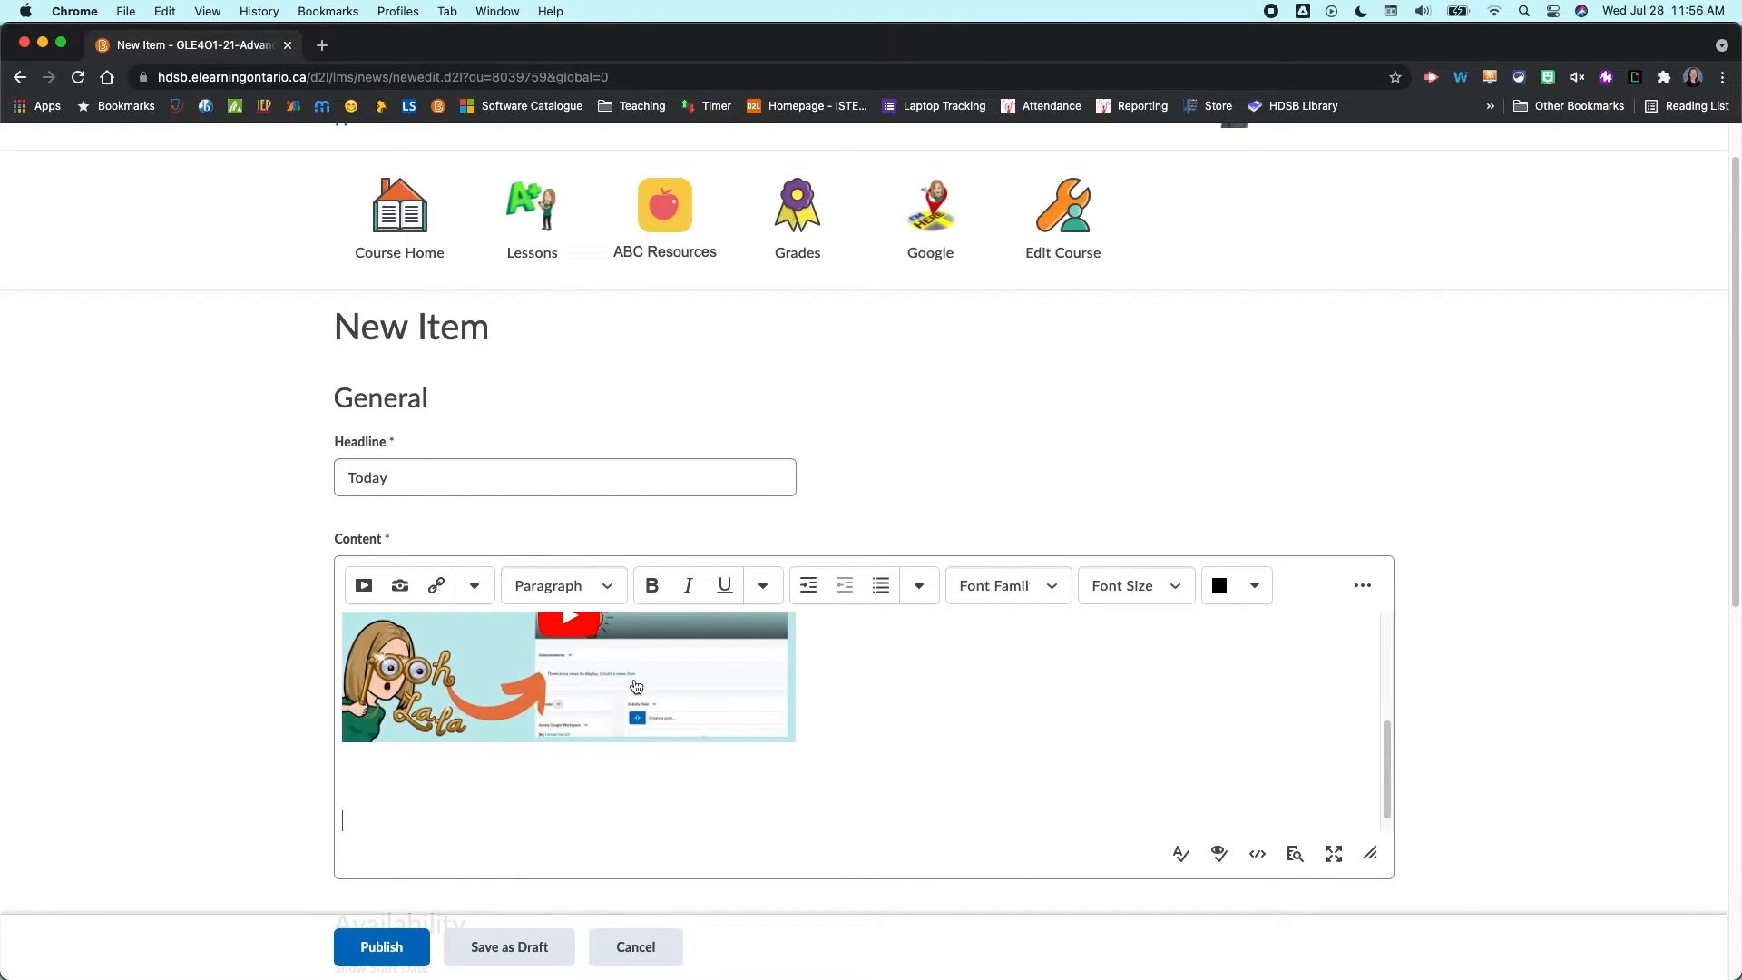
- Browse the available Insert Stuff sources without inserting anything
click(347, 593)
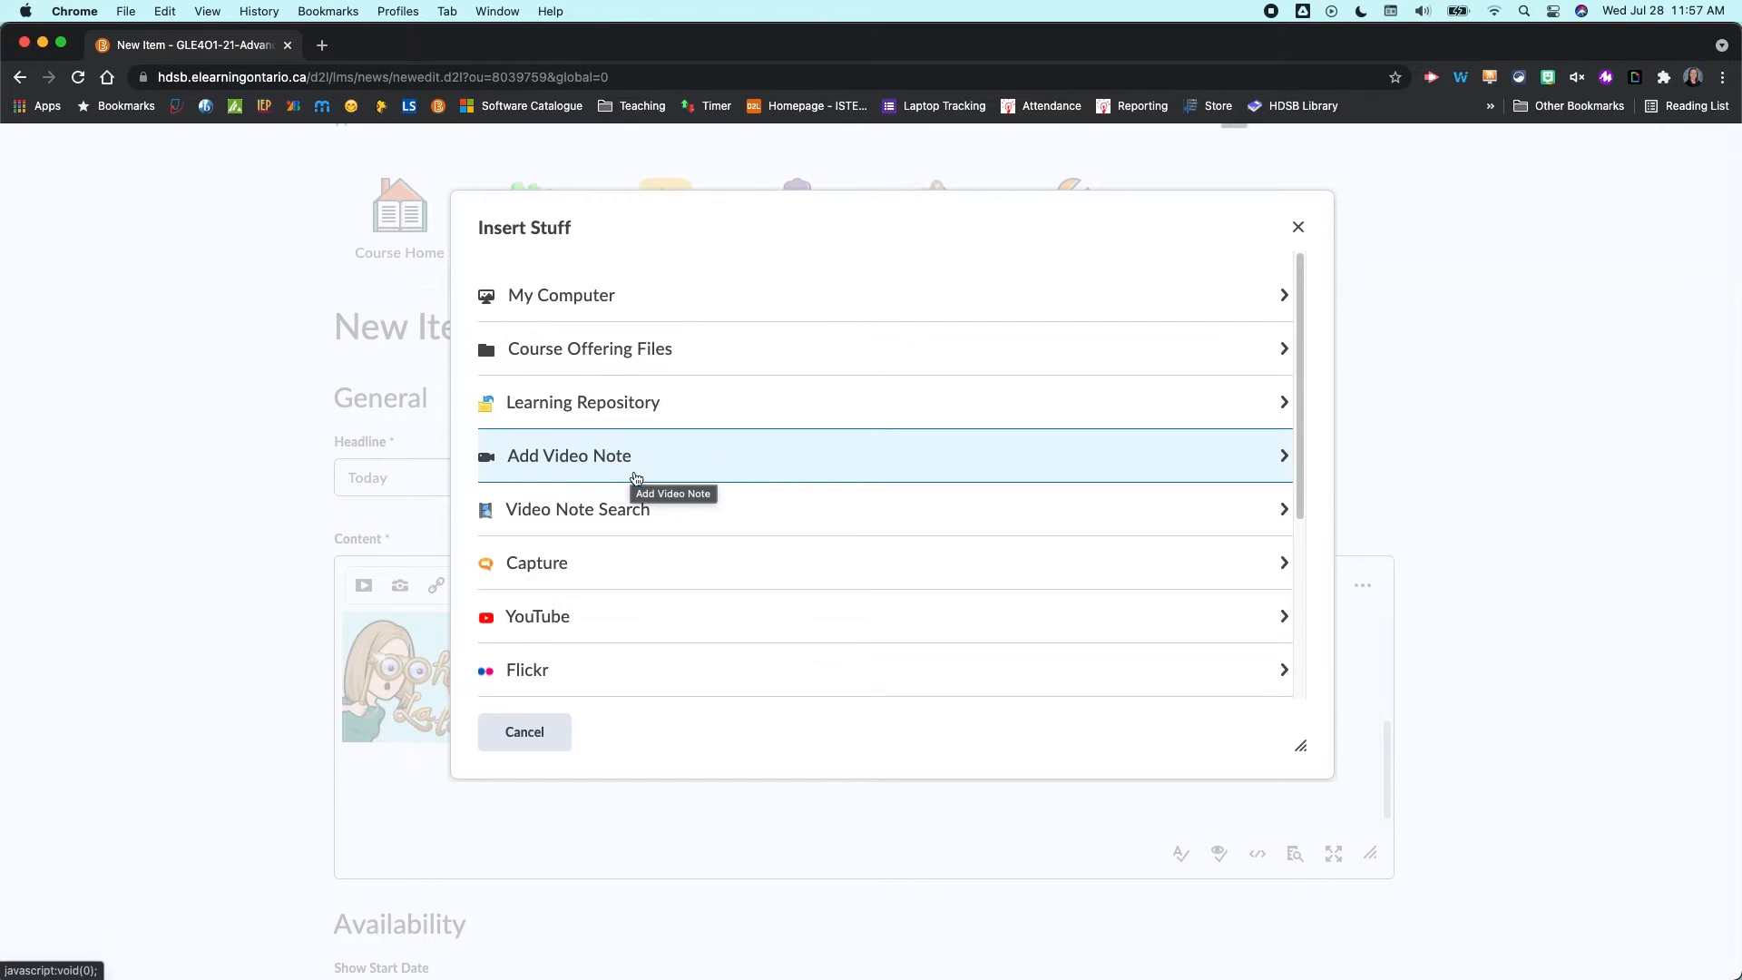
scroll(622, 467, down, 3)
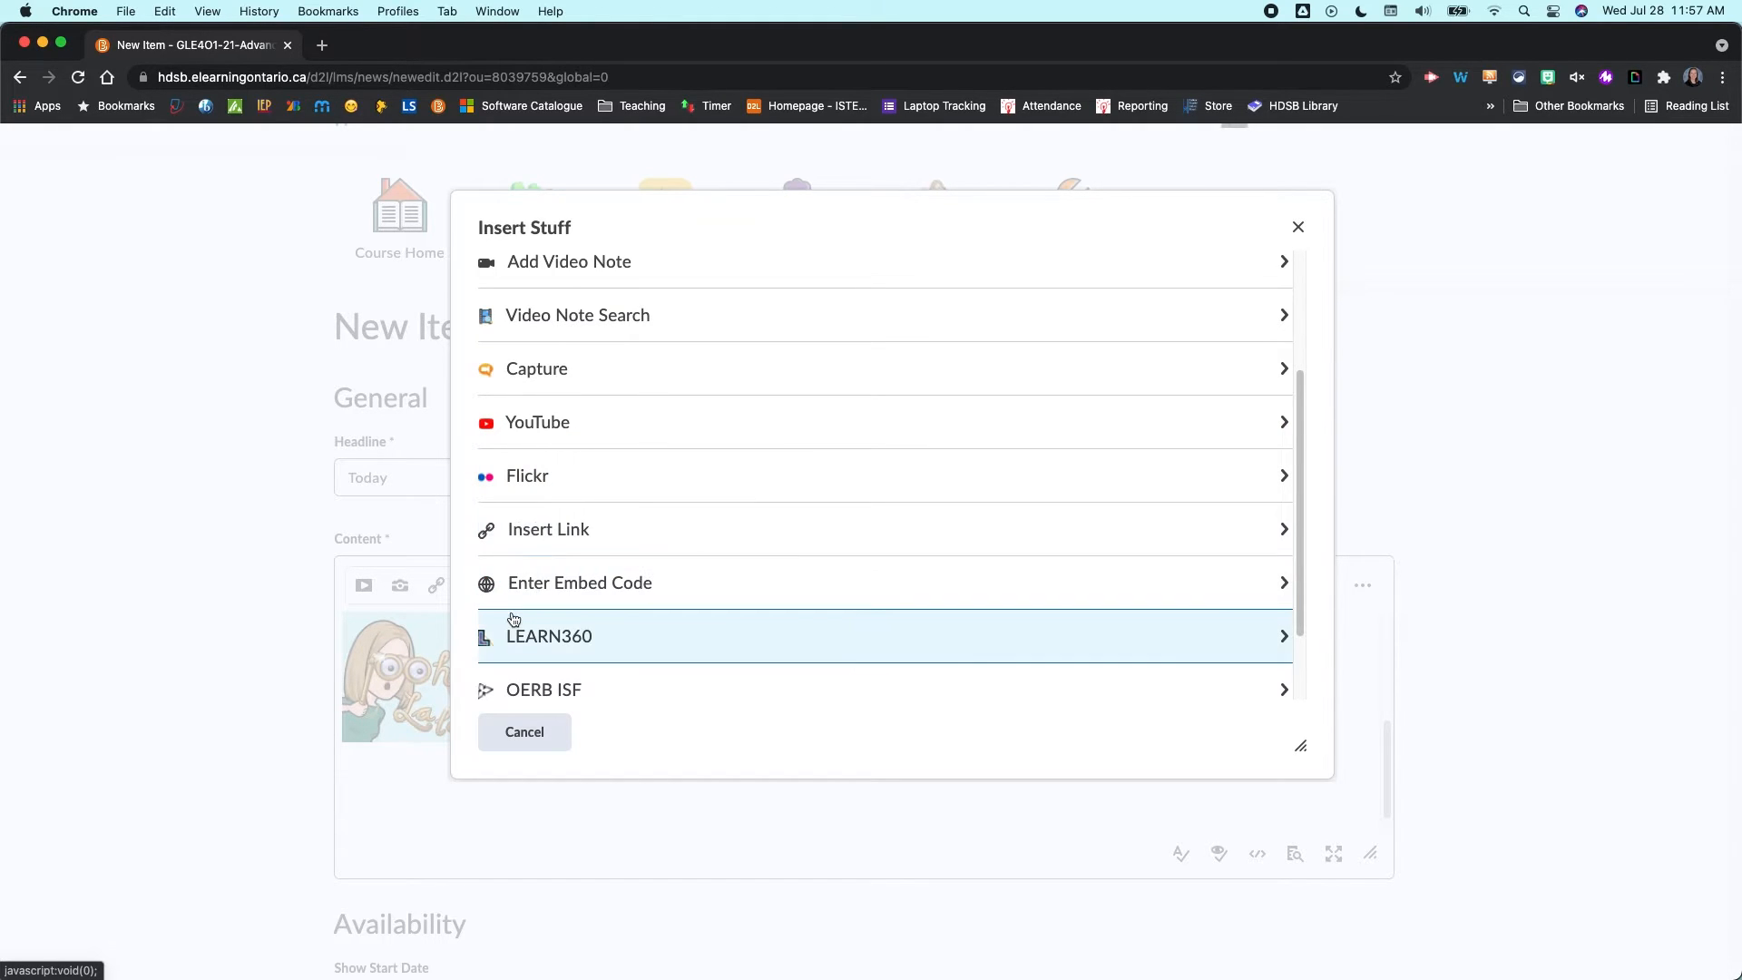
scroll(706, 591, down, 2)
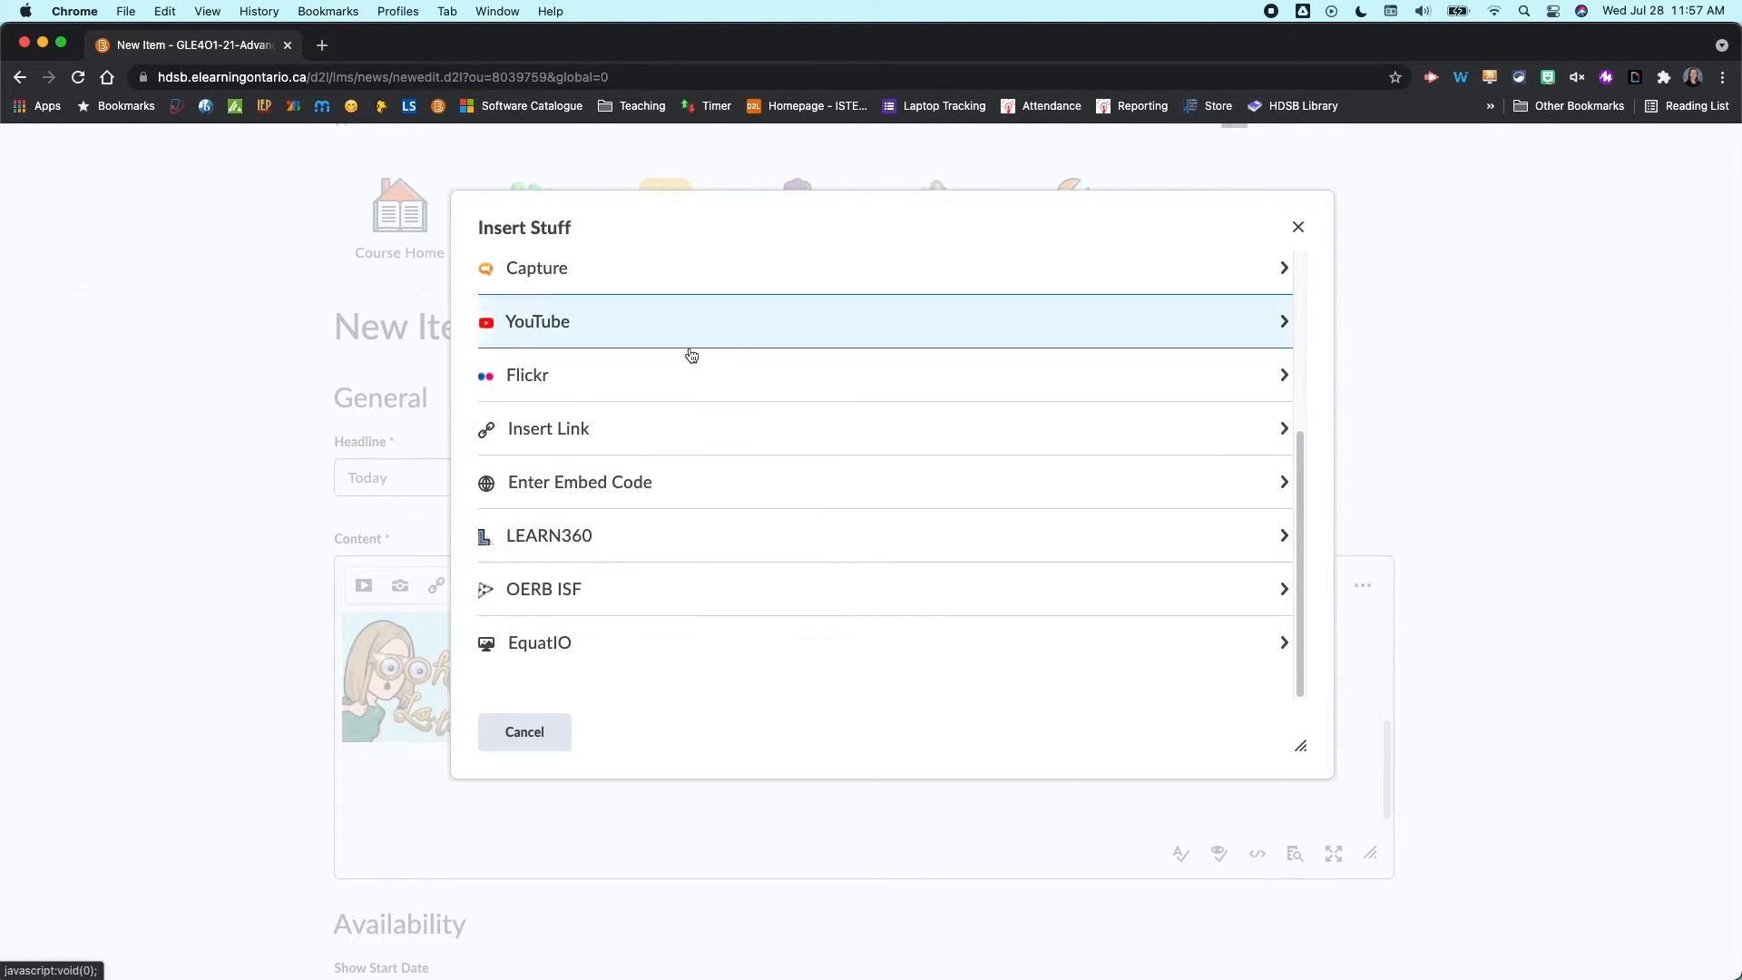
click(525, 733)
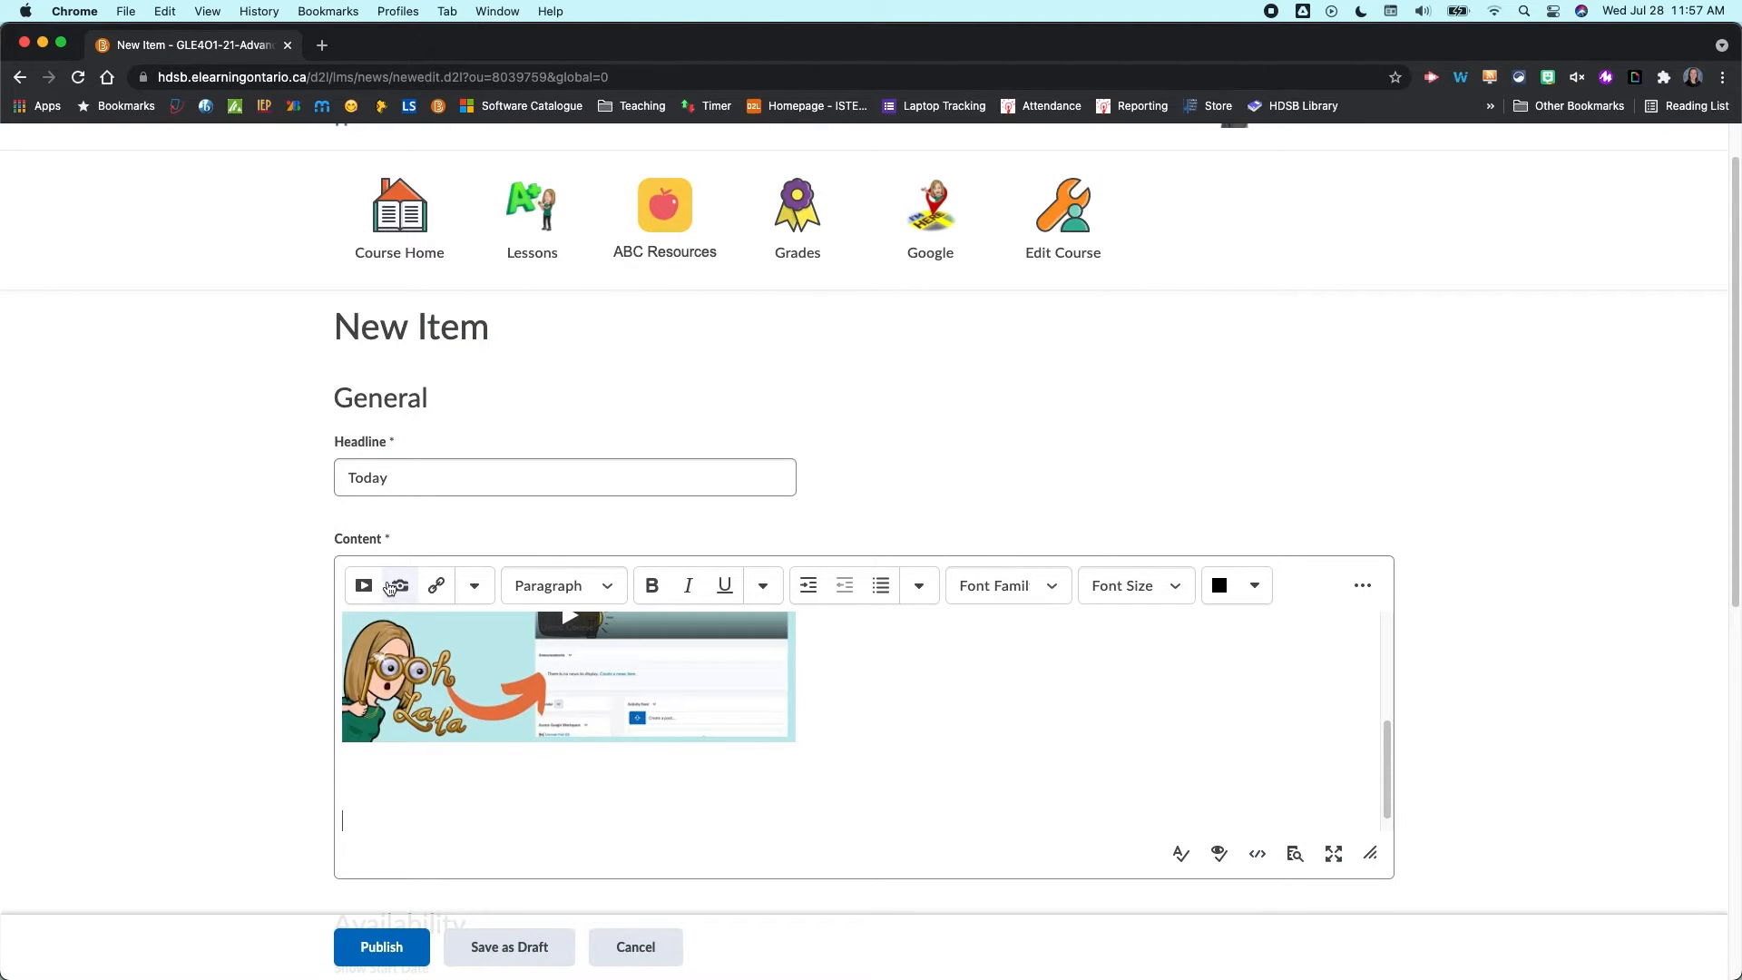
- Browse the Quicklink sources for course materials and third-party tools without inserting a link
click(439, 588)
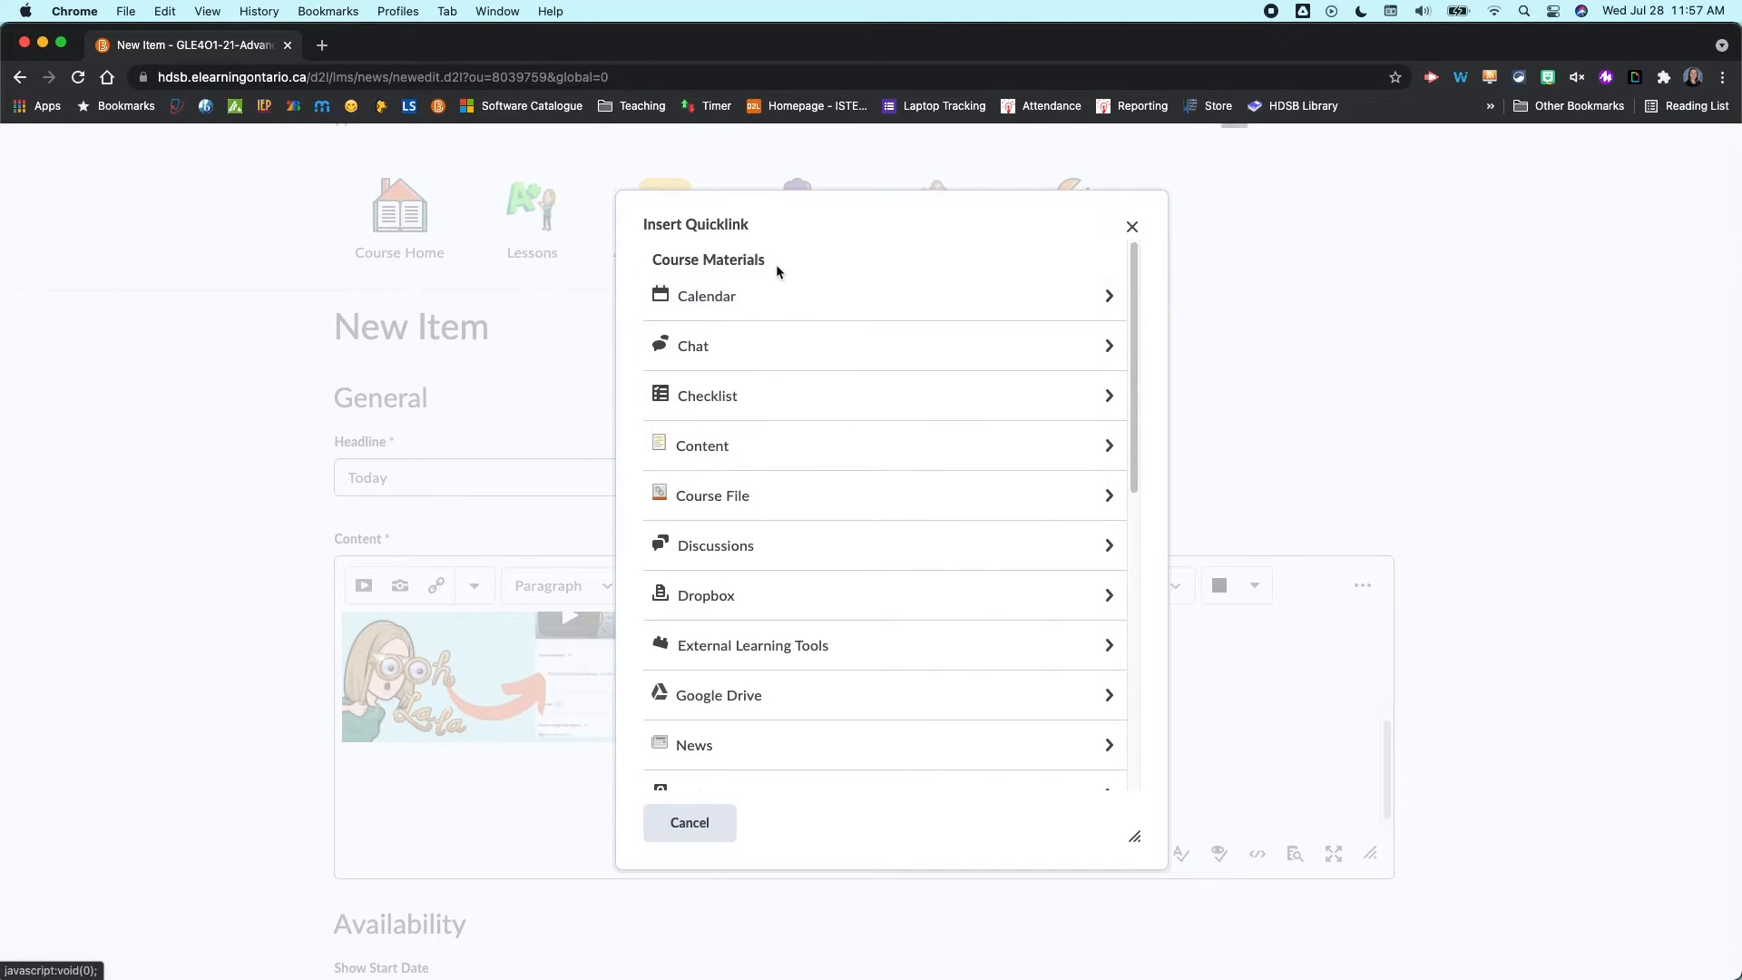
scroll(900, 718, down, 1)
scroll(904, 718, down, 6)
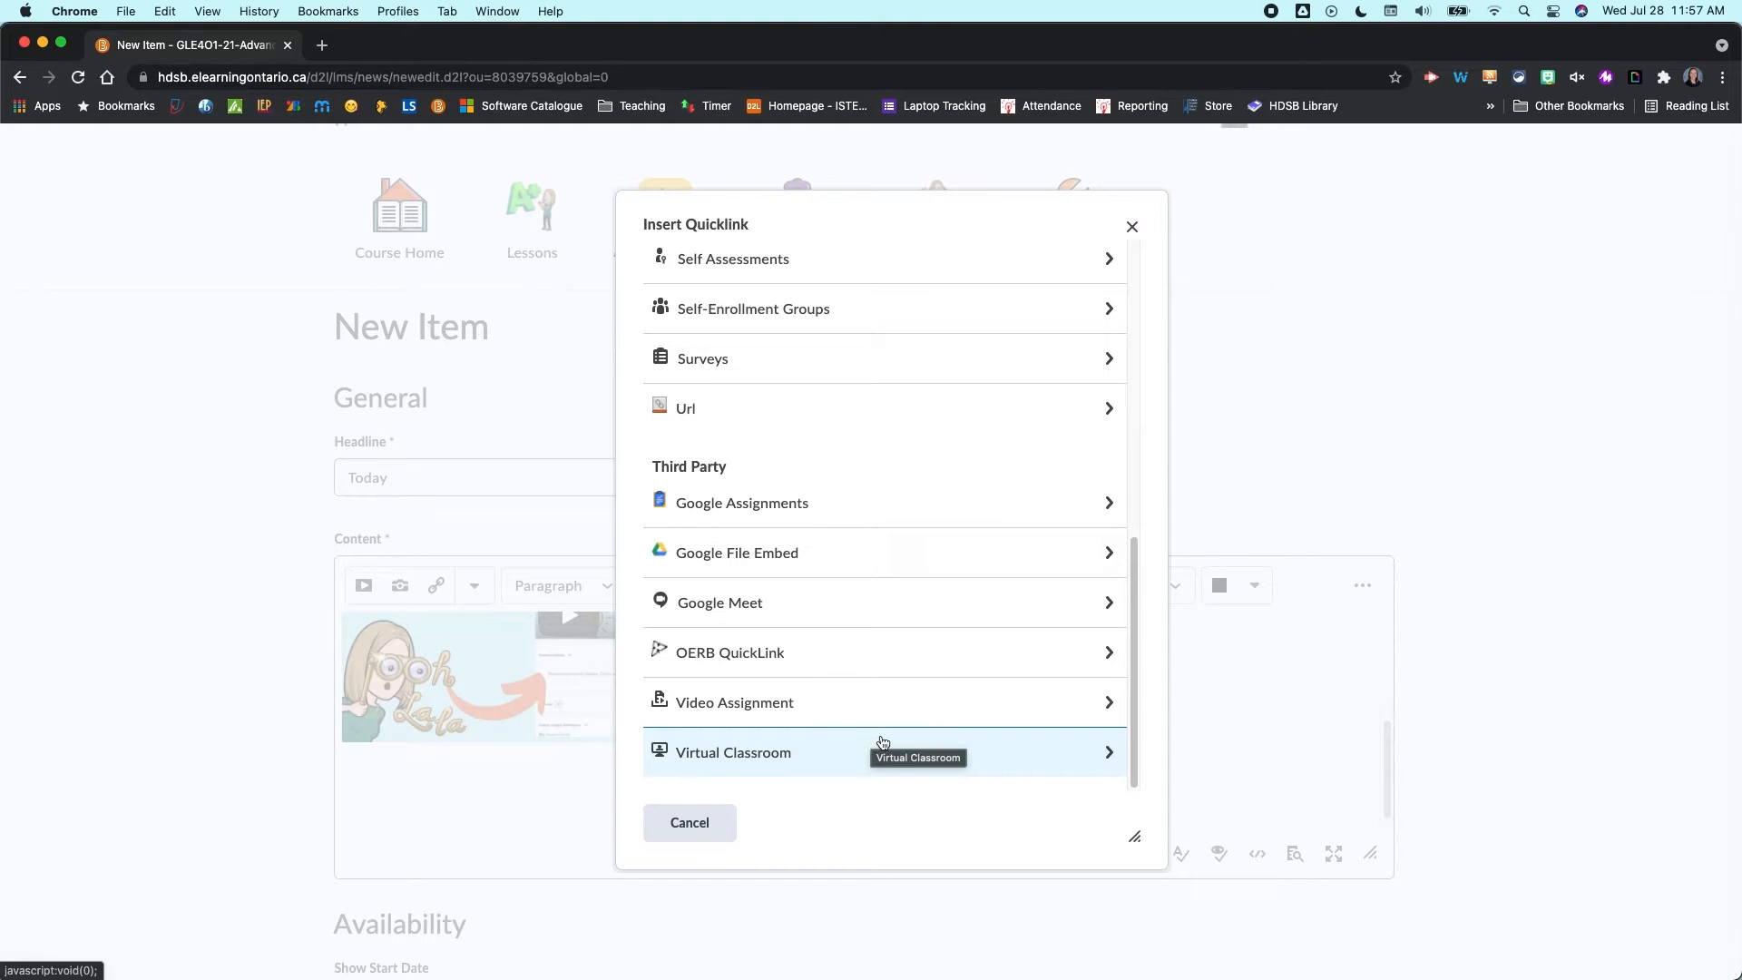
scroll(799, 463, up, 5)
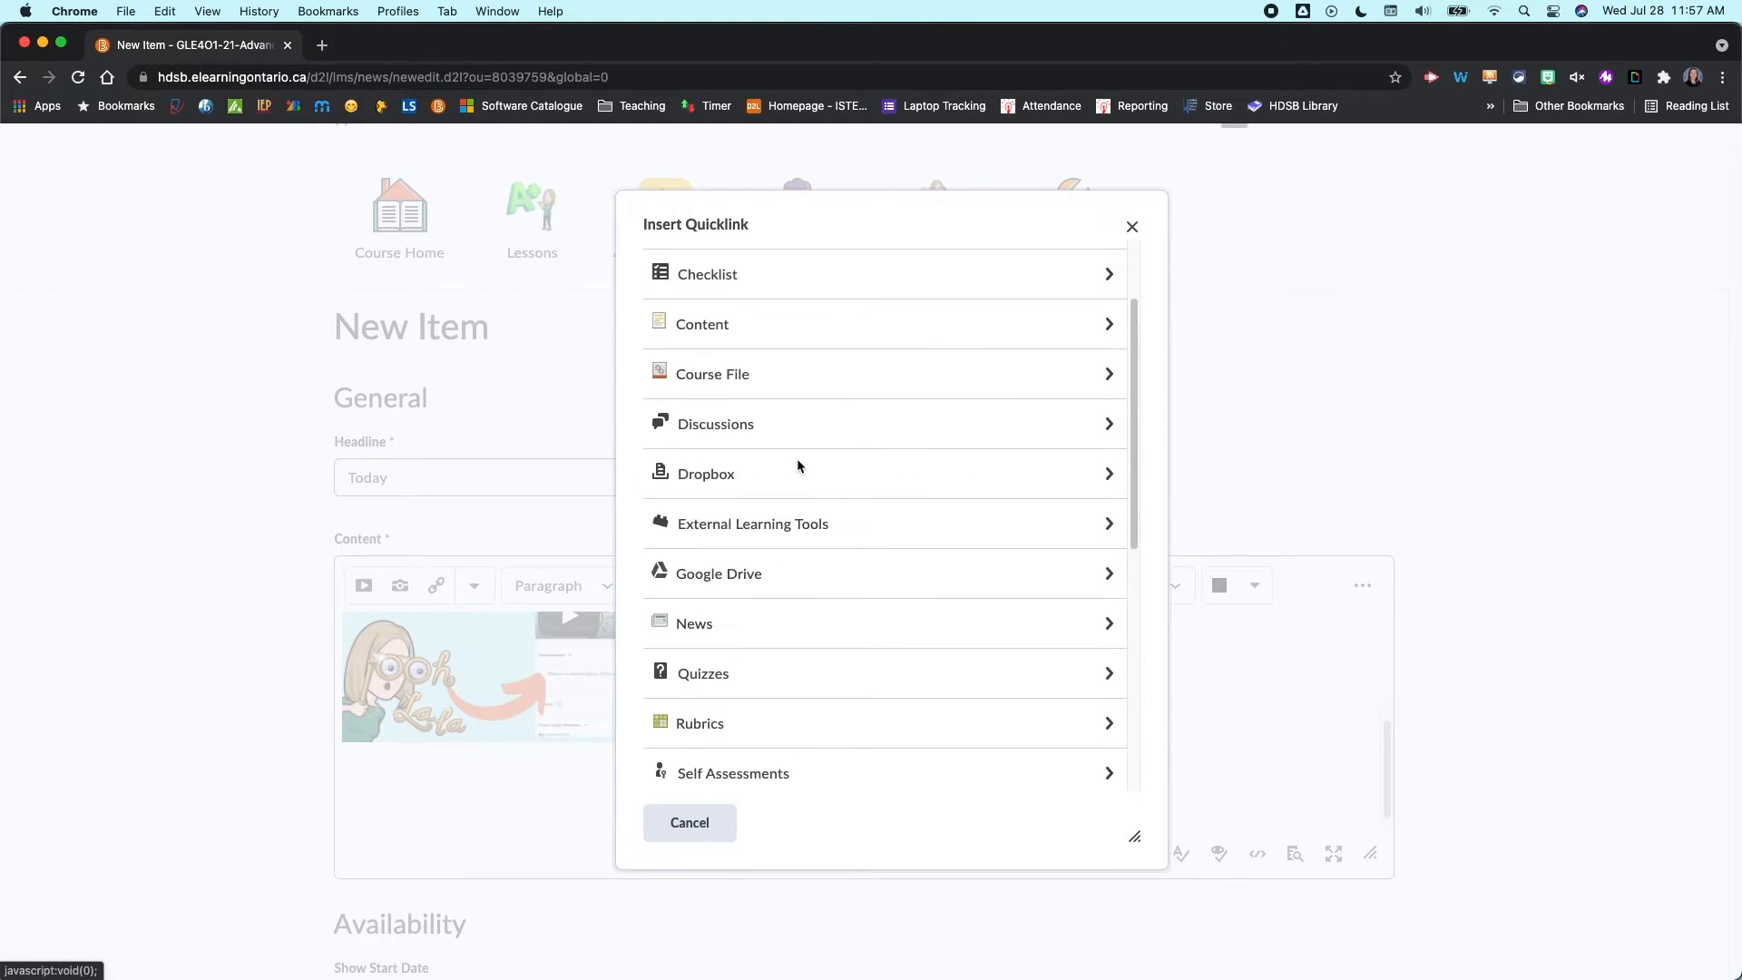
scroll(797, 459, up, 2)
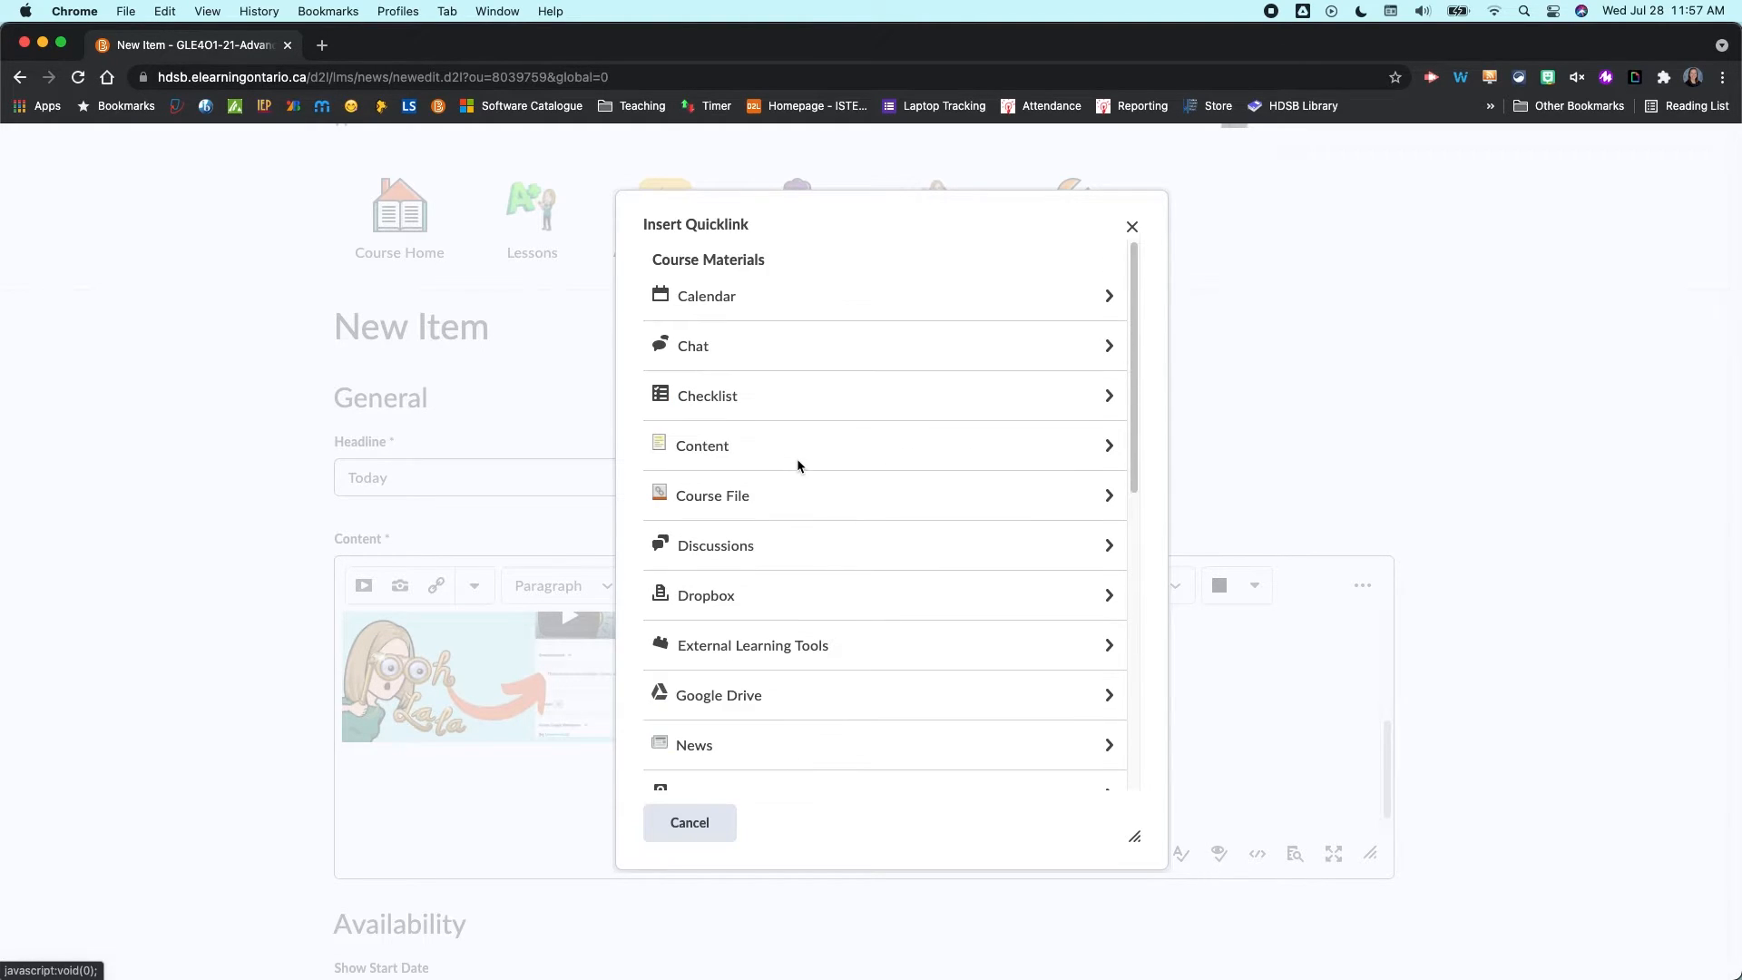
click(691, 829)
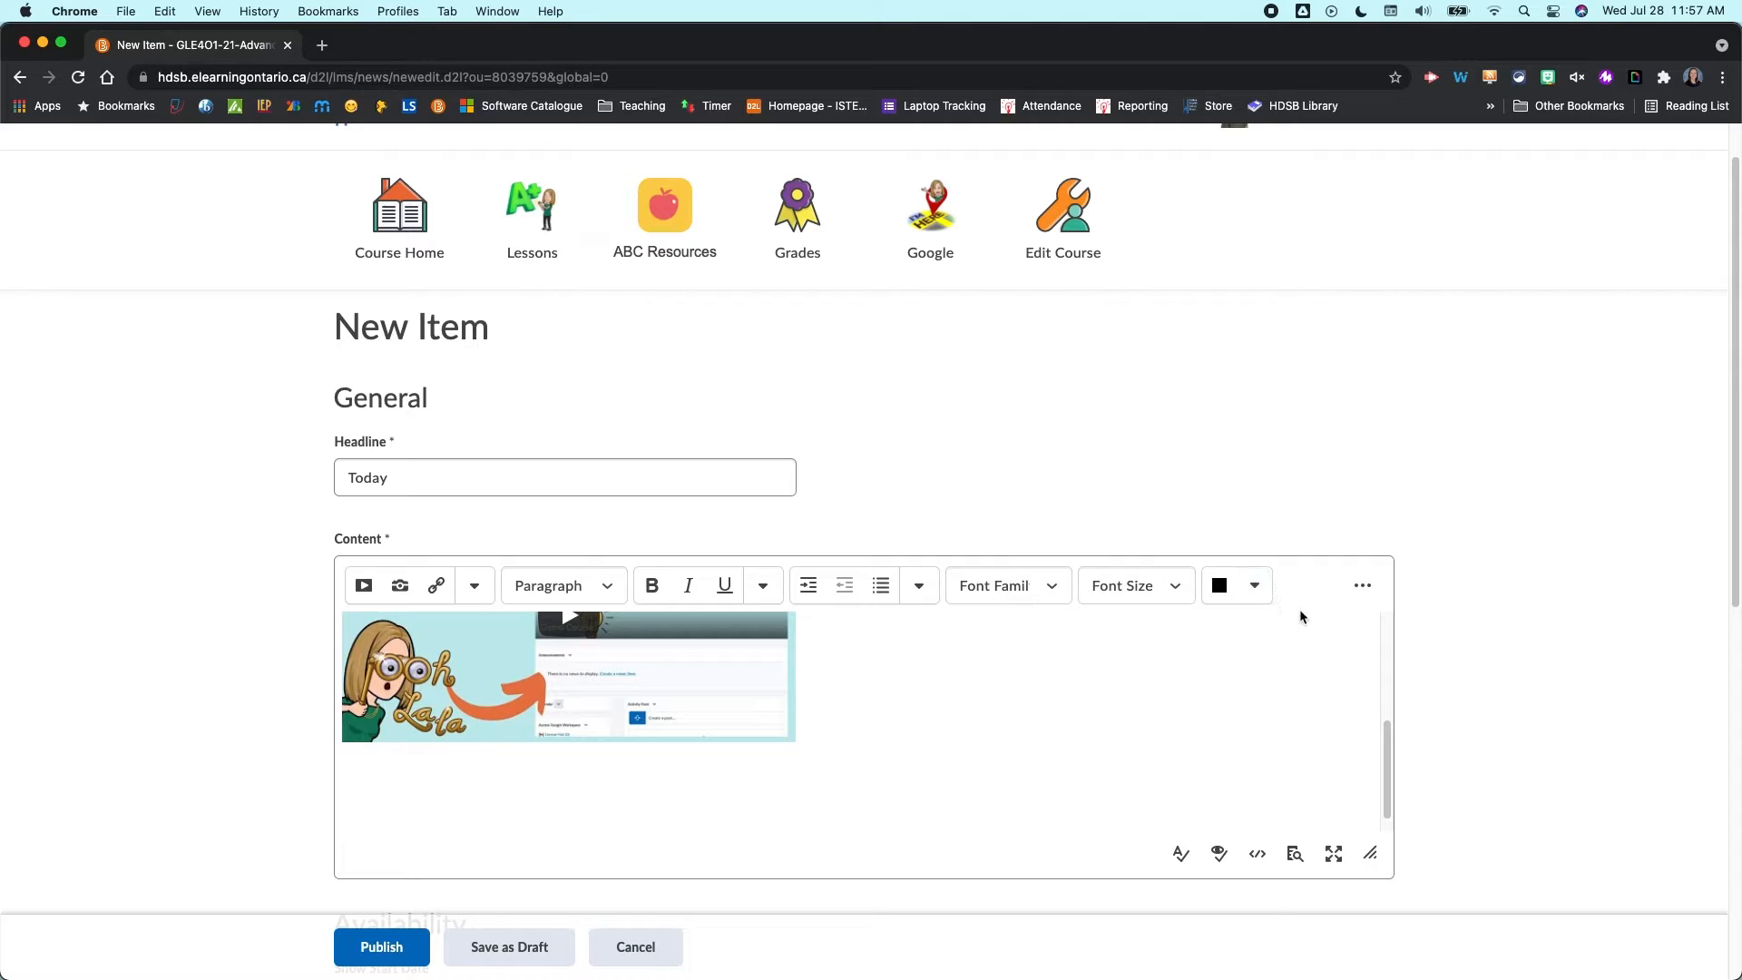
- Expand the full editor toolbar, run the accessibility checker on the content, and preview the news item
click(1363, 585)
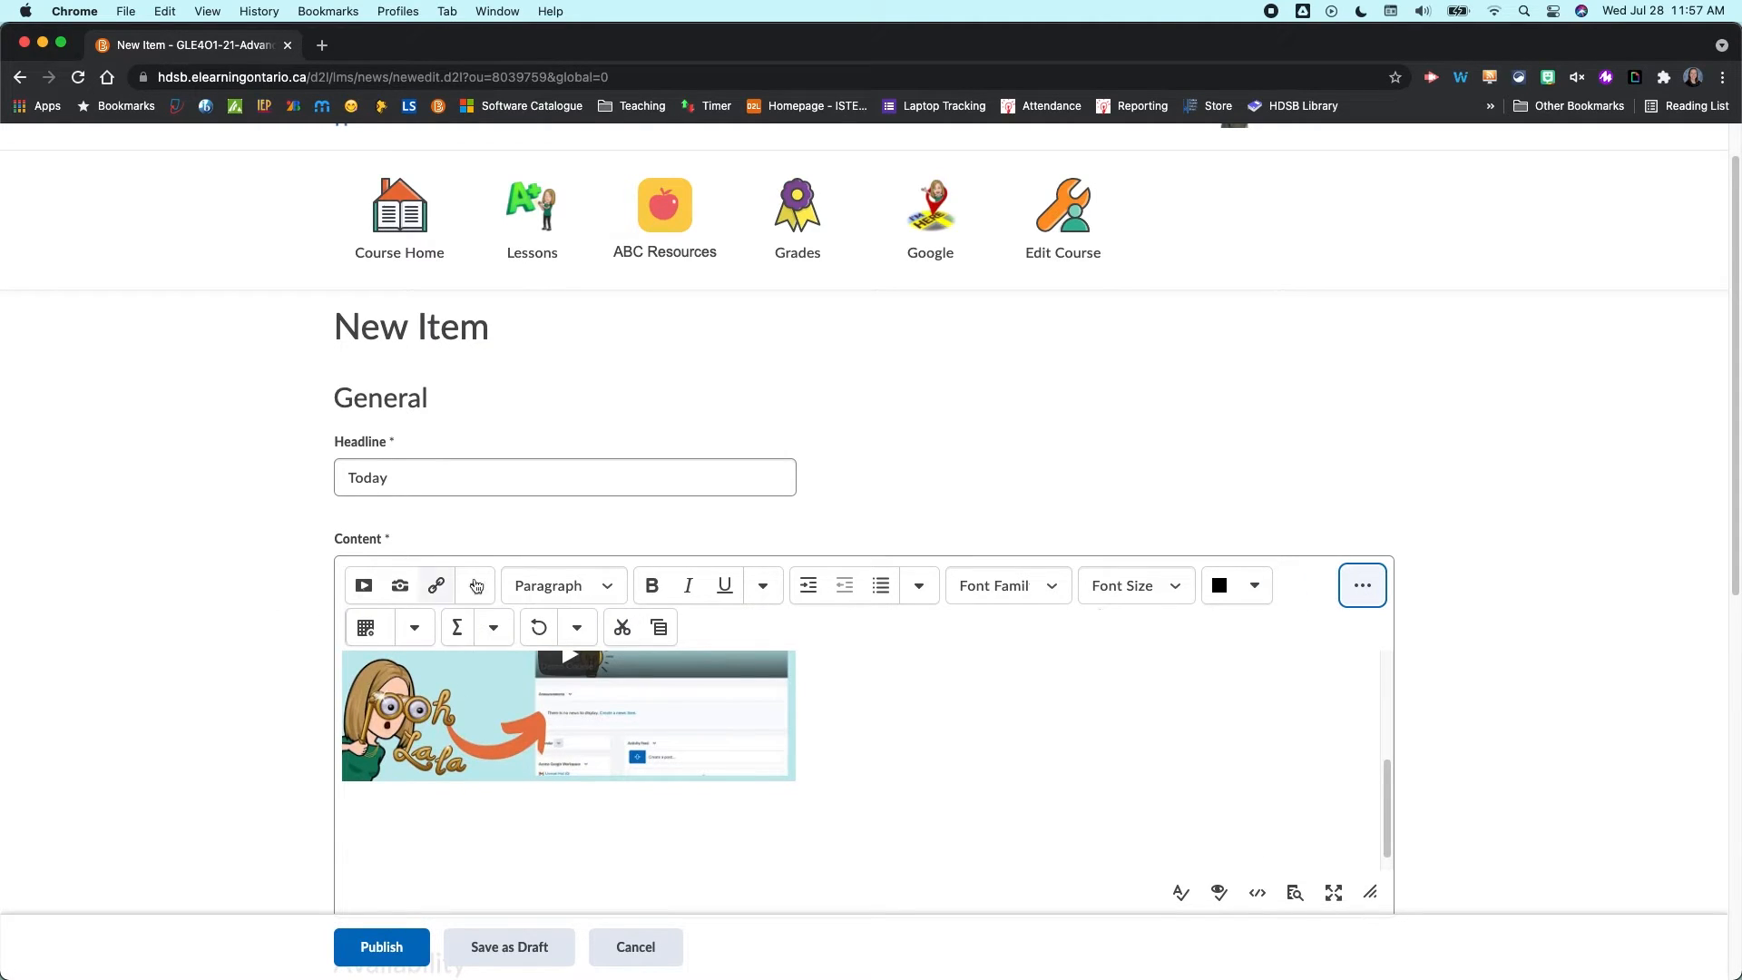
scroll(1325, 601, down, 3)
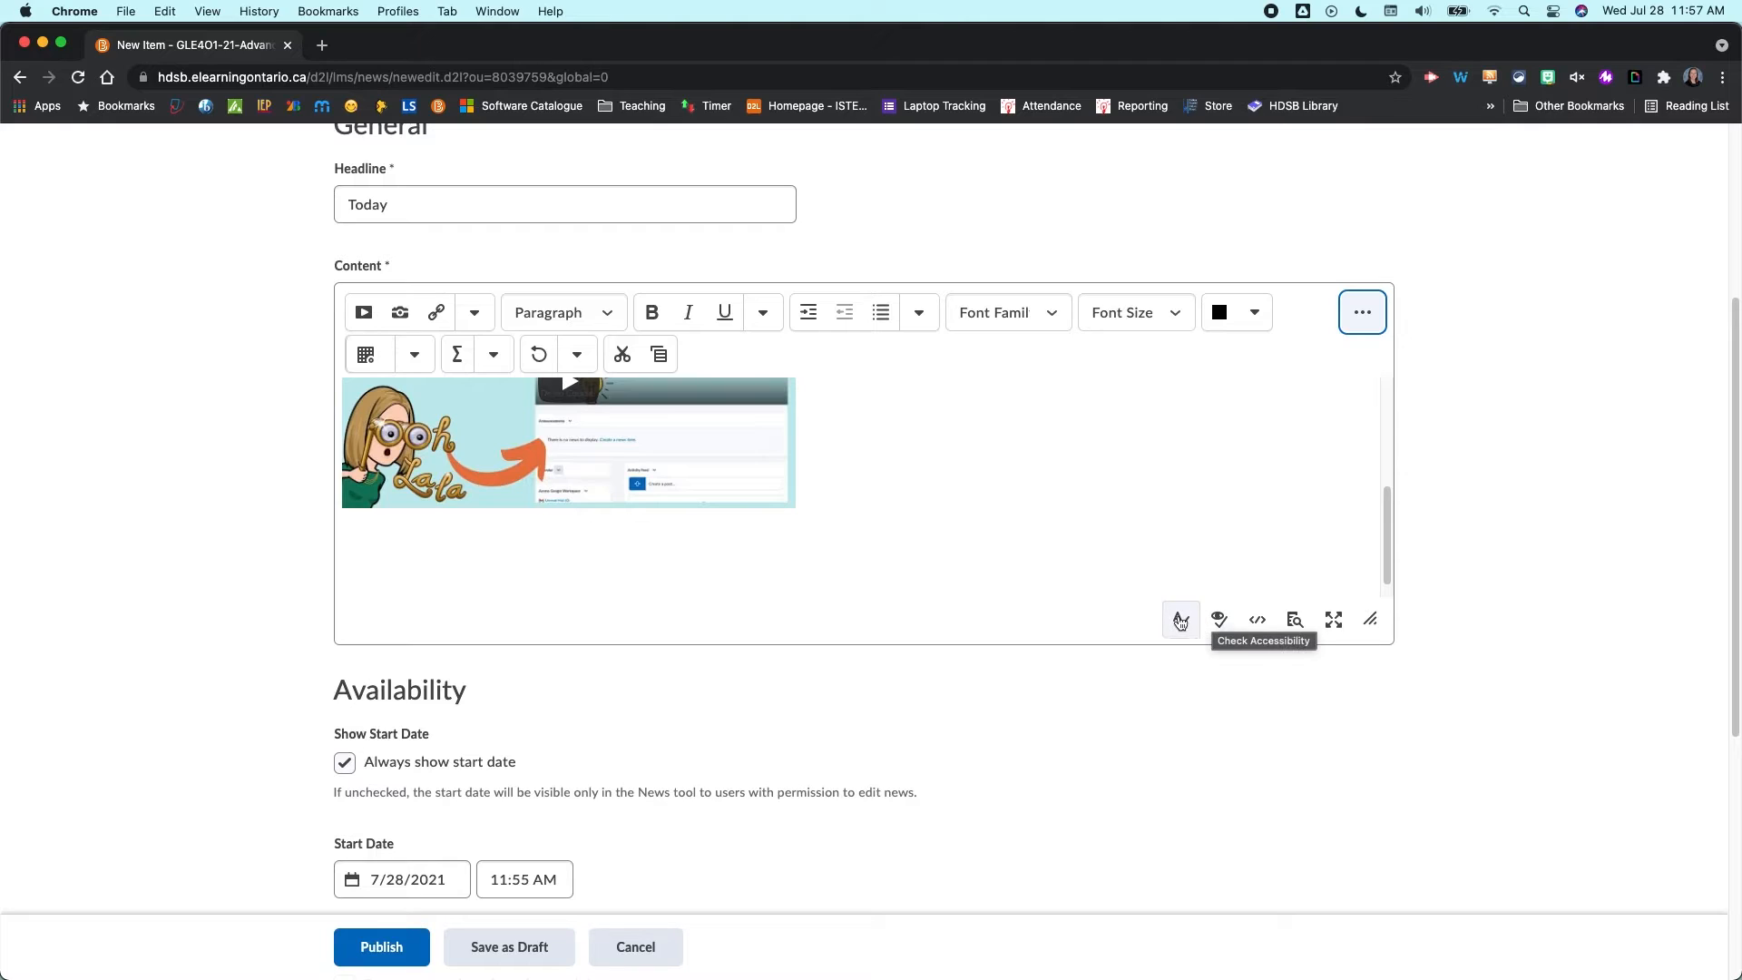
click(1220, 621)
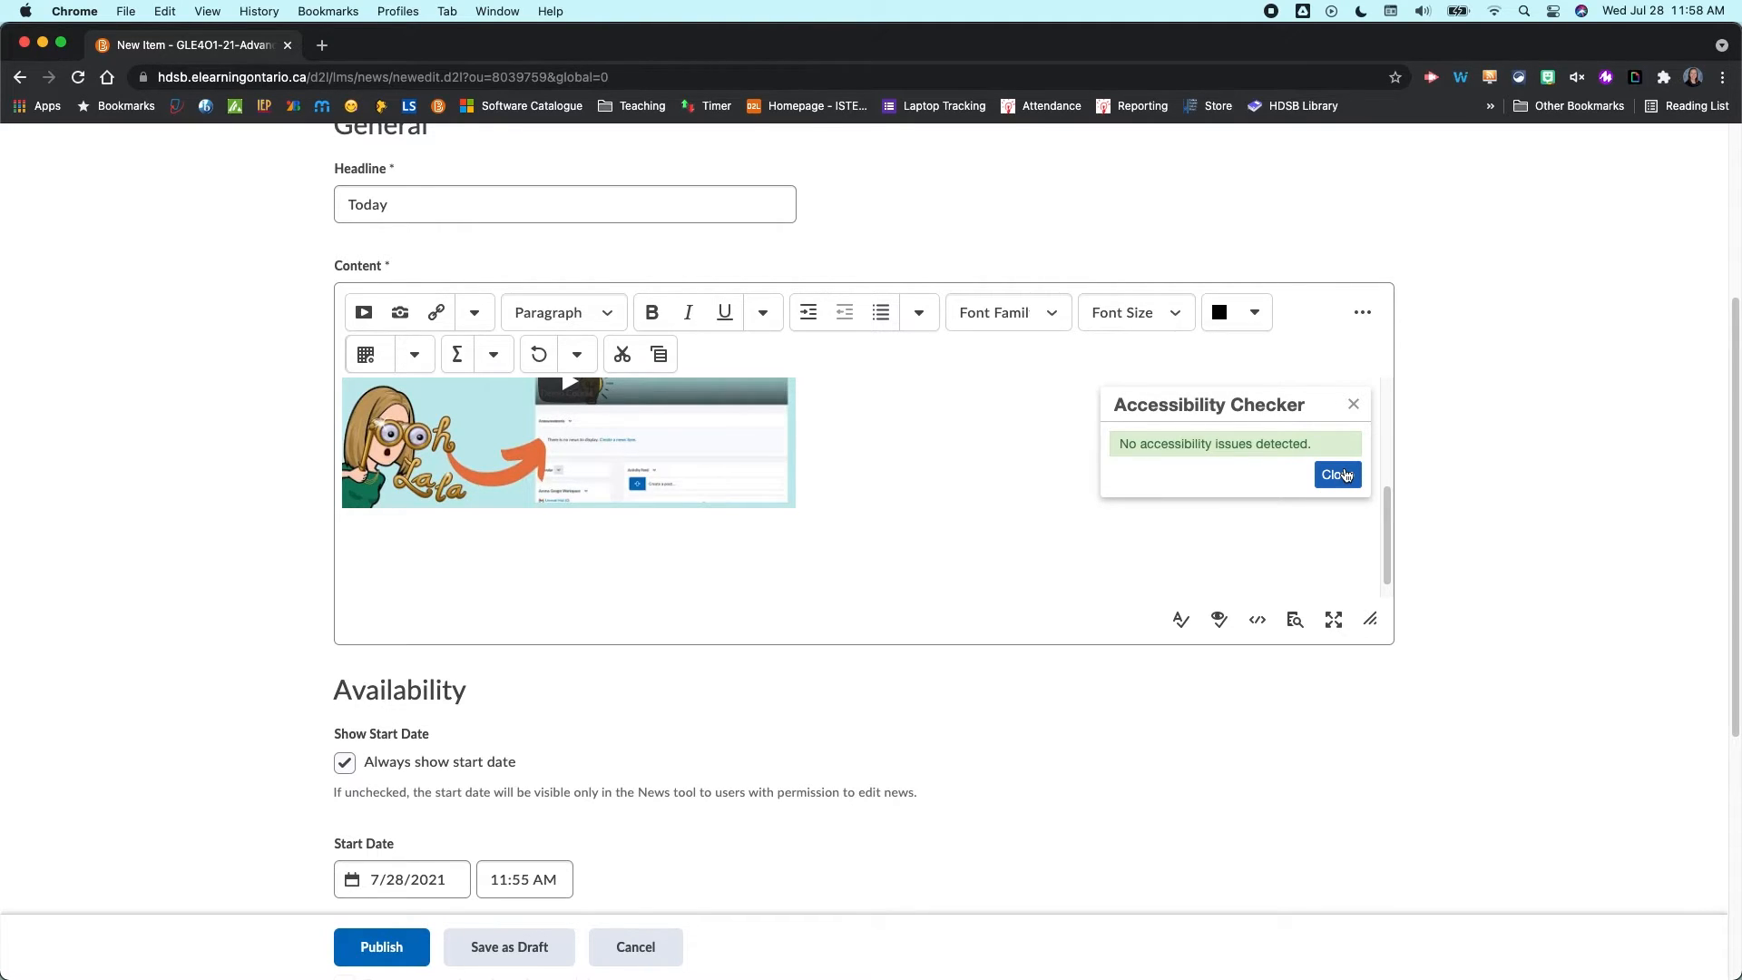
click(1345, 475)
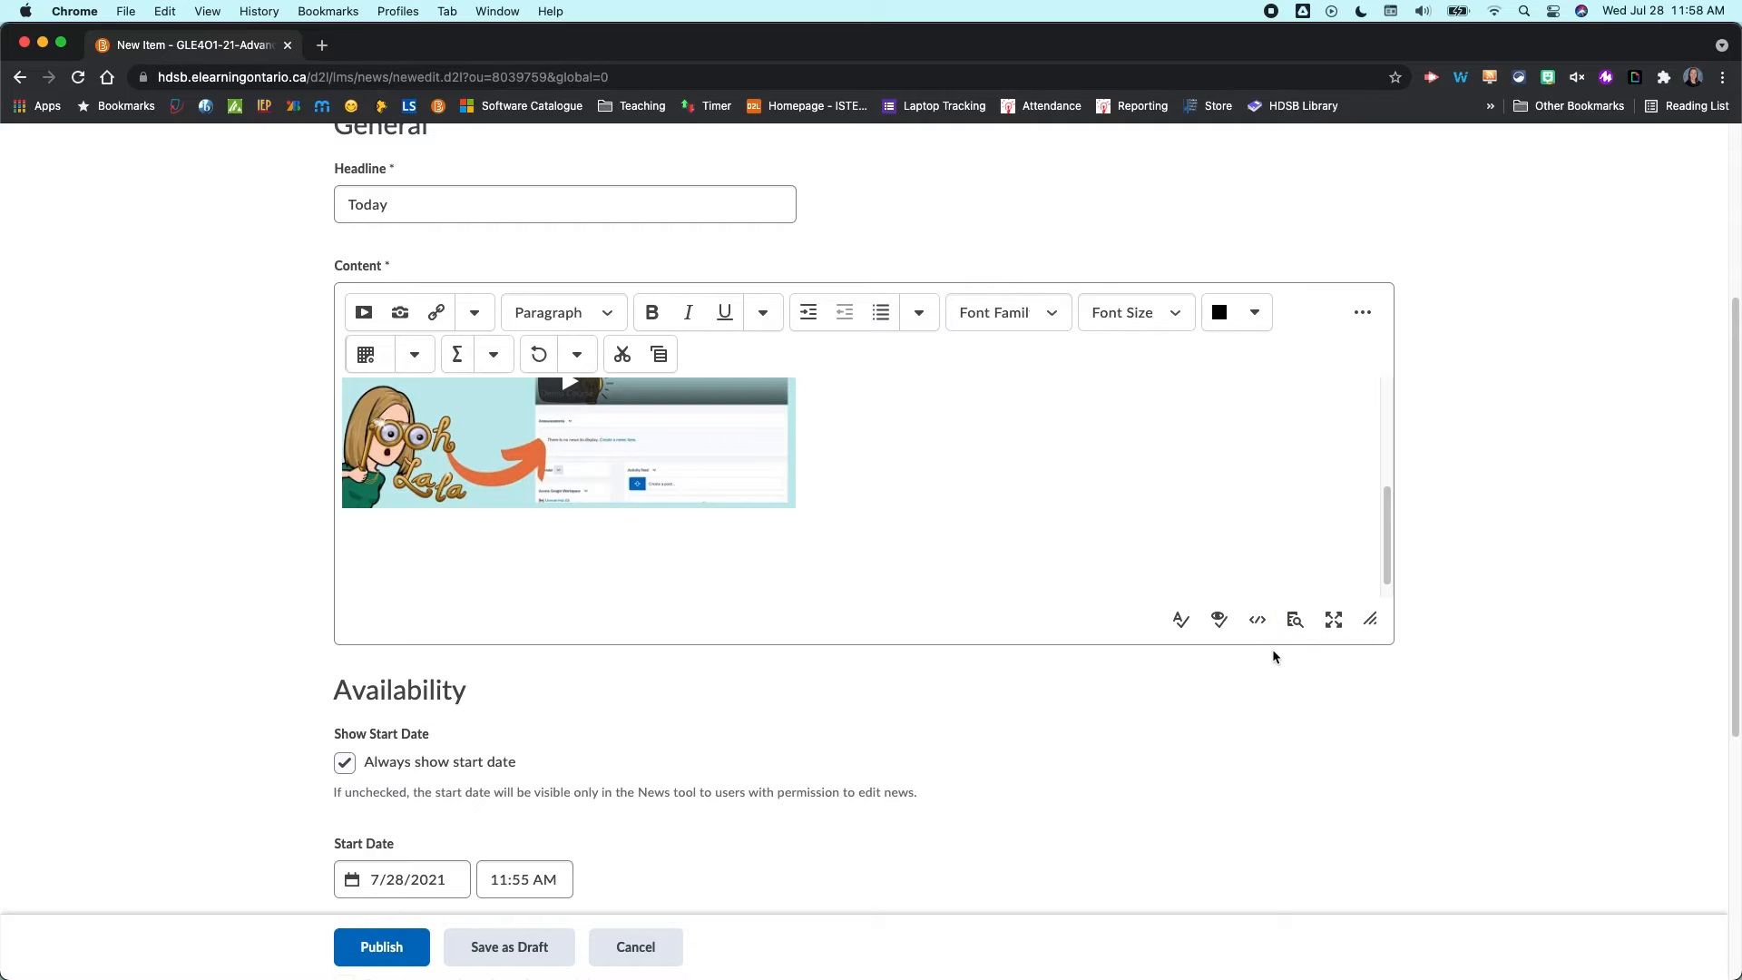
click(1295, 619)
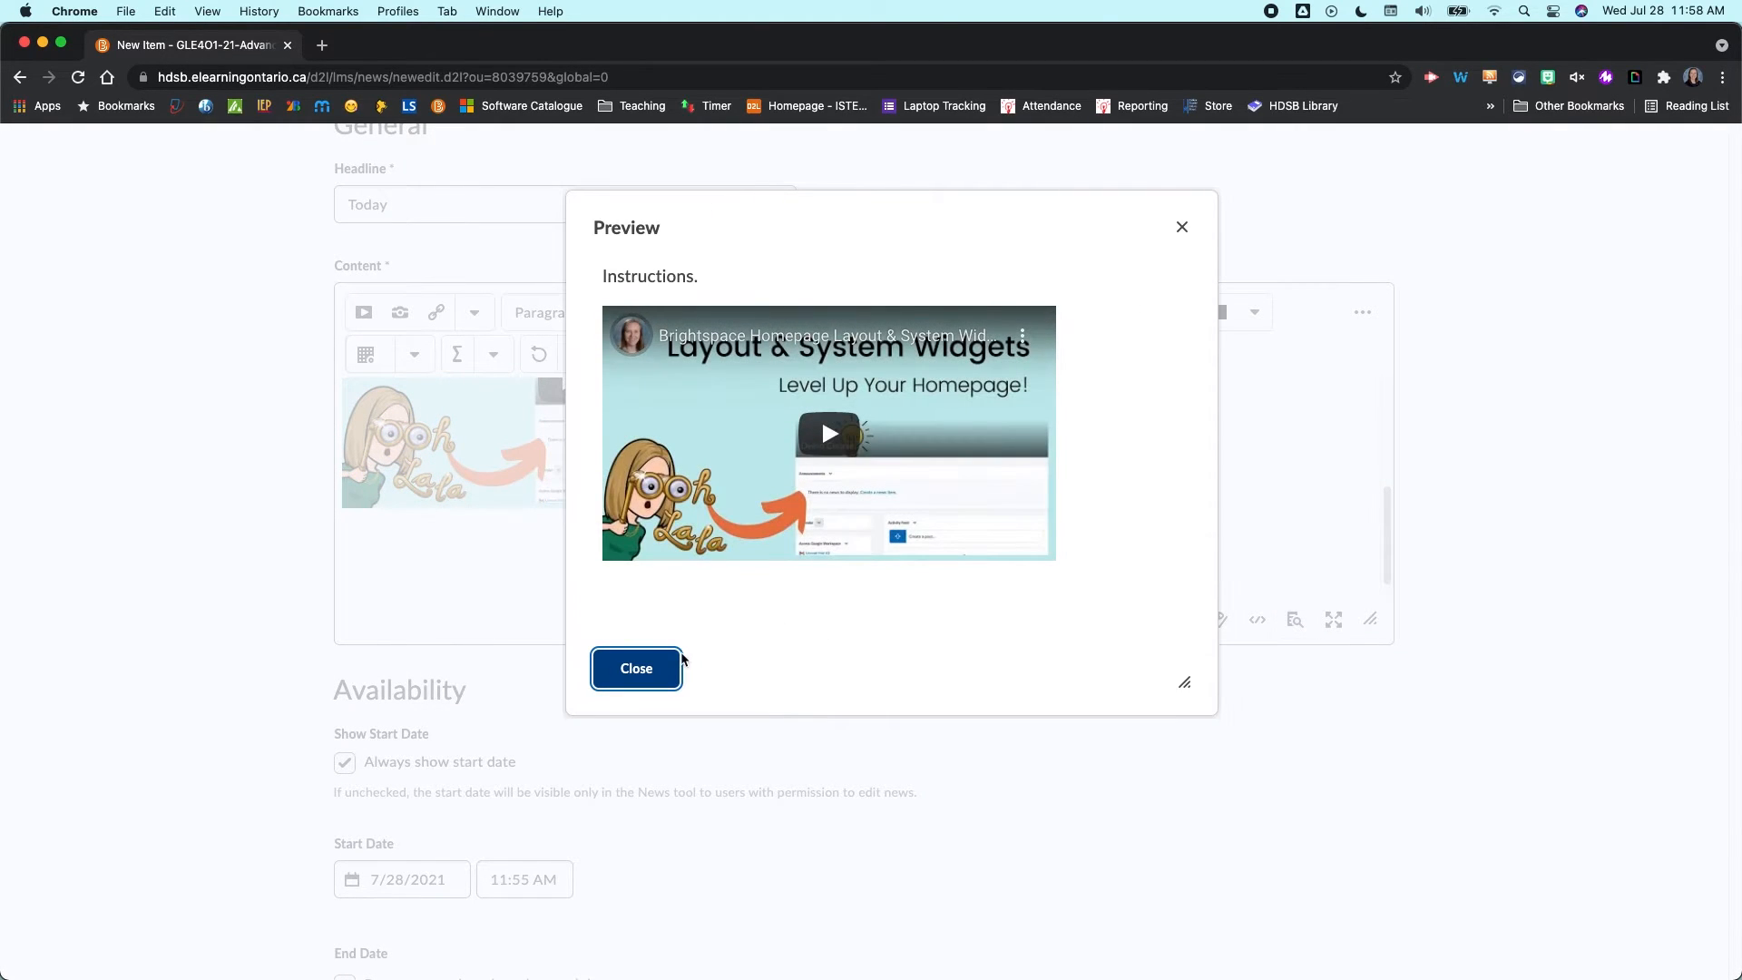
click(636, 669)
- Set the news item's start date to 7/30/2021 and its start time to 12:00 PM
scroll(663, 689, down, 5)
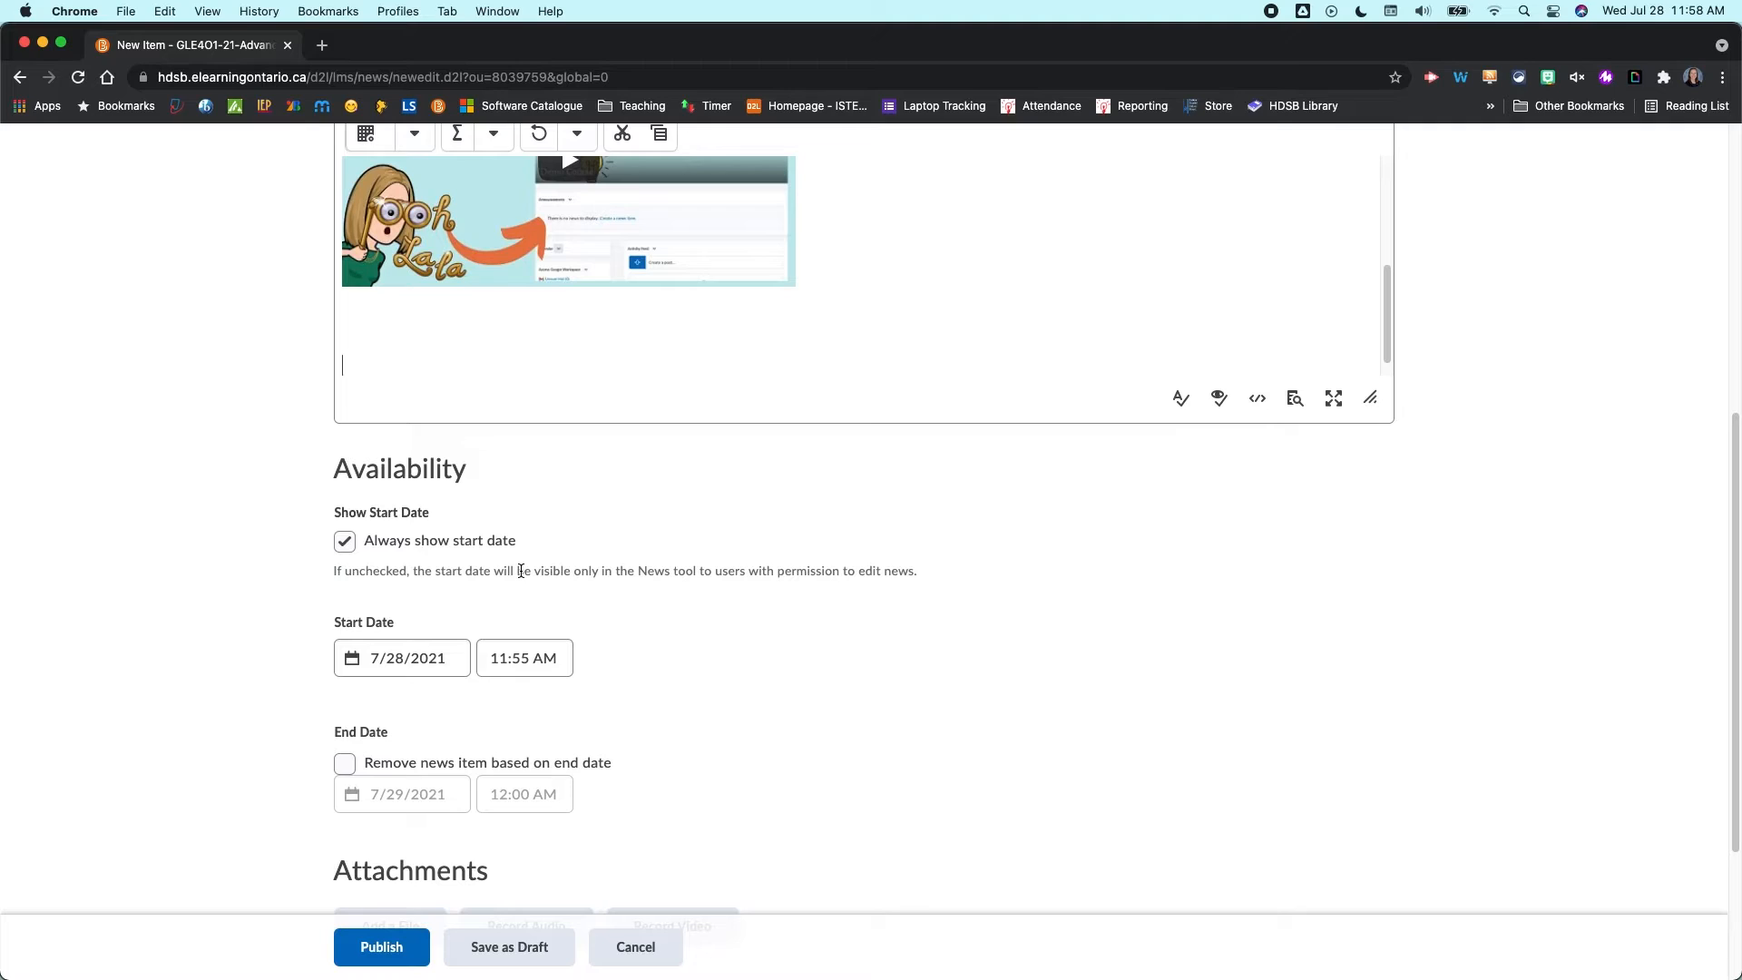
click(371, 668)
click(482, 539)
click(525, 659)
scroll(498, 467, down, 10)
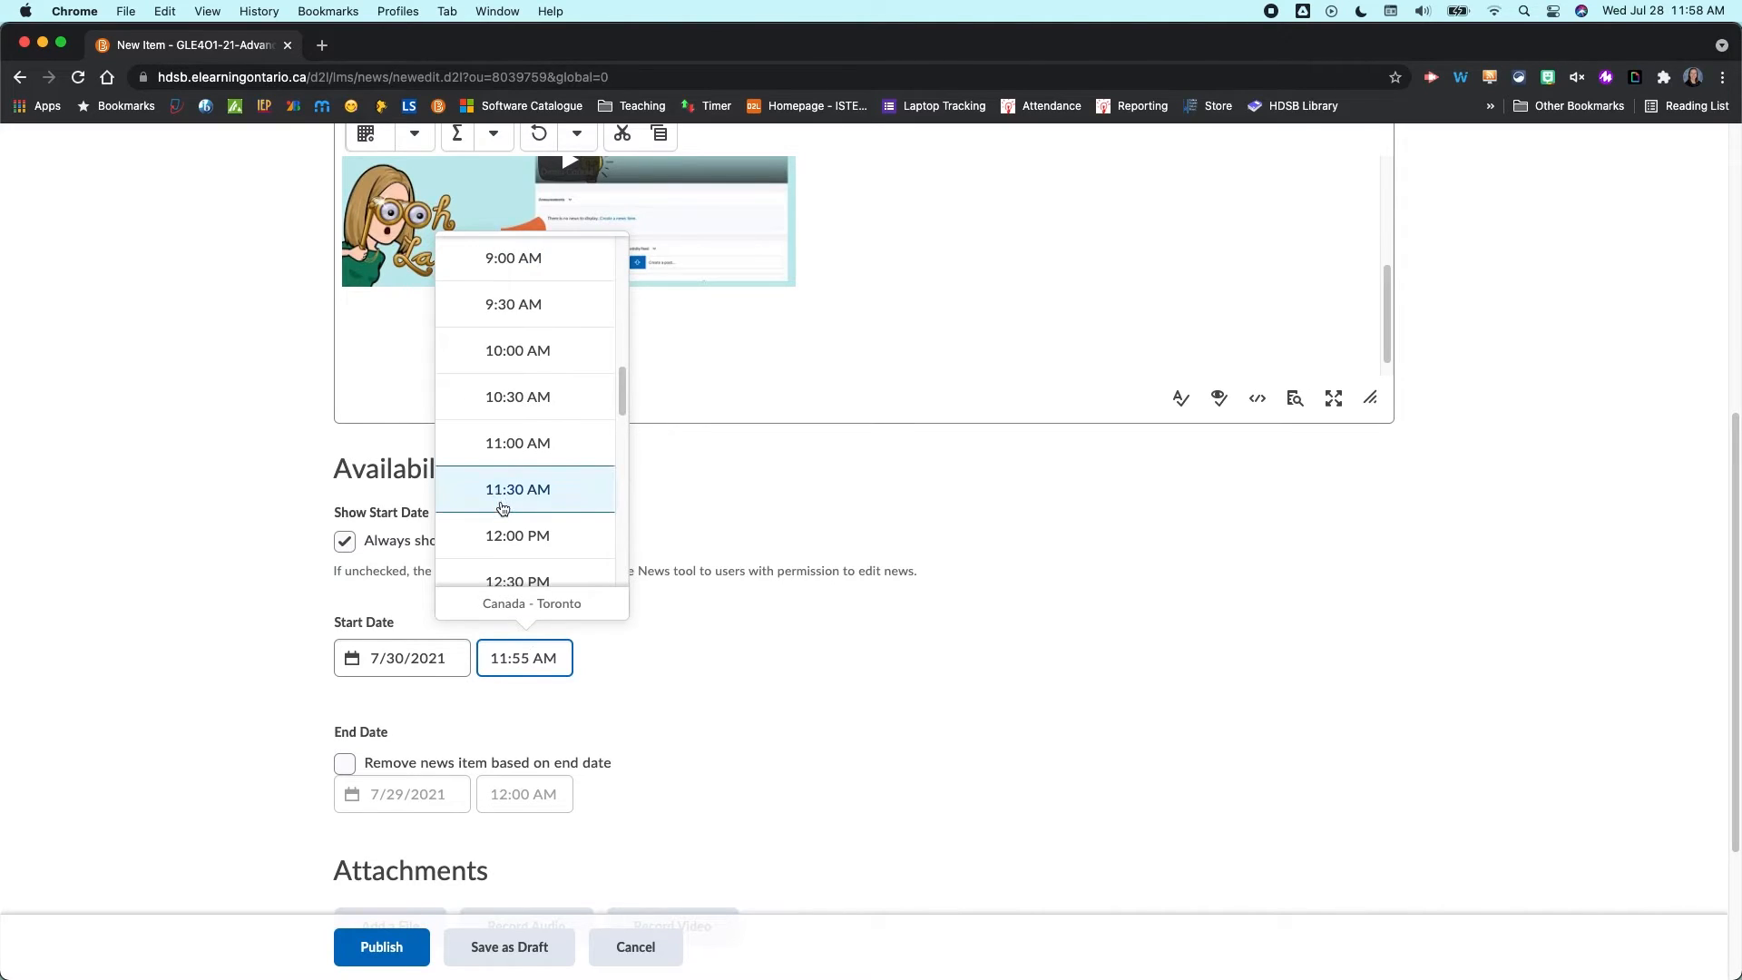
click(498, 536)
- Reset the start date to today, keeping the 12:00 PM start time
scroll(477, 758, down, 3)
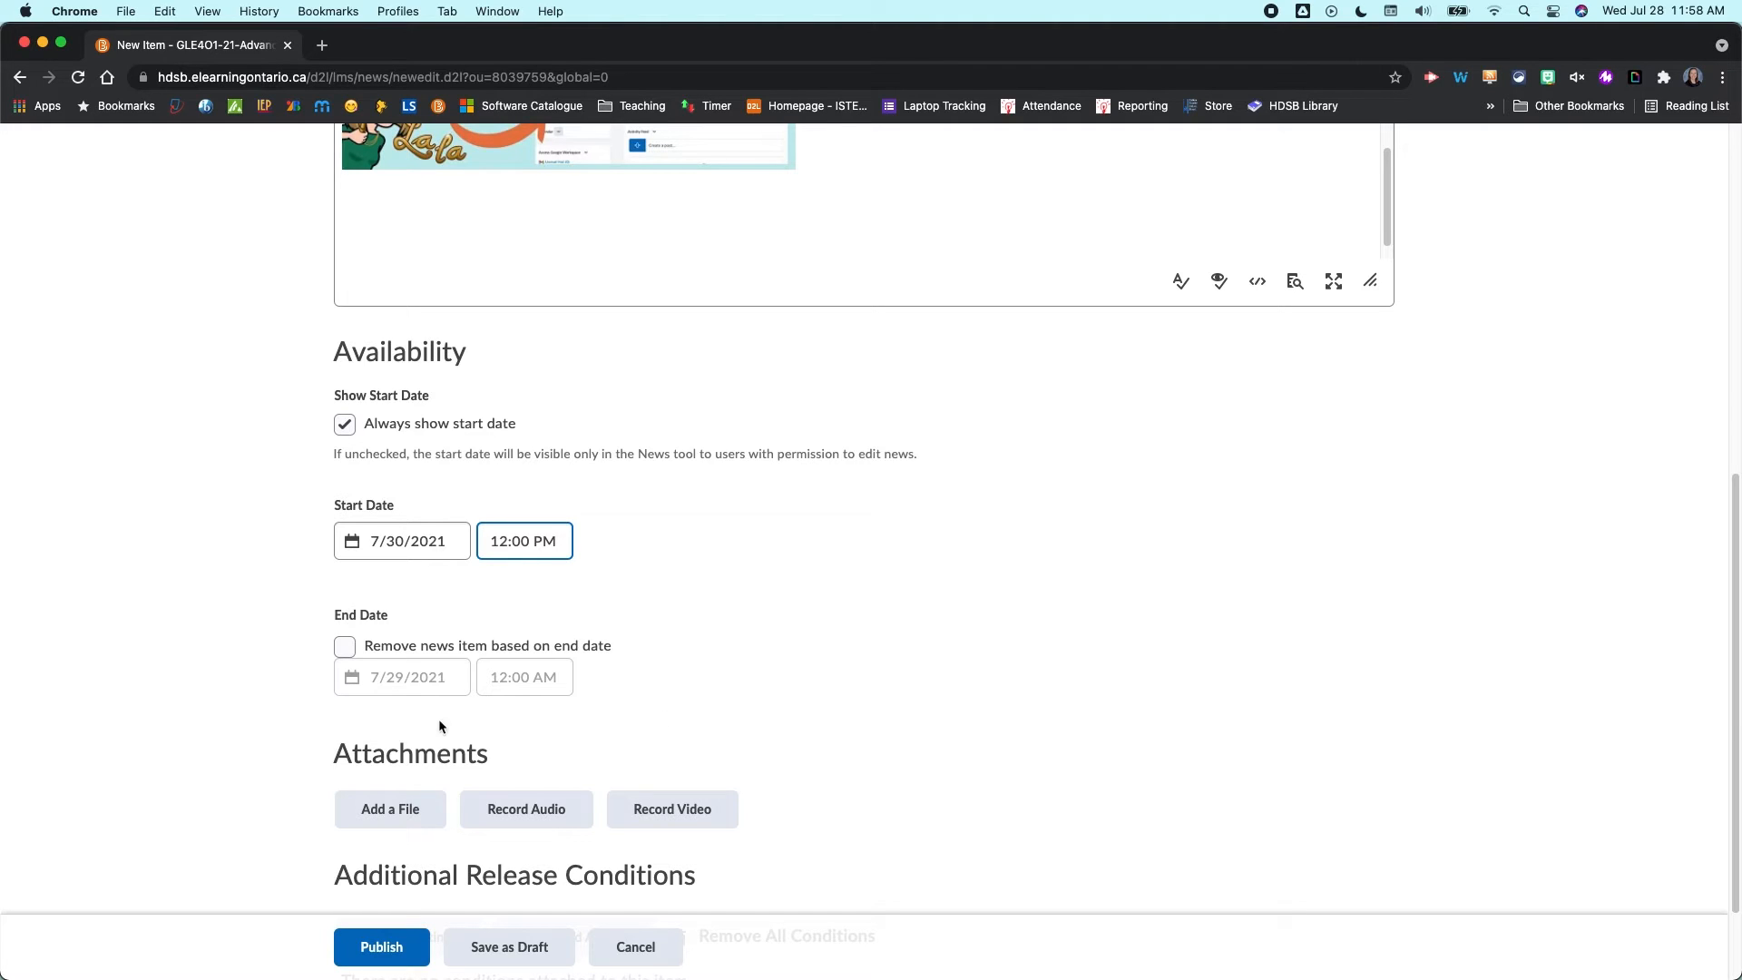
scroll(672, 798, down, 2)
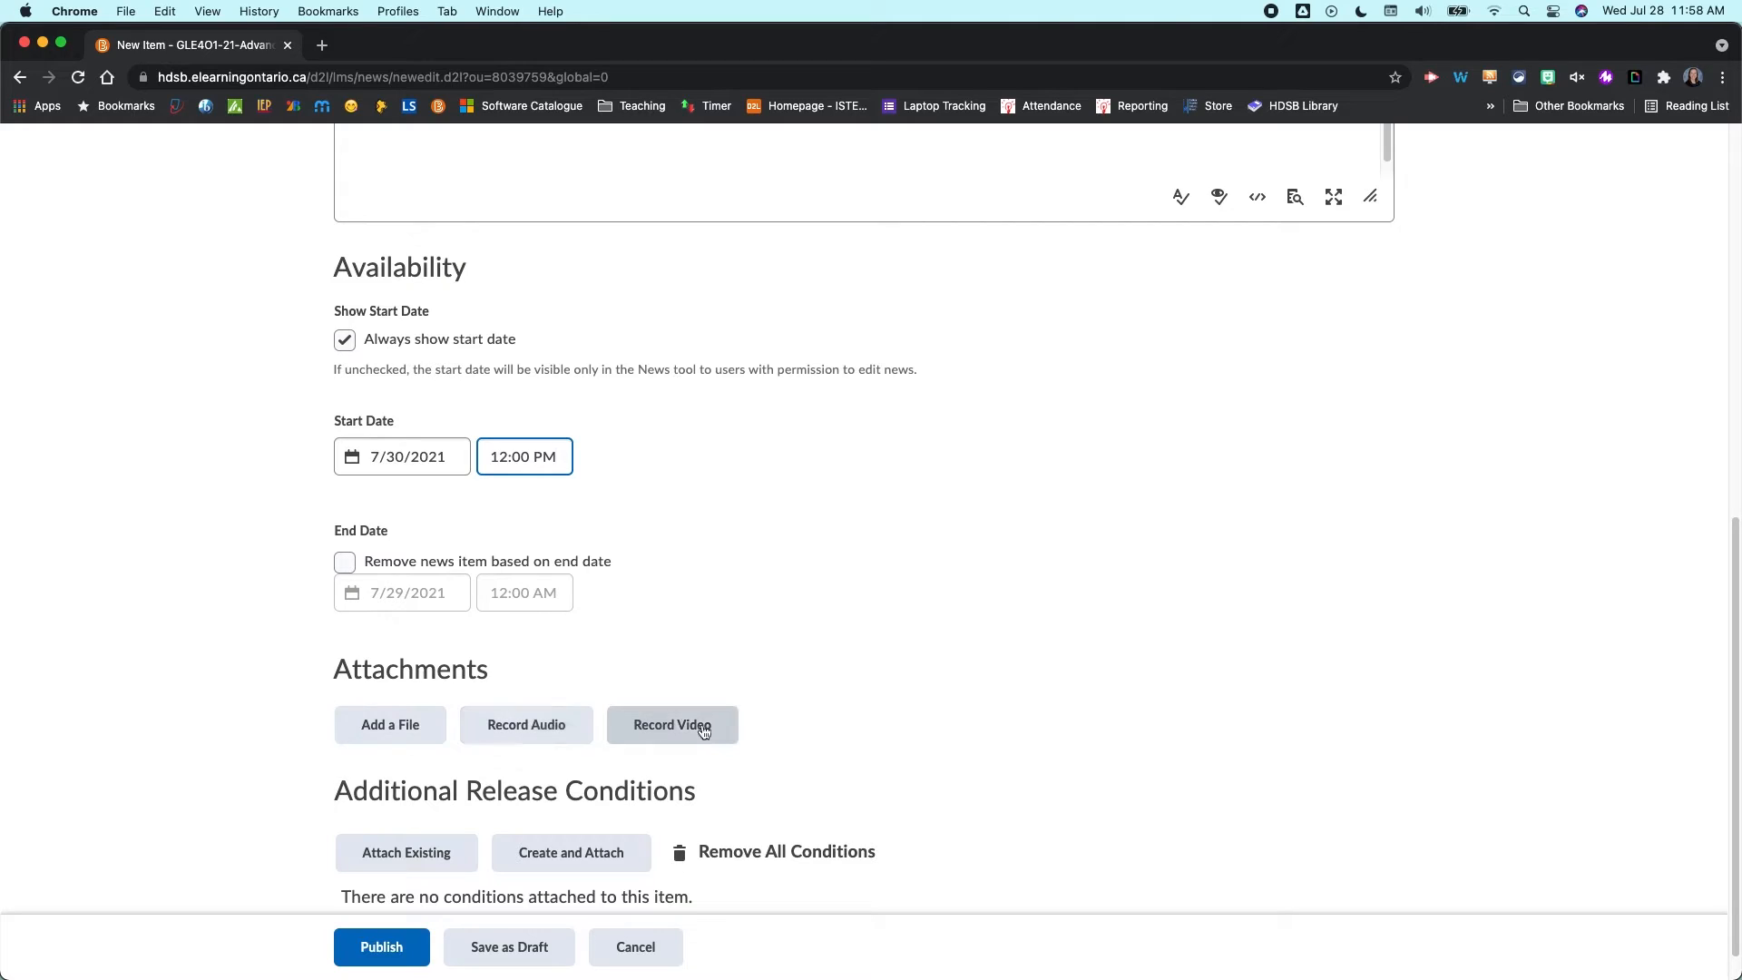
scroll(722, 733, down, 1)
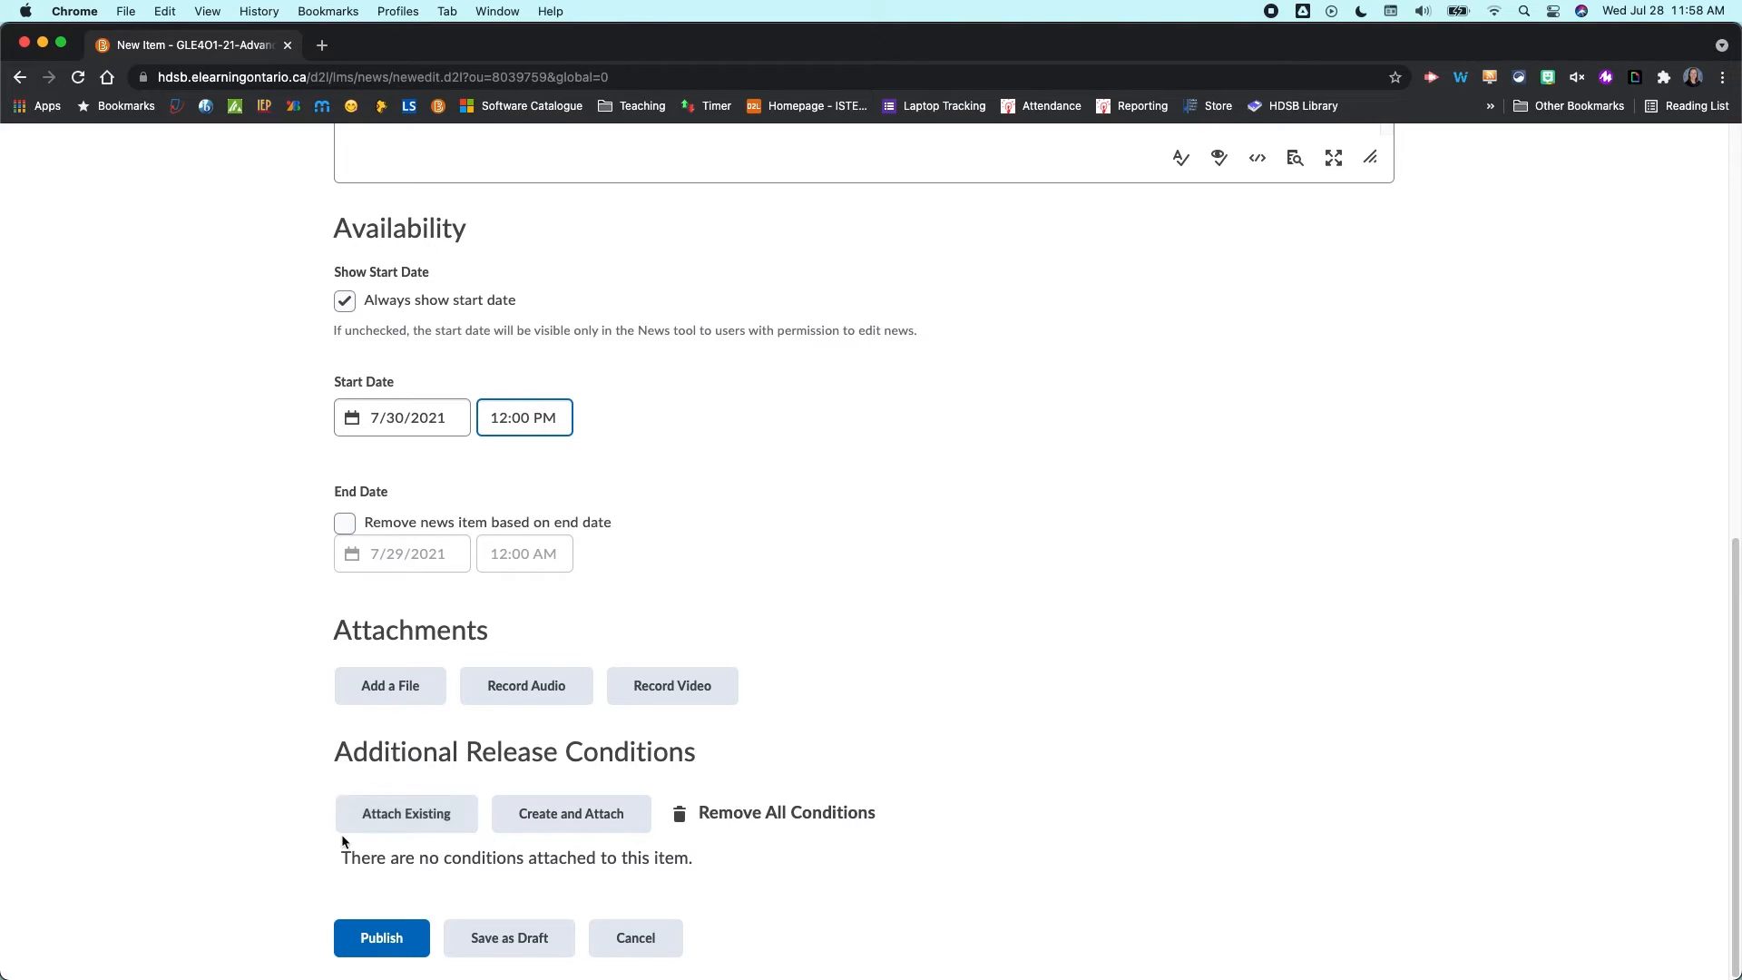
click(392, 418)
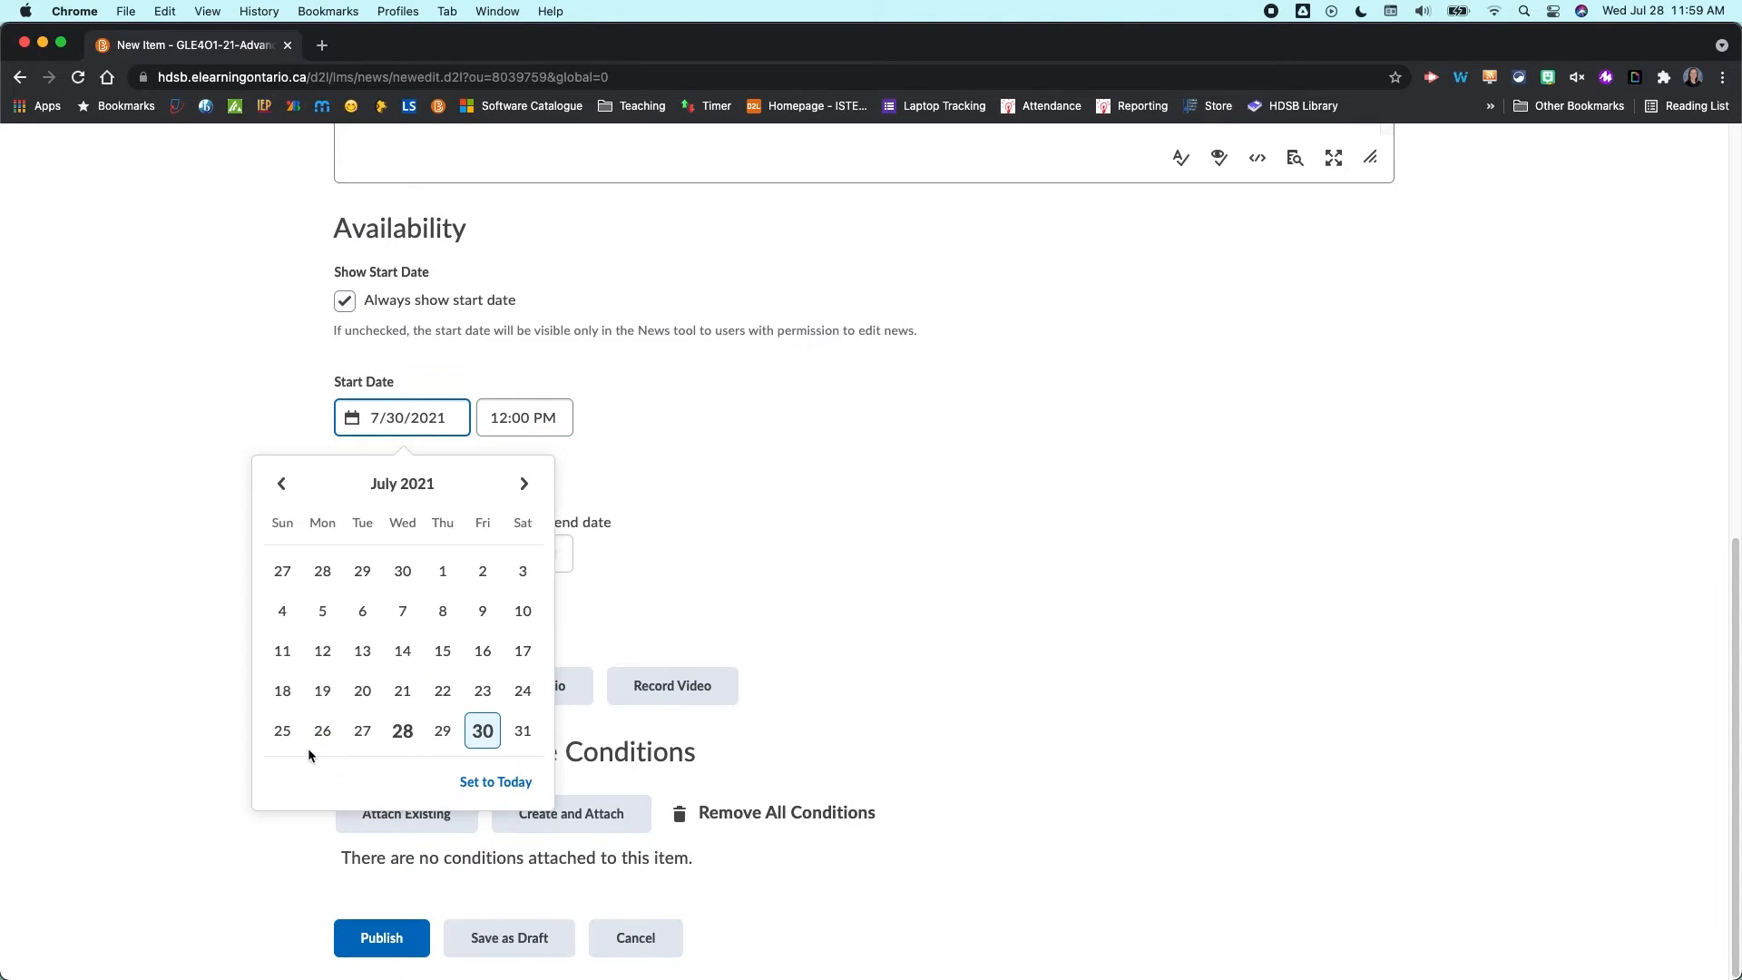
click(483, 782)
click(535, 417)
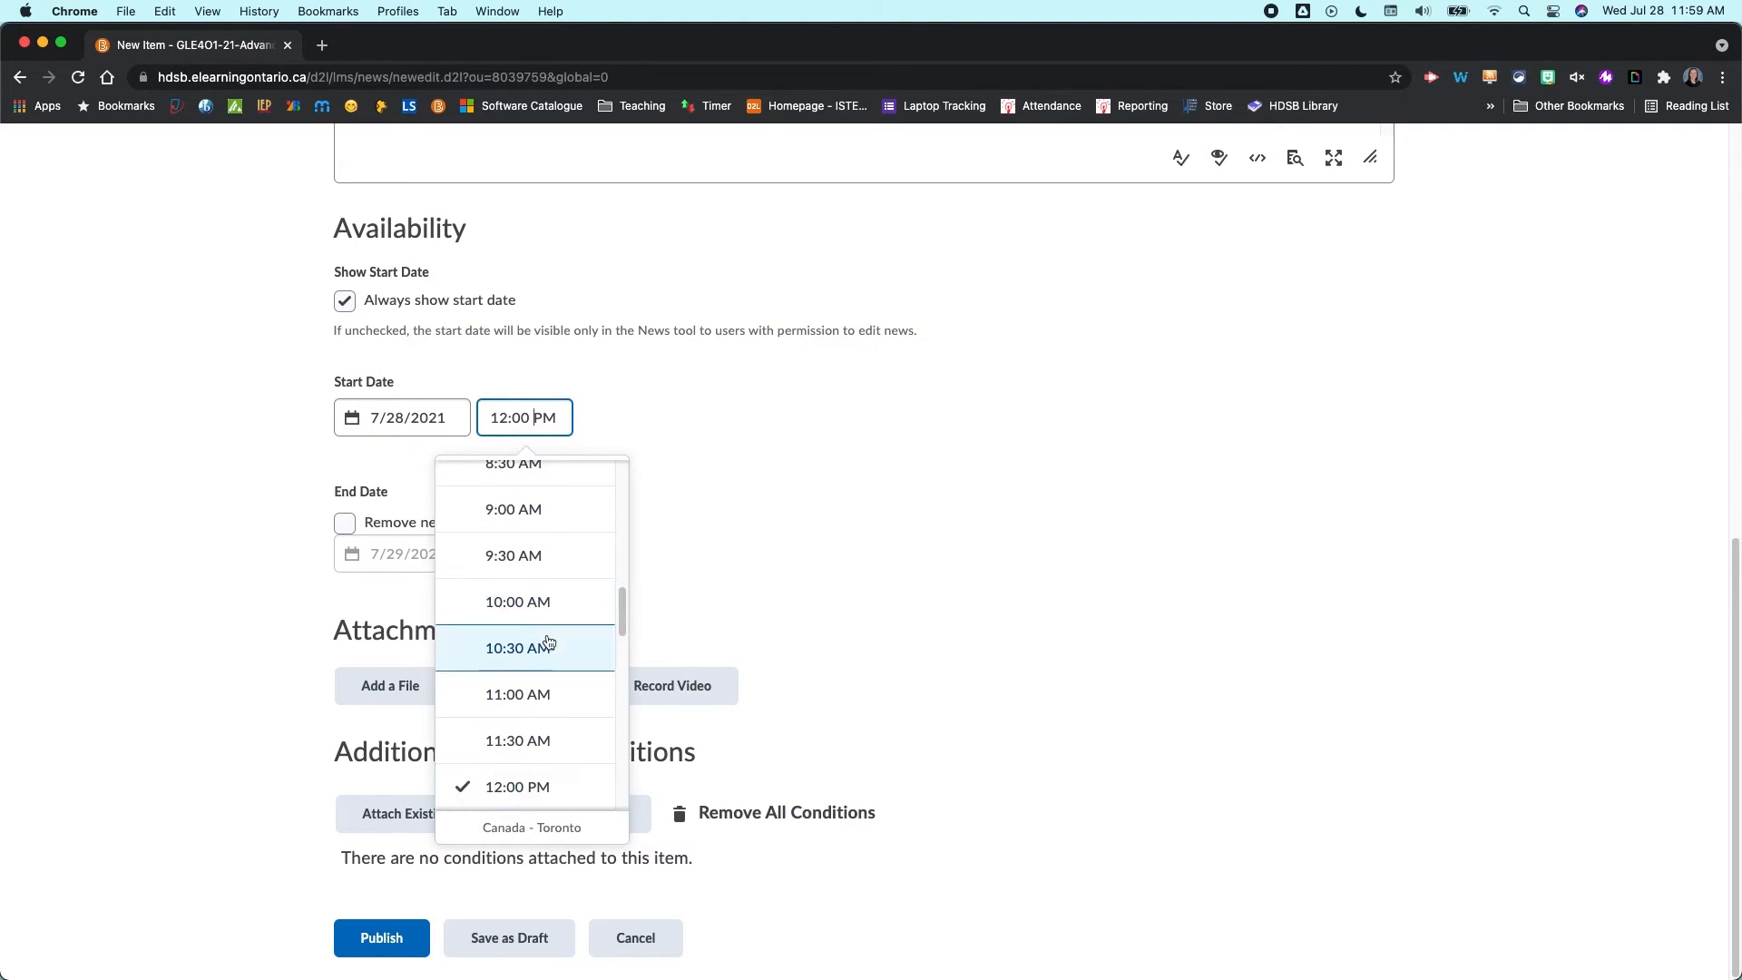
click(557, 786)
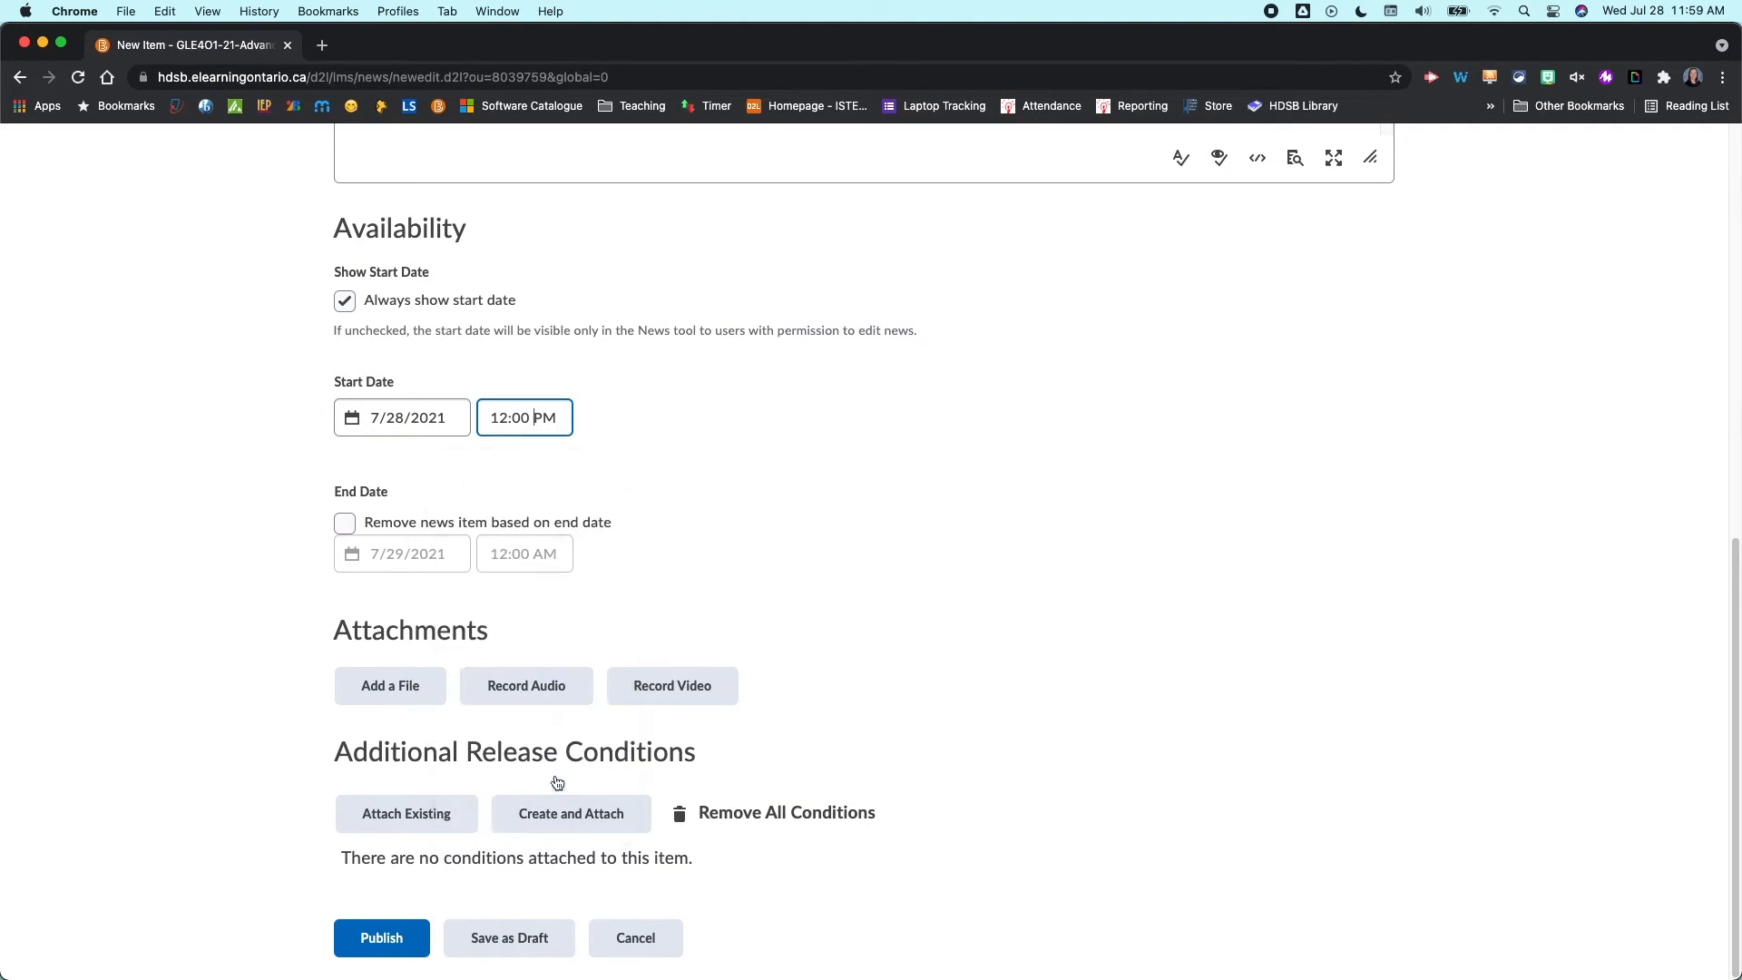
- Publish the news item
click(972, 536)
click(368, 958)
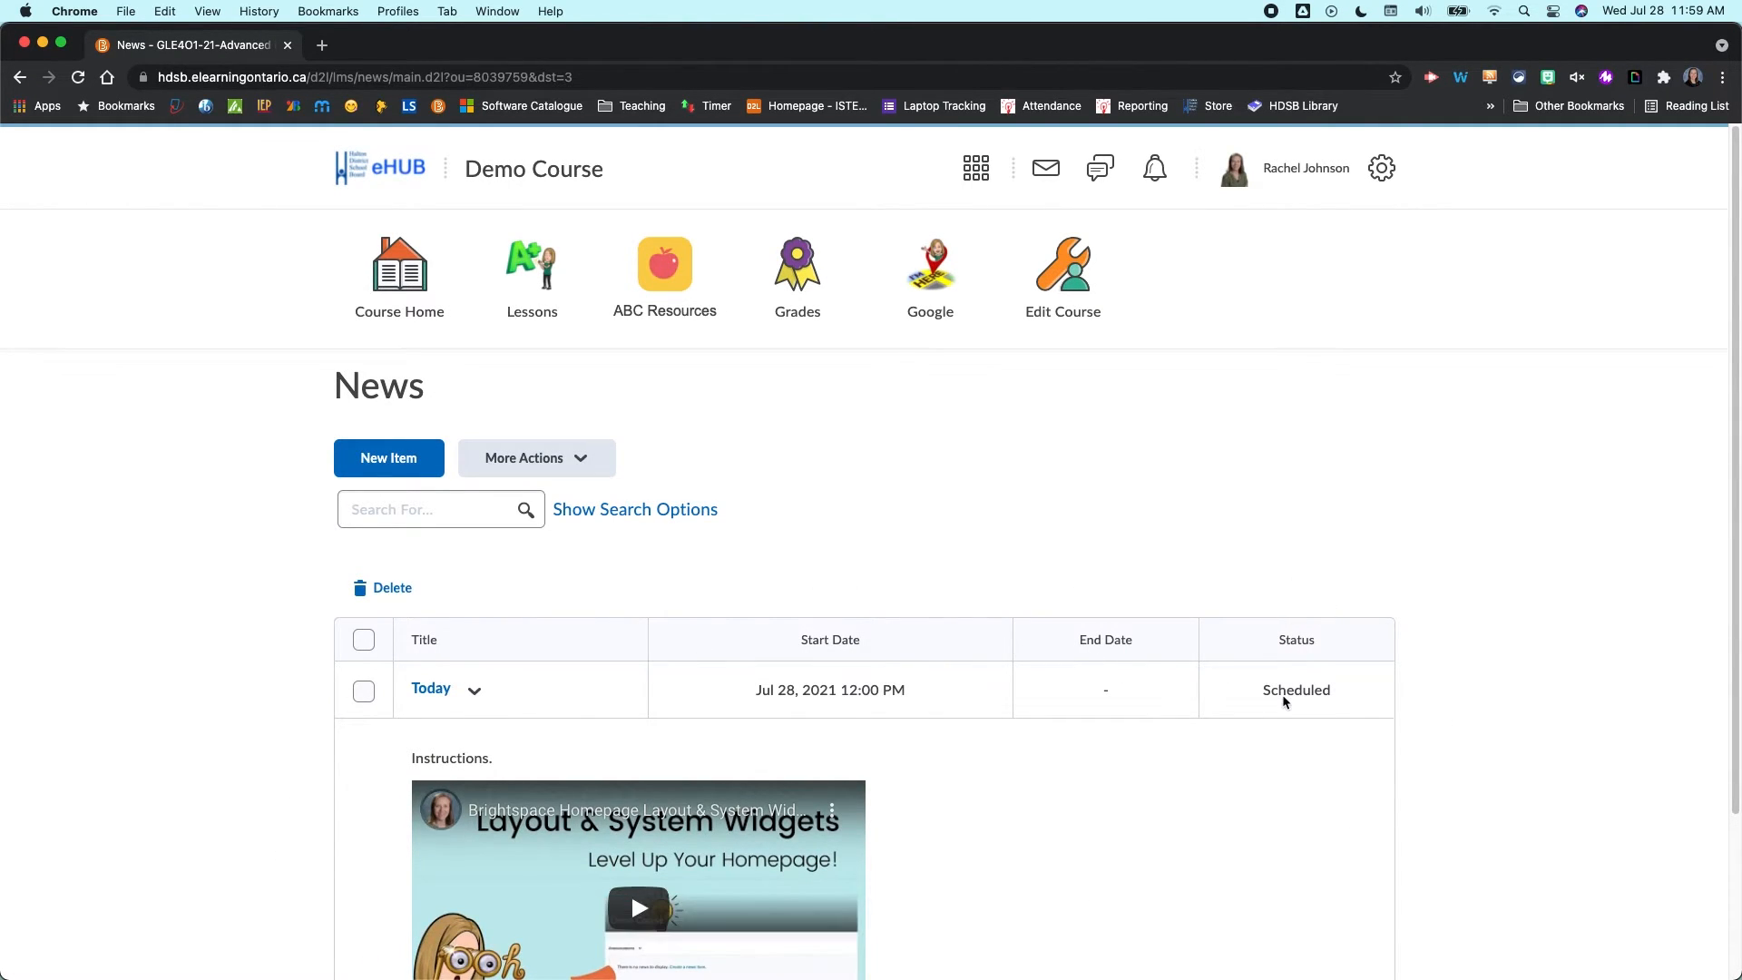
- Review the Today item's actions and the More Actions options in the News tool without applying any
scroll(1132, 782, down, 3)
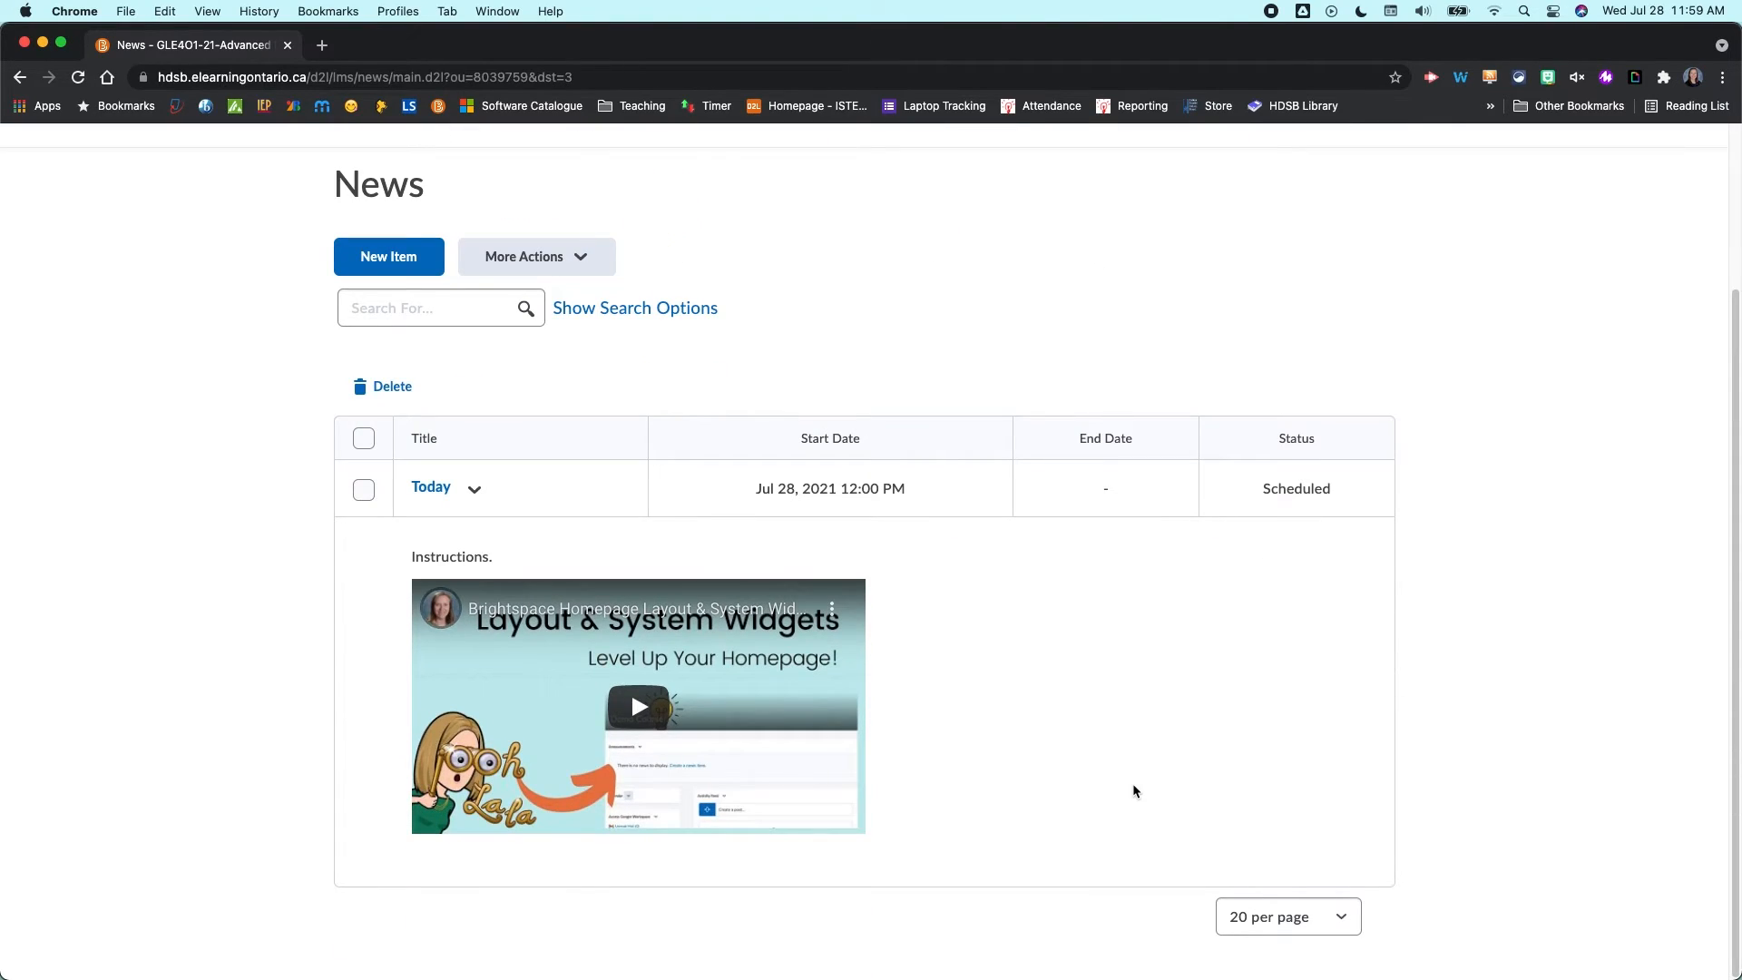
click(479, 493)
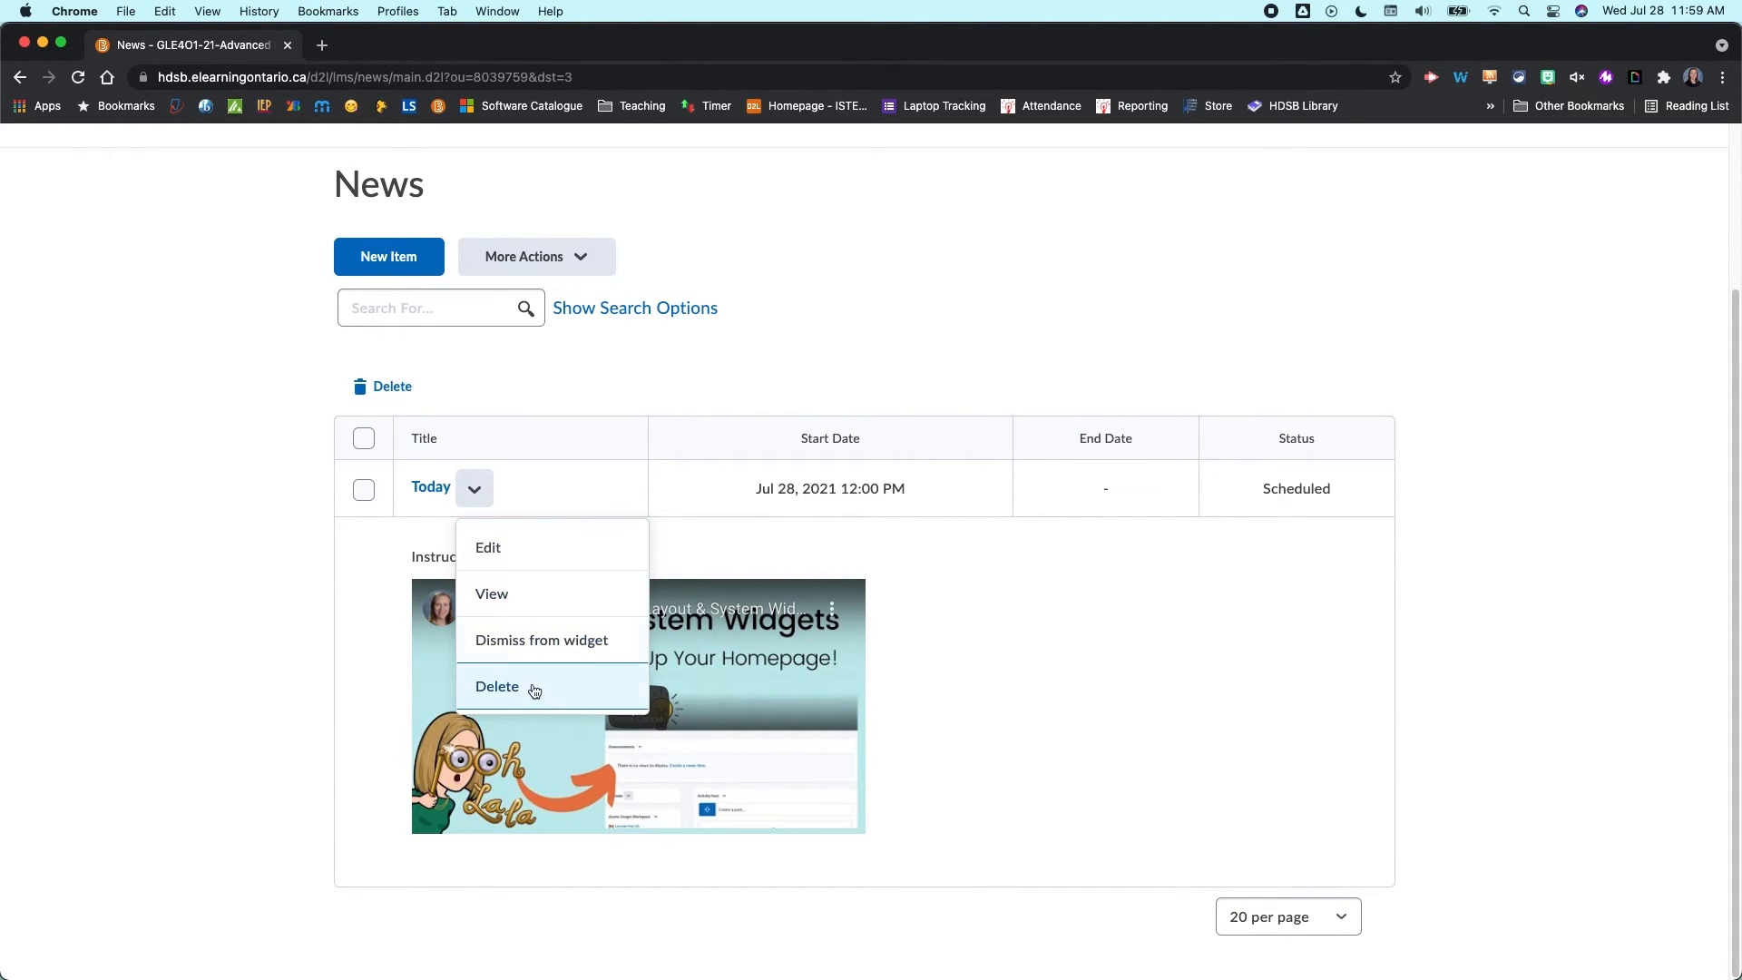
click(198, 689)
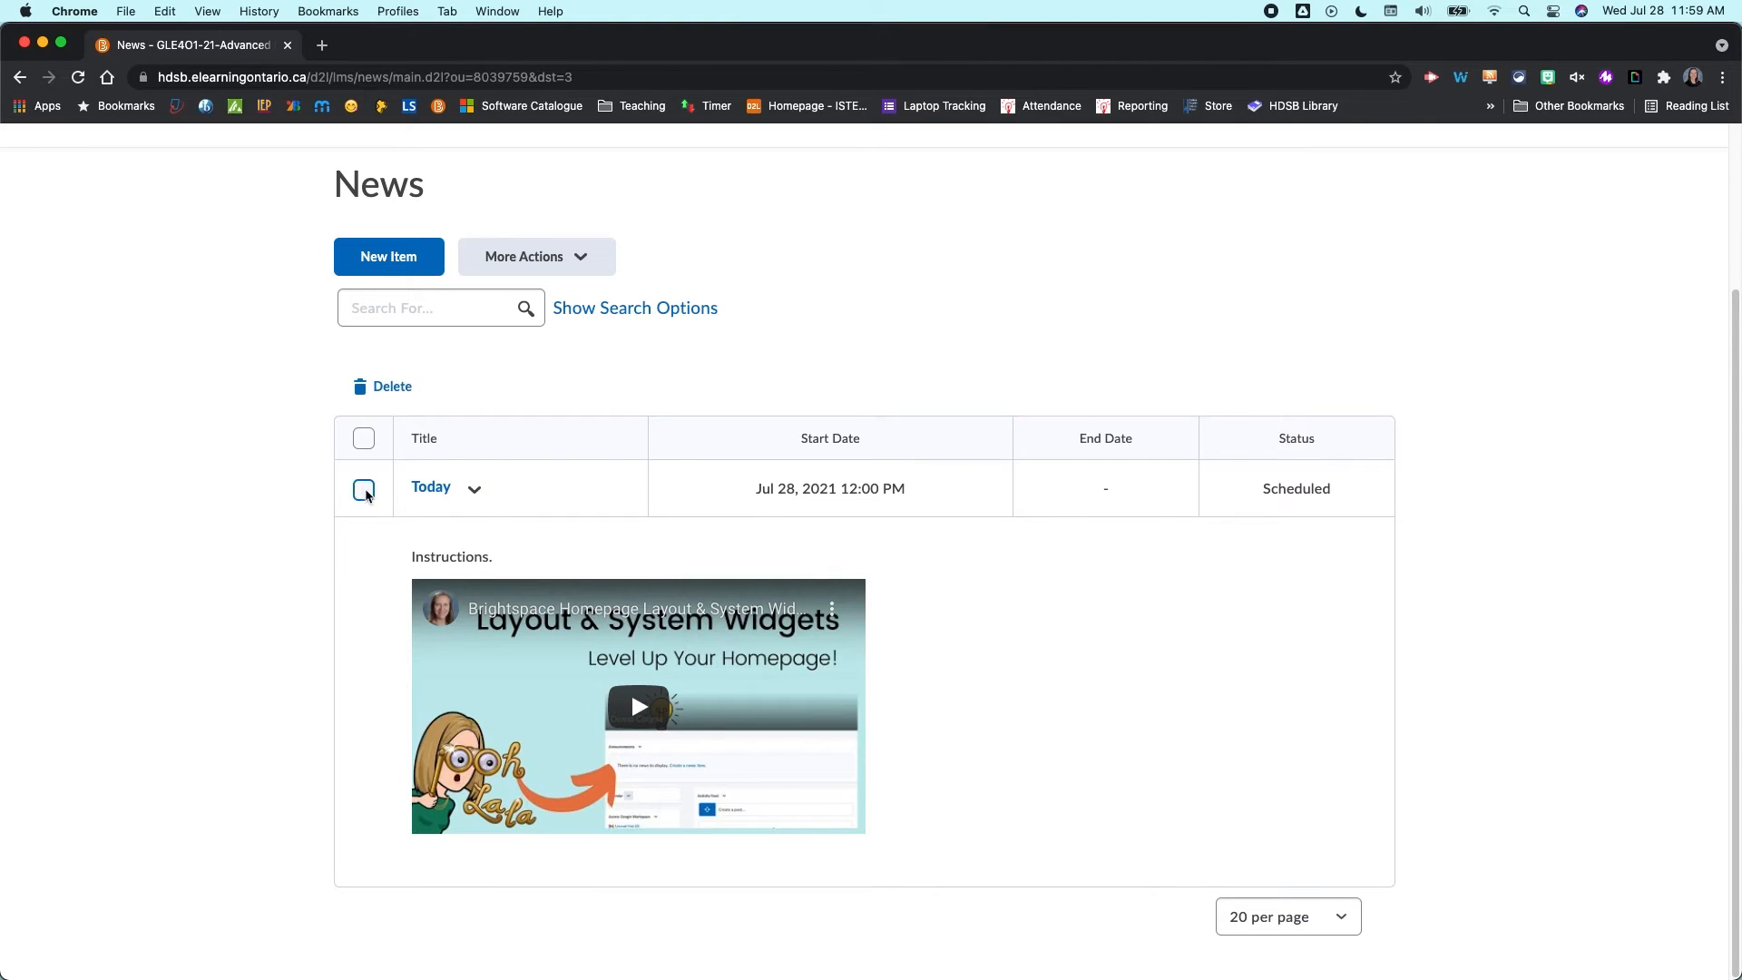
click(363, 489)
click(554, 265)
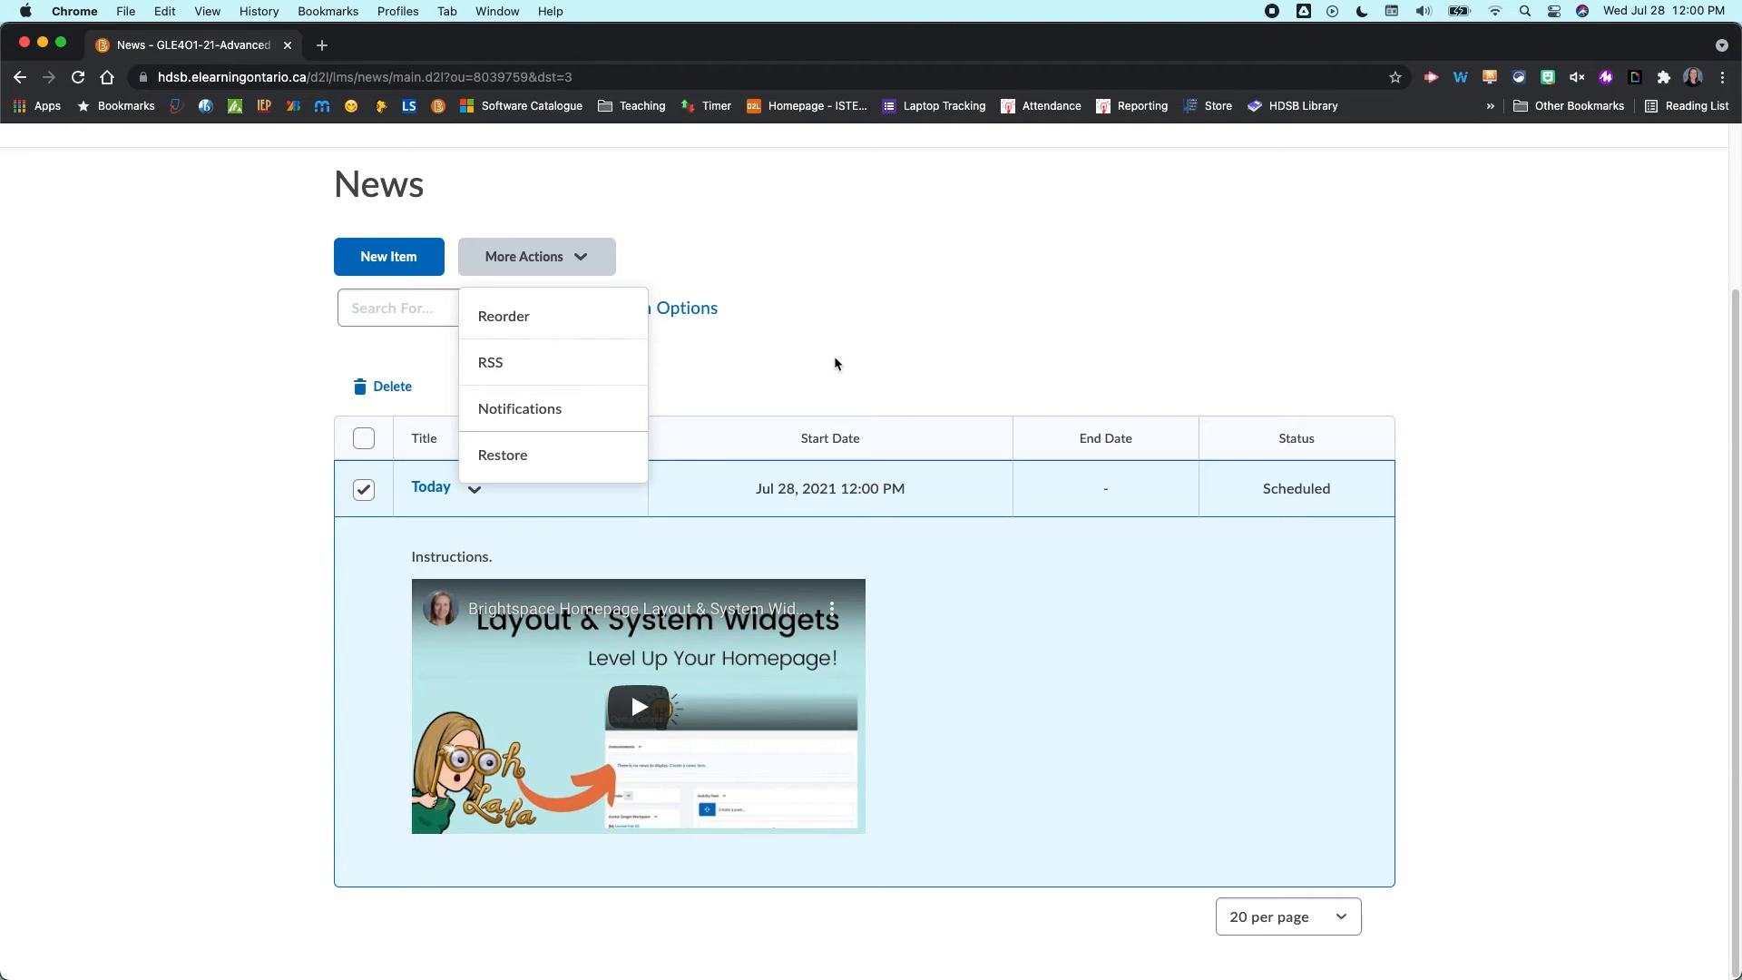
click(957, 319)
- Open the course homepage and dismiss the Today item from the News widget
scroll(967, 307, up, 3)
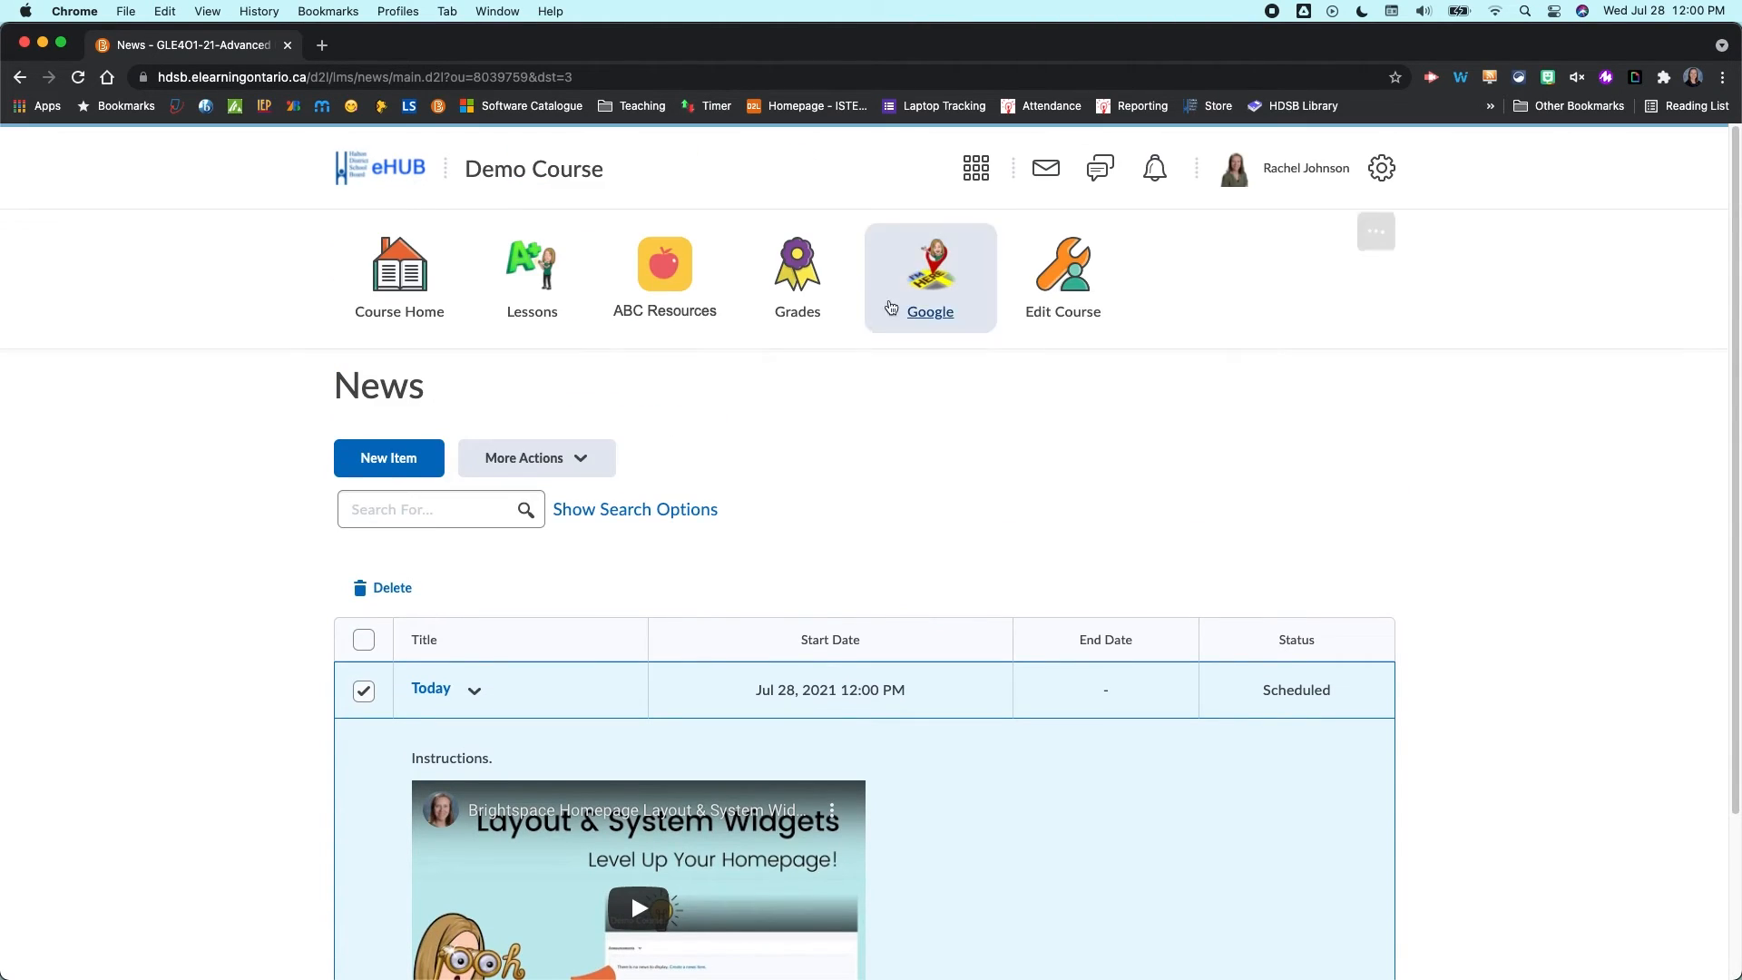
click(446, 272)
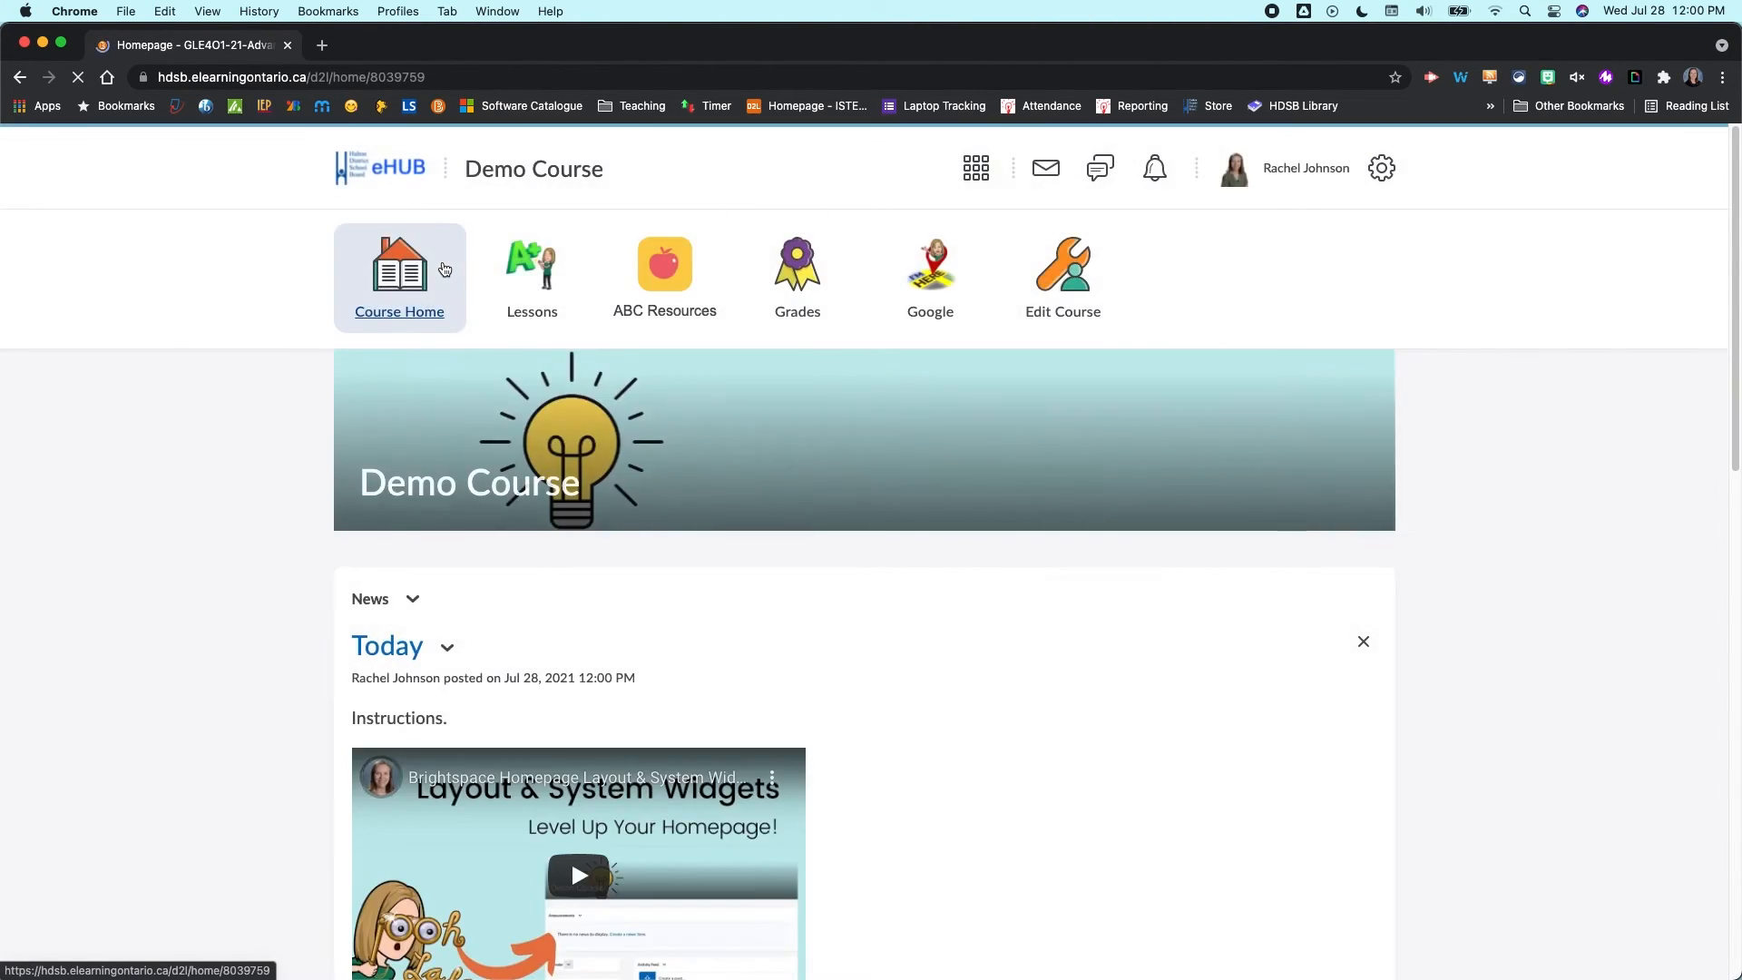
scroll(449, 272, down, 5)
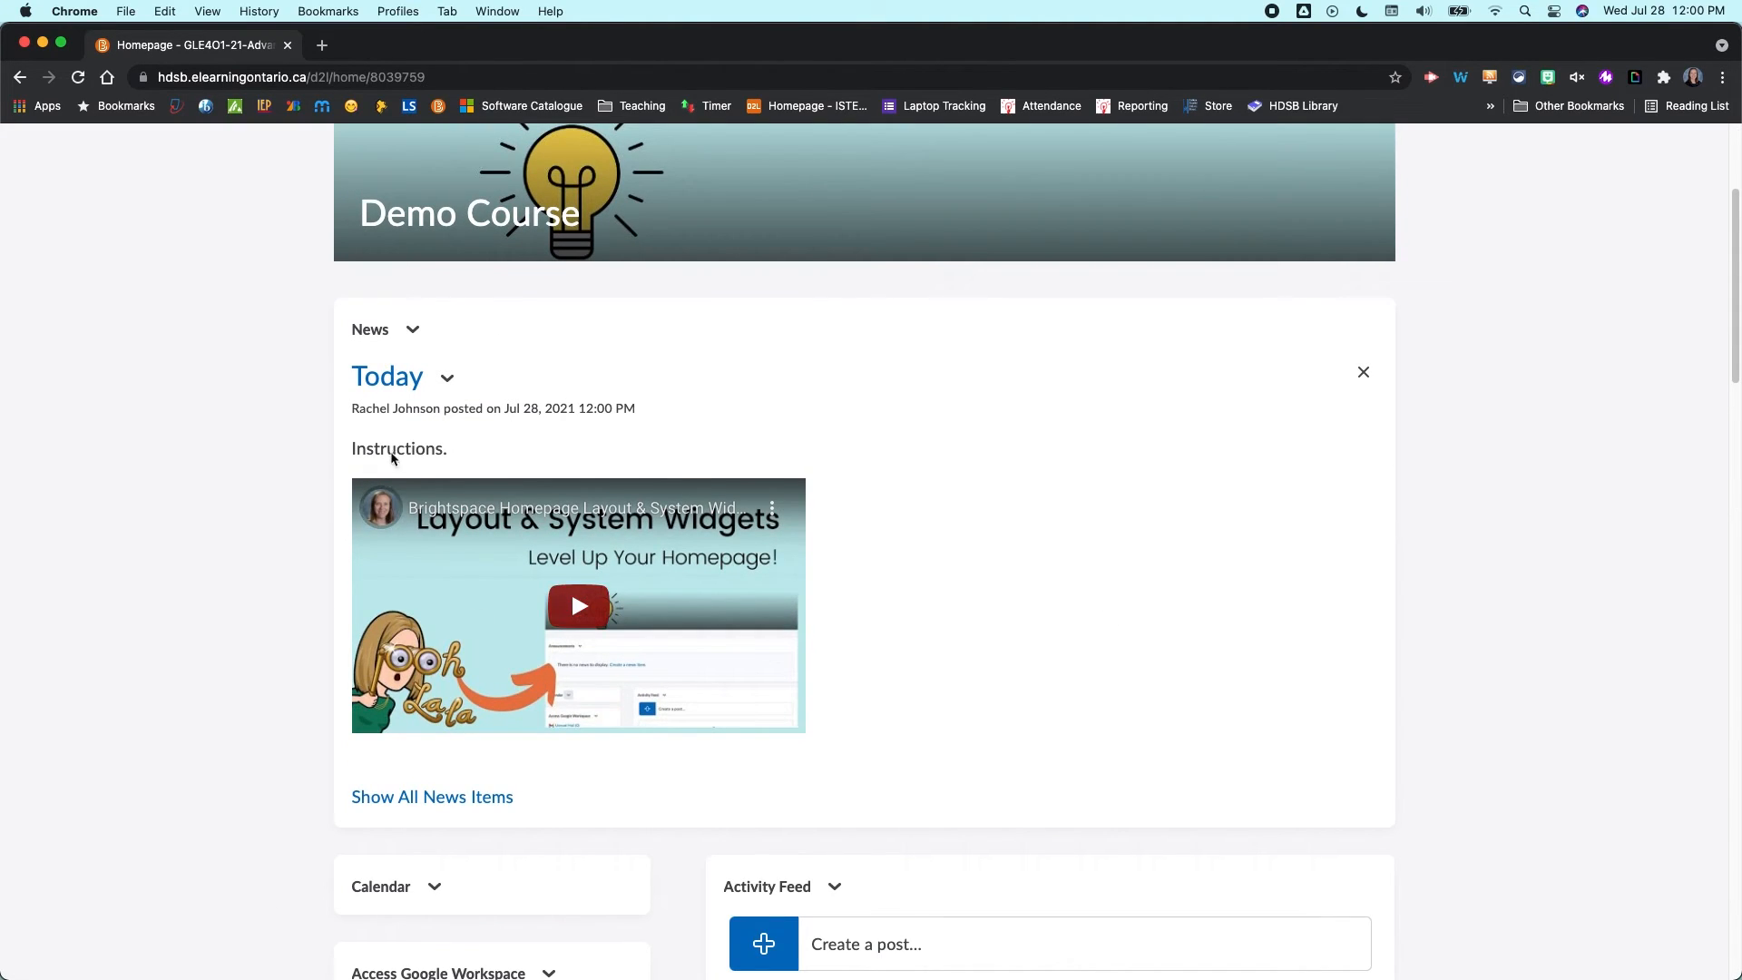
click(446, 378)
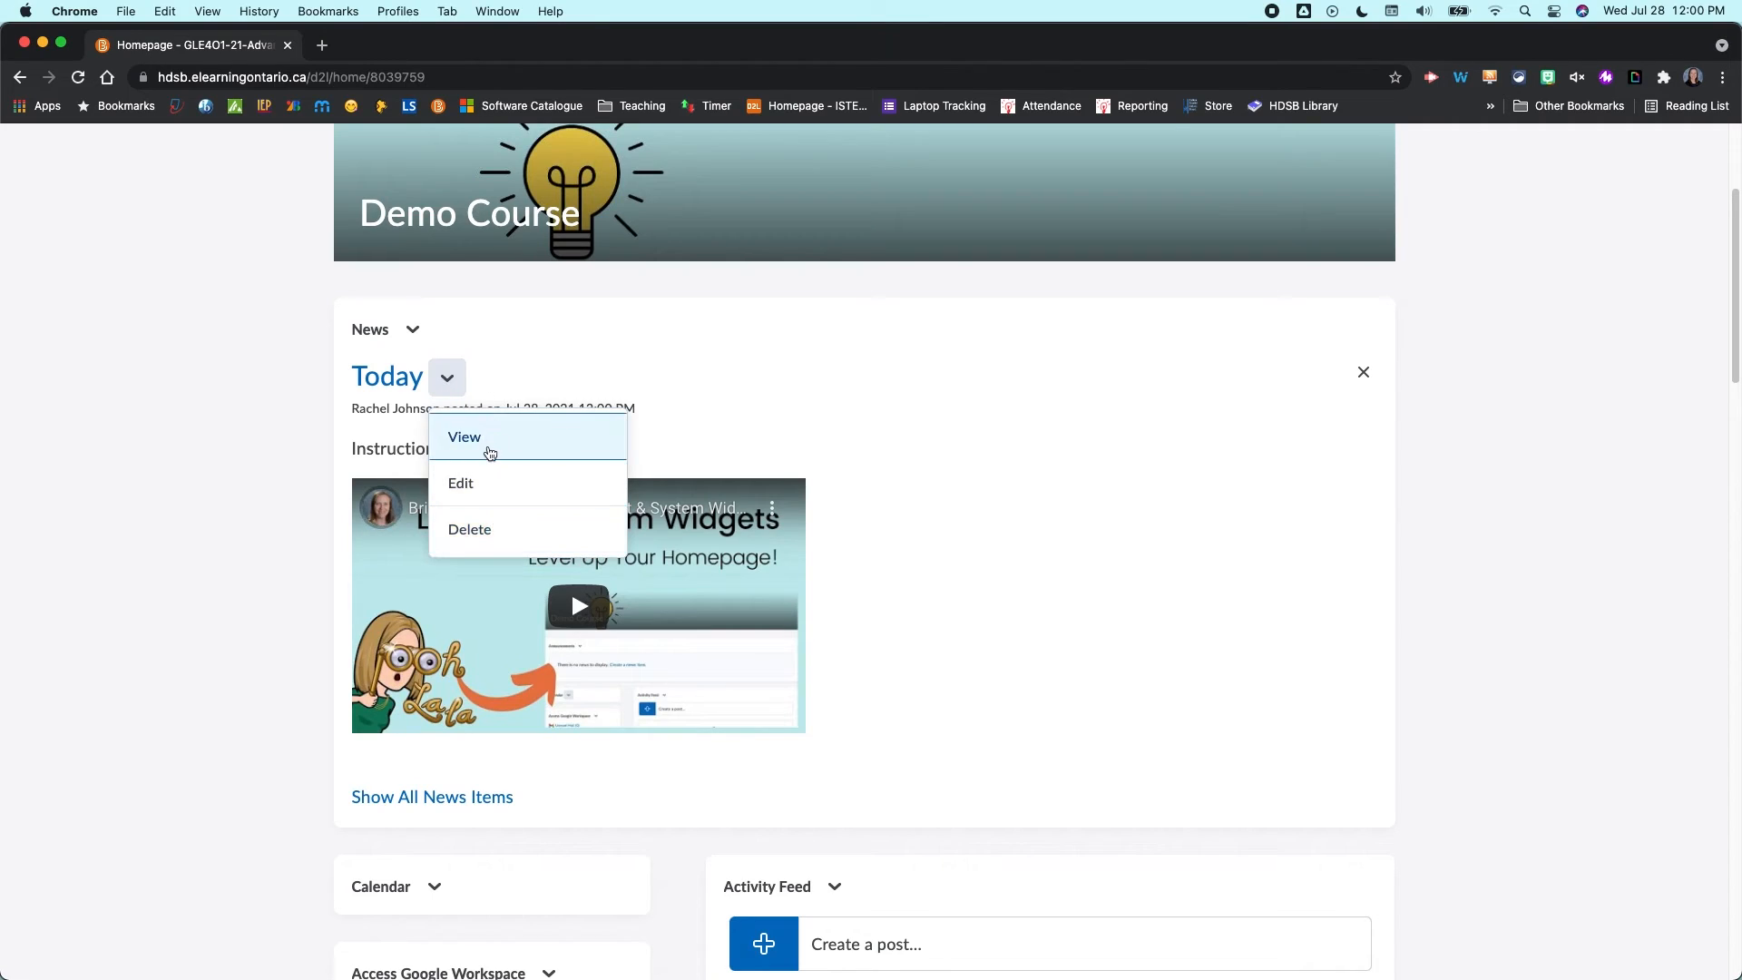
click(1099, 496)
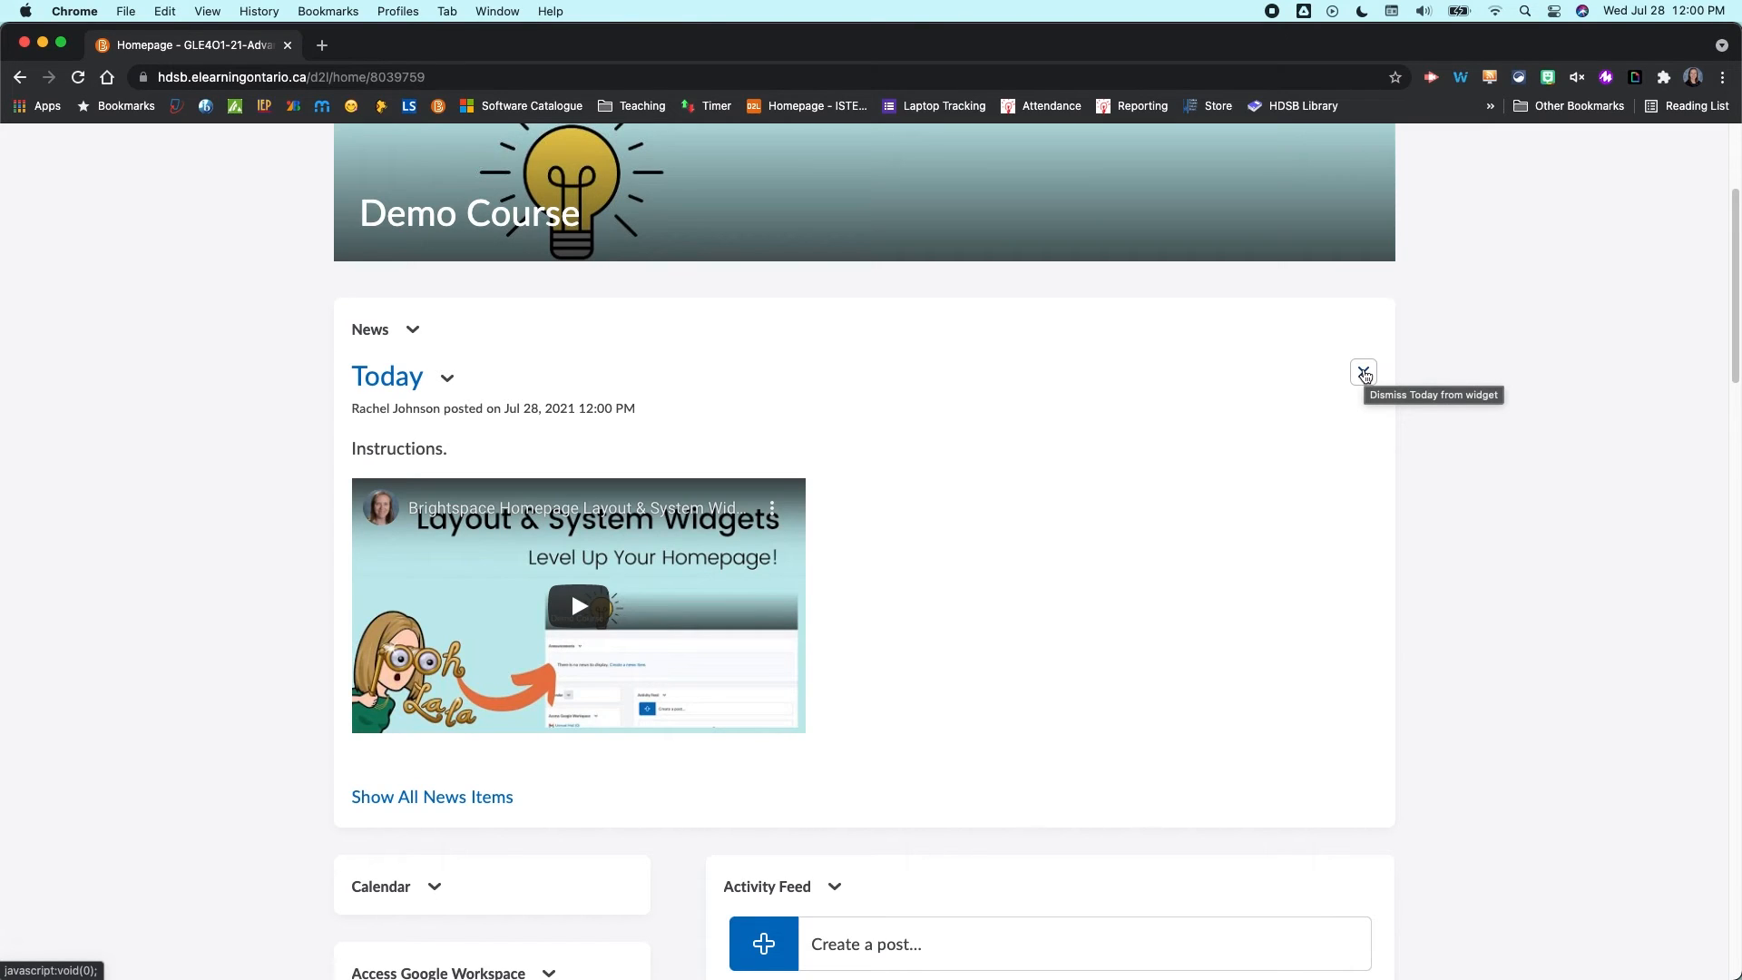
click(1363, 374)
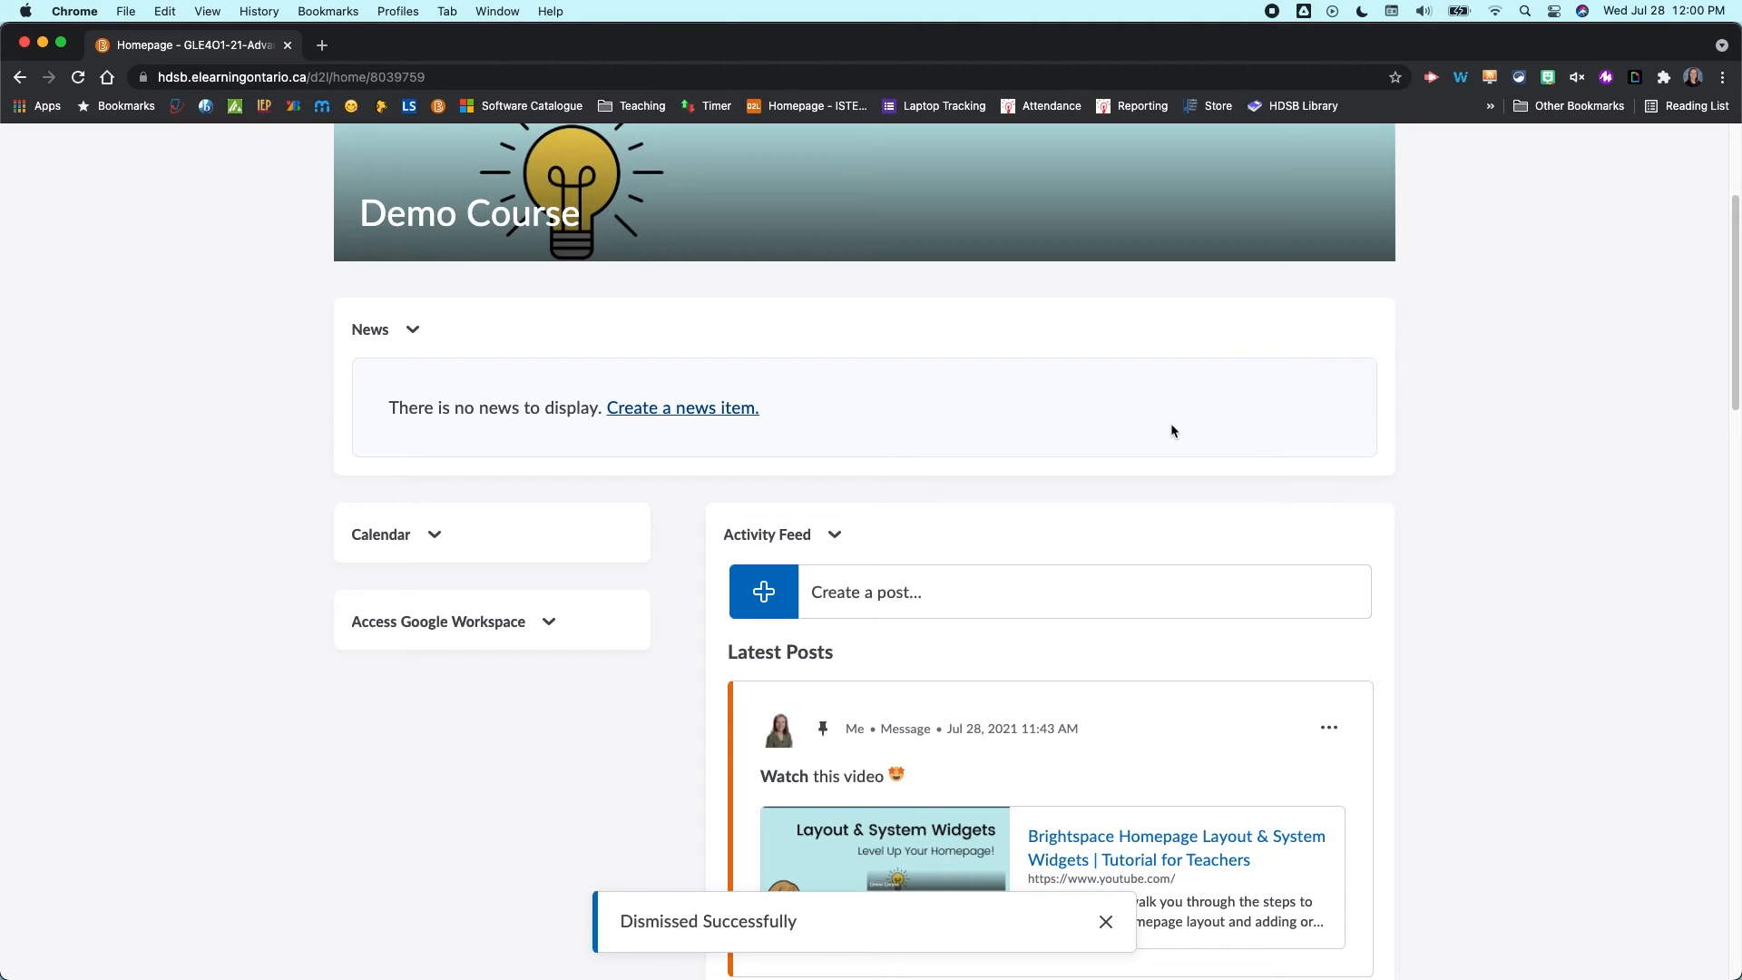
- Open the News tool from the widget menu and examine the dismissed item's listing
click(407, 328)
click(420, 388)
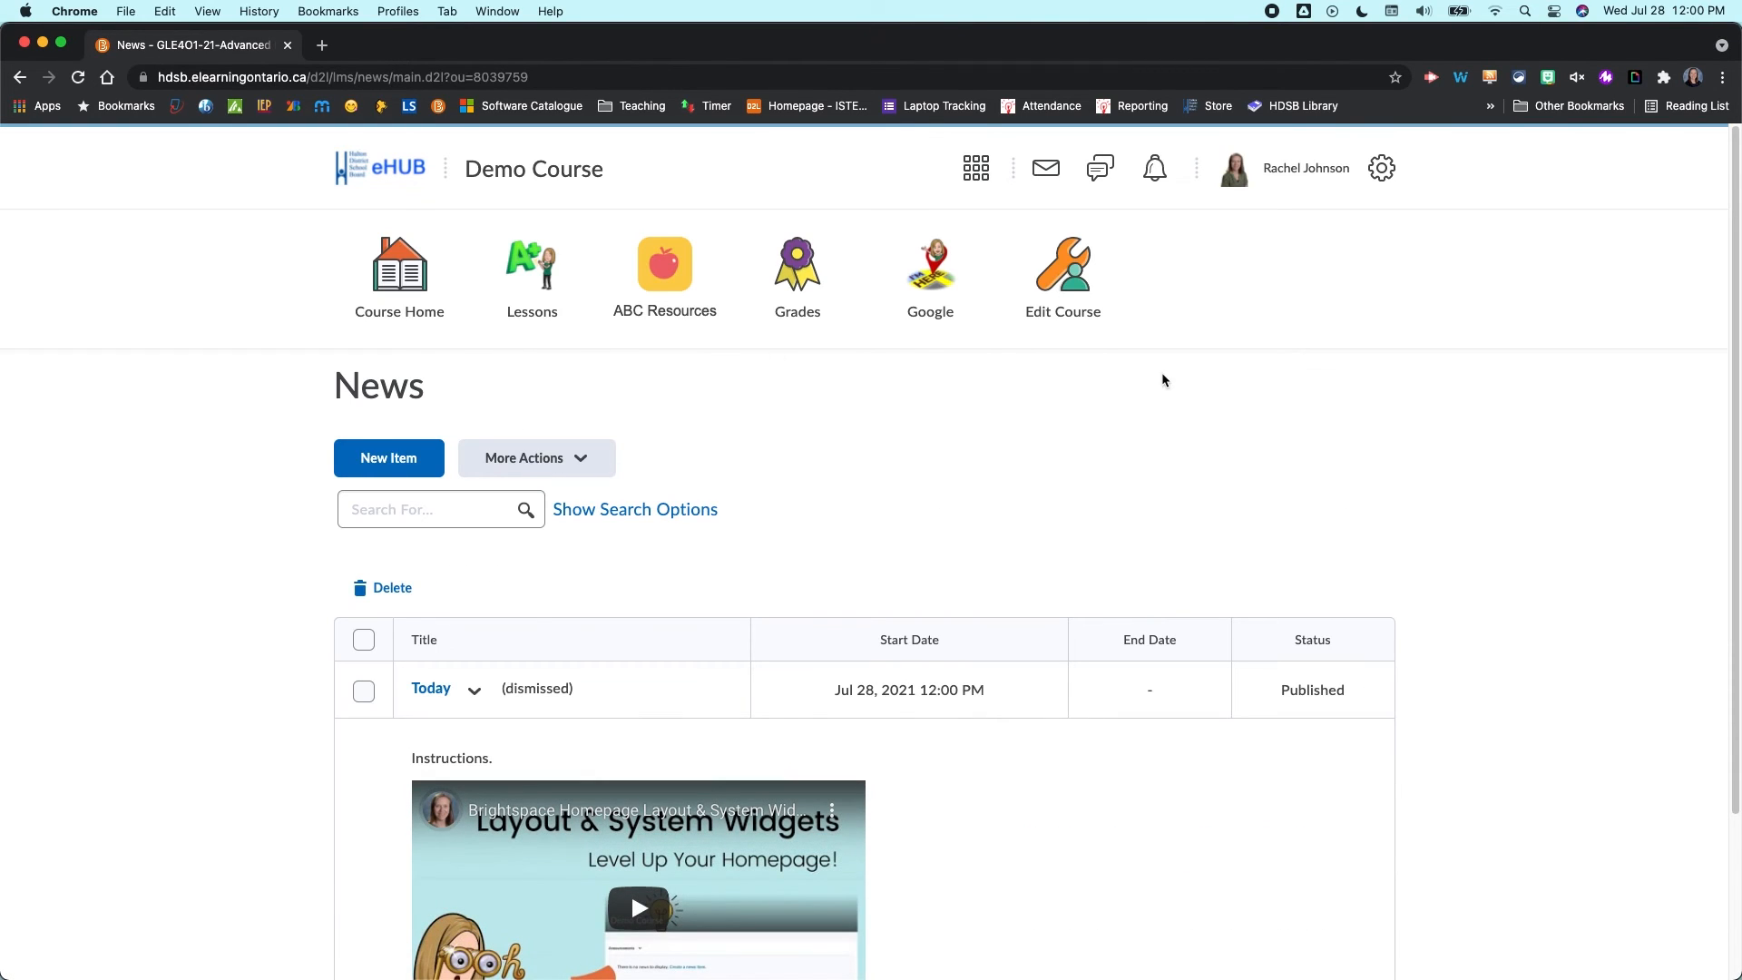
scroll(590, 853, down, 1)
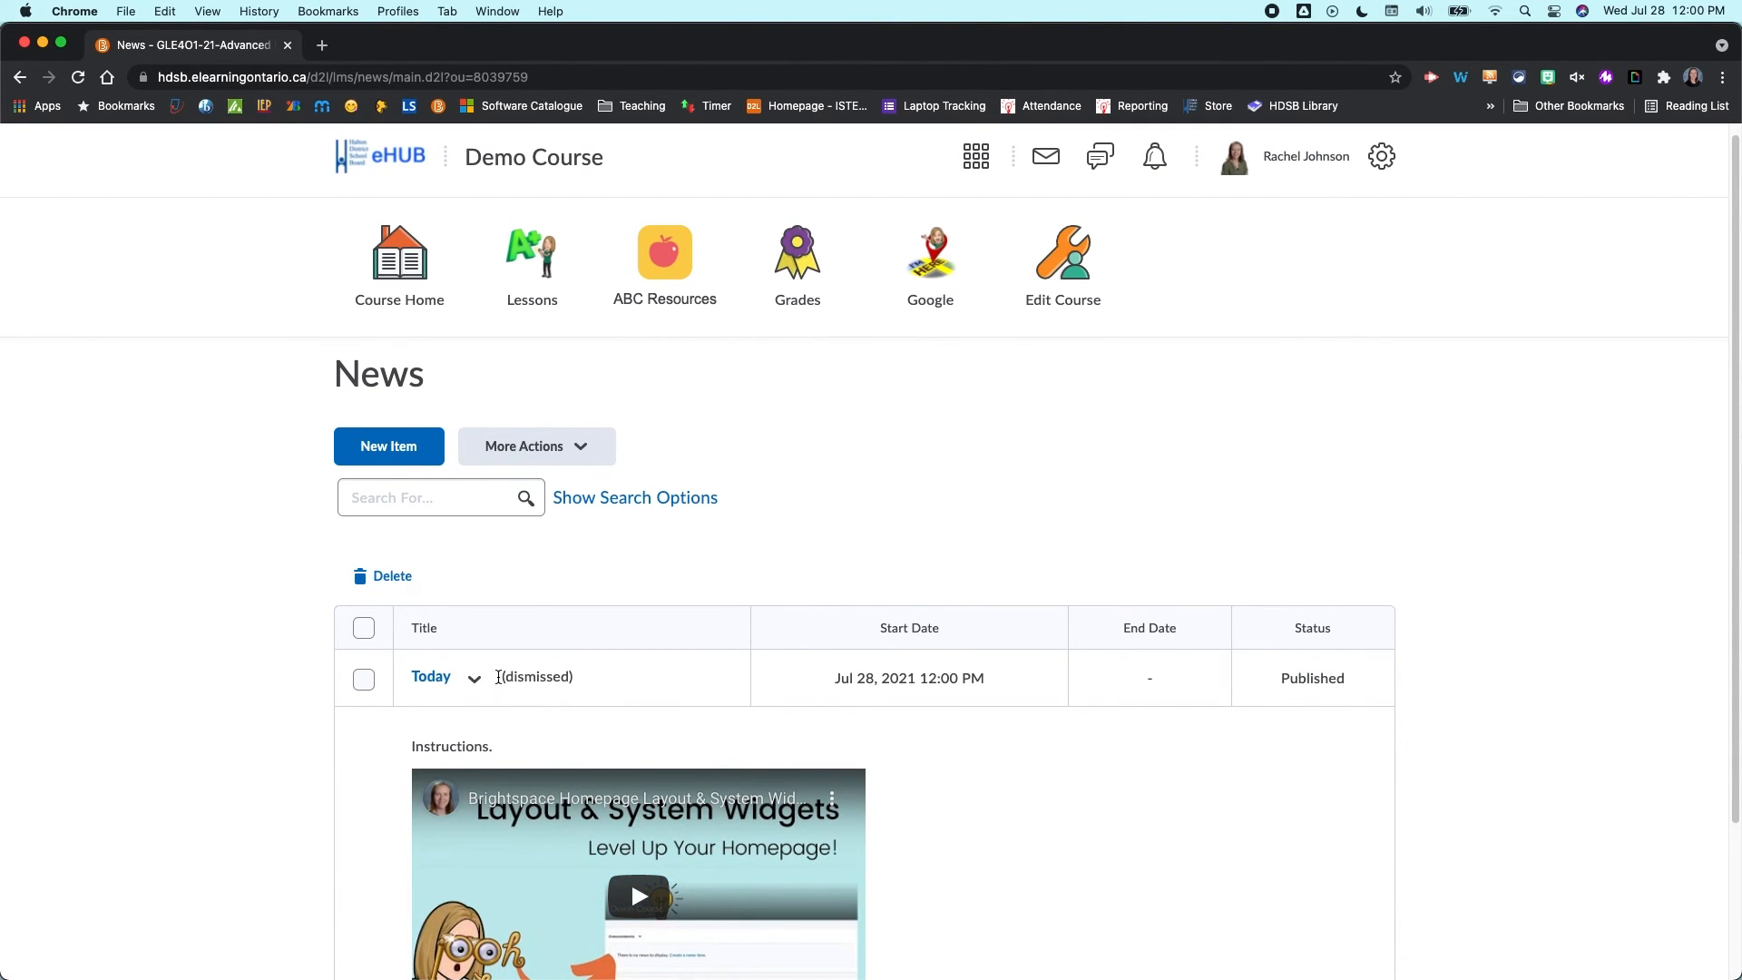
drag(499, 676, 665, 670)
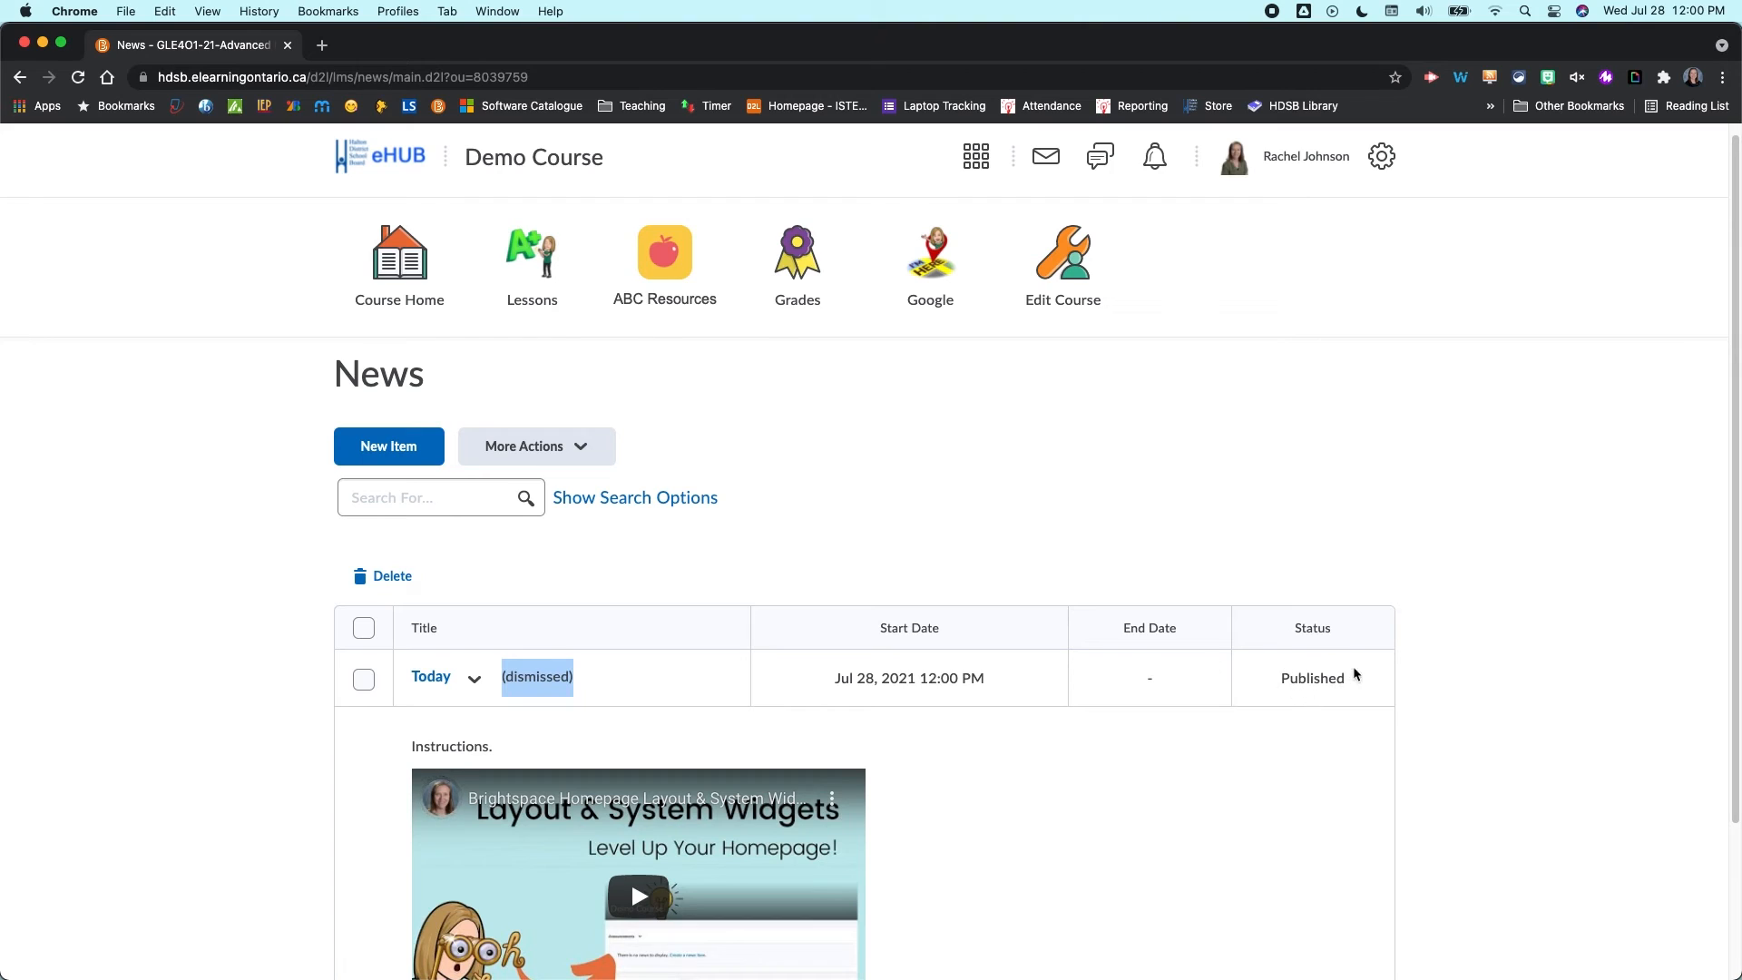
scroll(1270, 717, down, 3)
scroll(542, 574, up, 3)
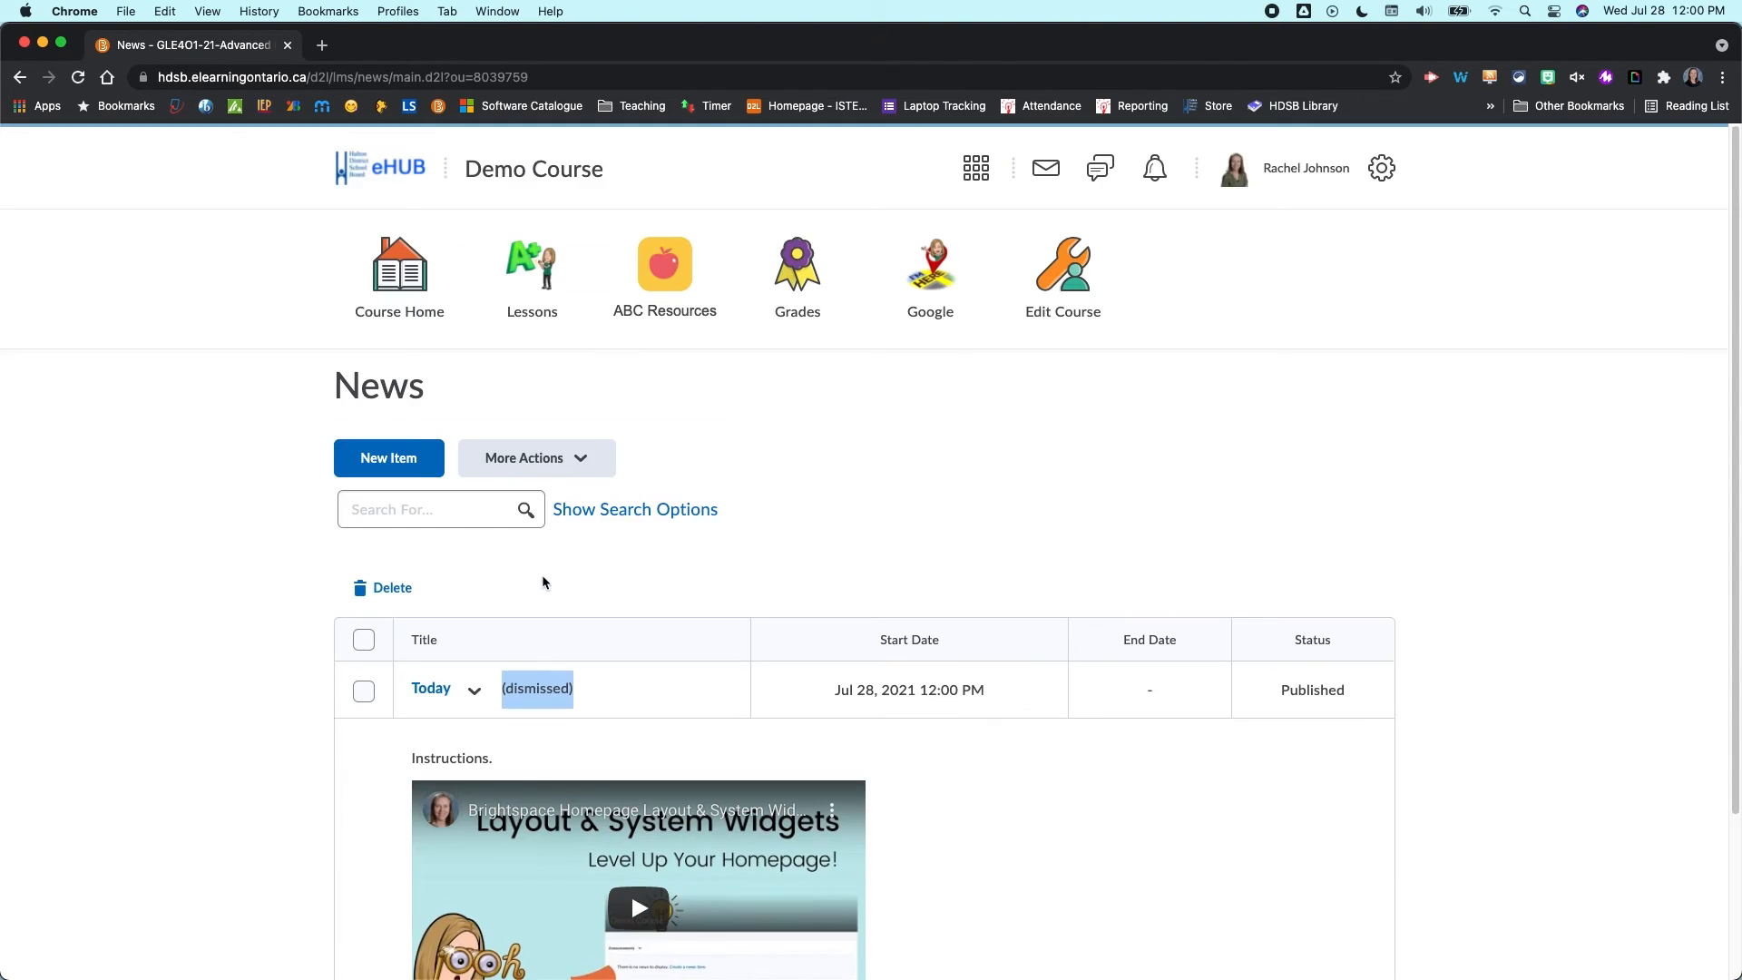
- Return to the course homepage and start a new news item from the News widget menu
click(426, 269)
click(396, 548)
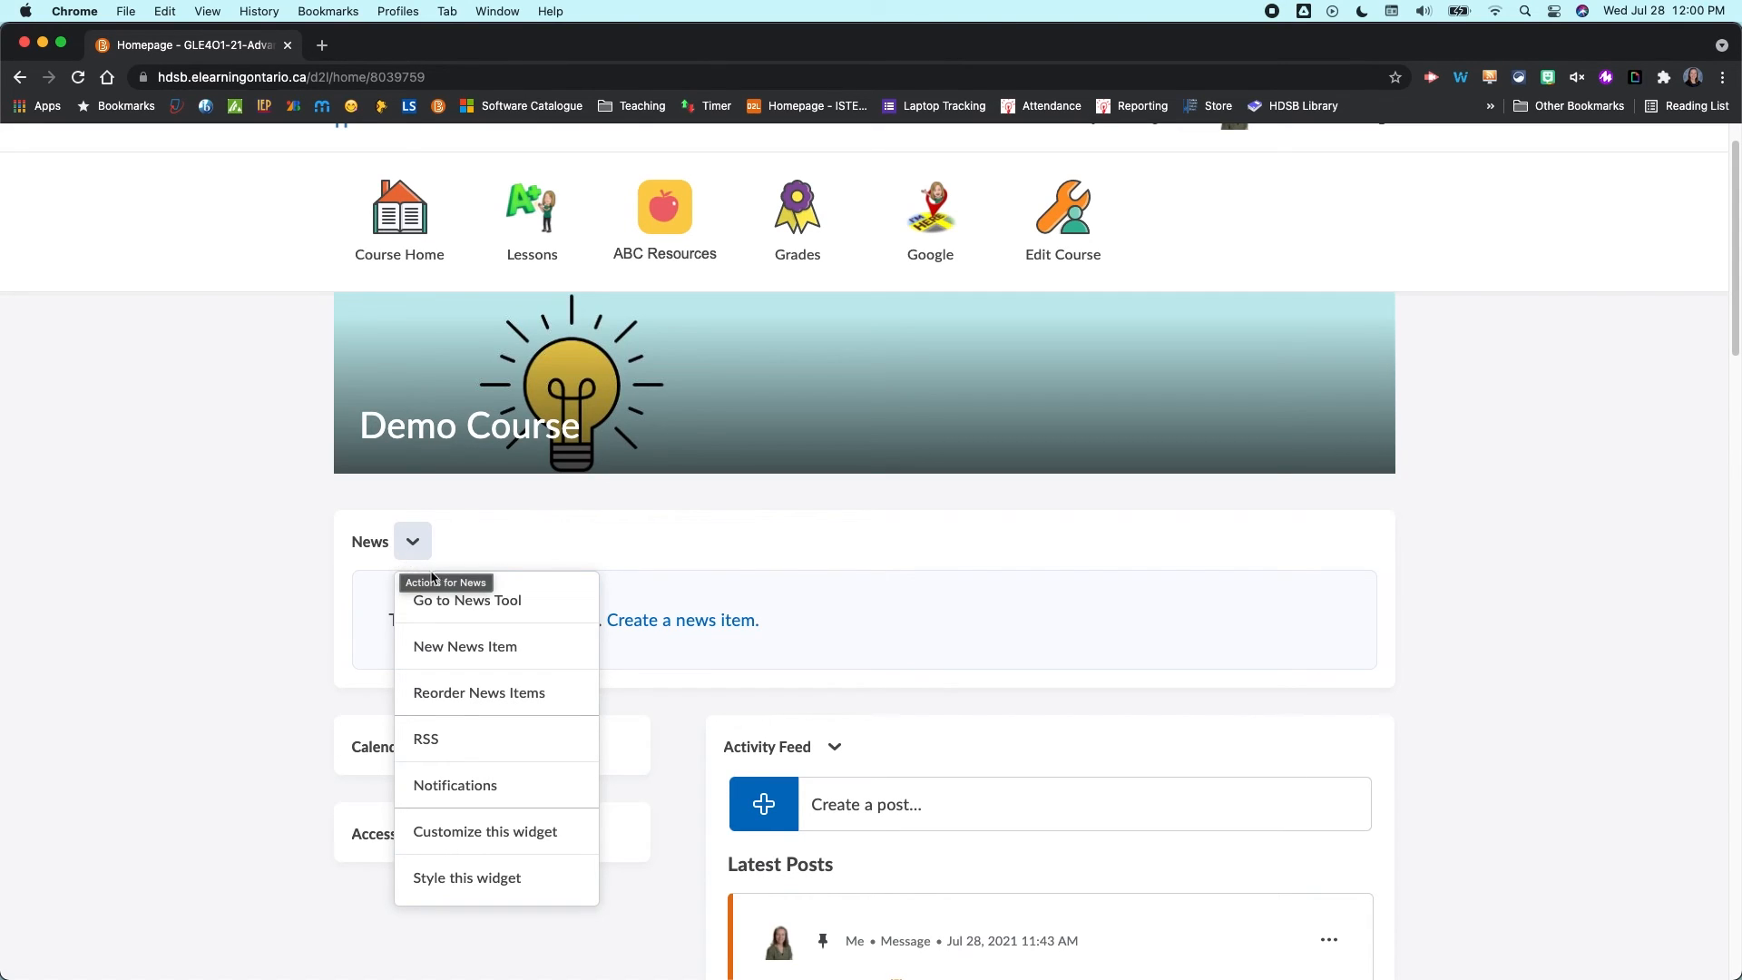
click(487, 659)
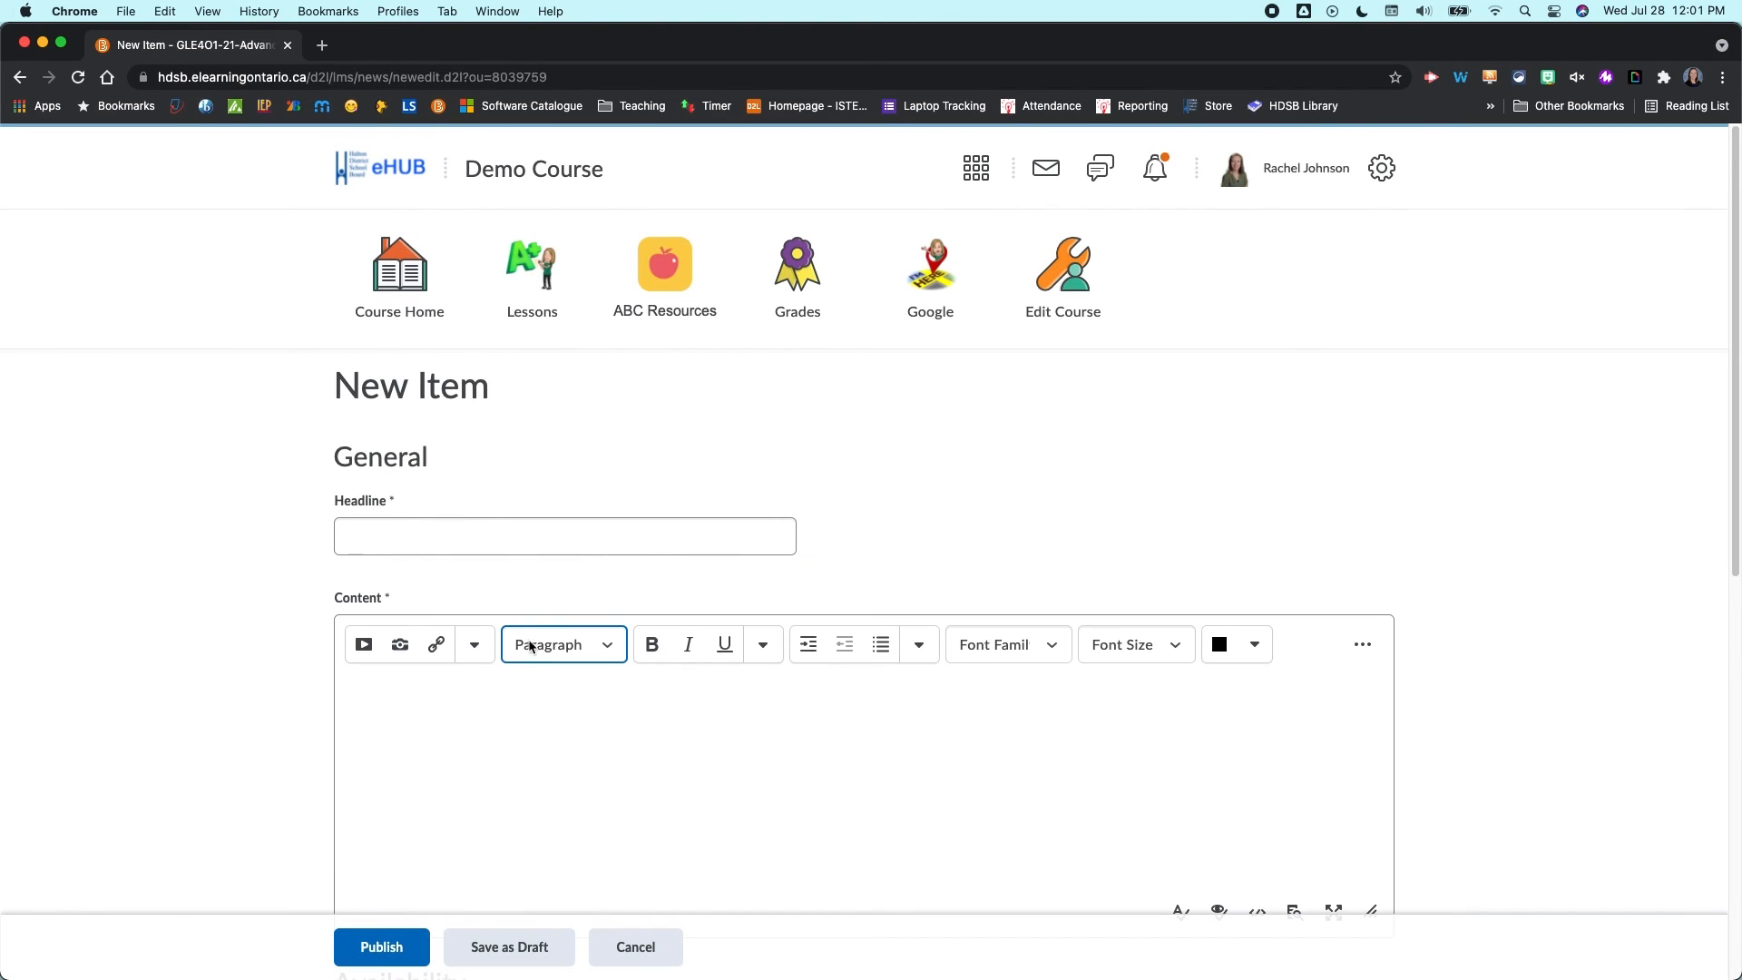
- Cancel the new news item without saving and return to the course homepage
scroll(534, 639, down, 10)
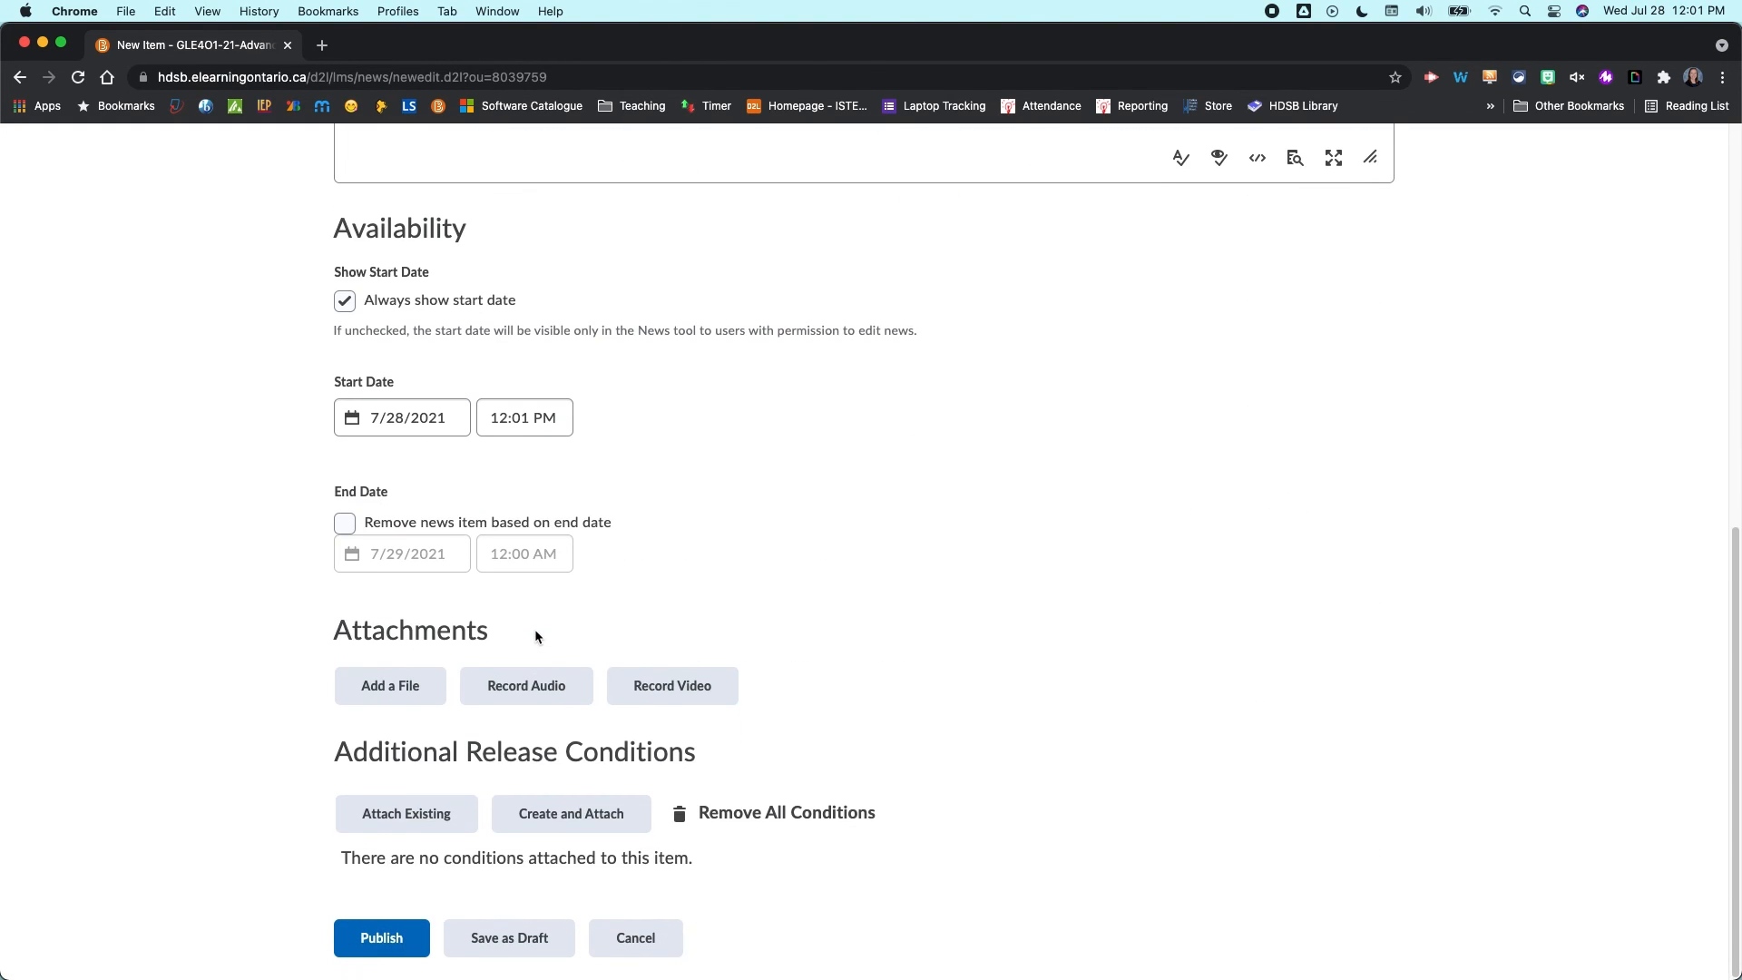
click(637, 937)
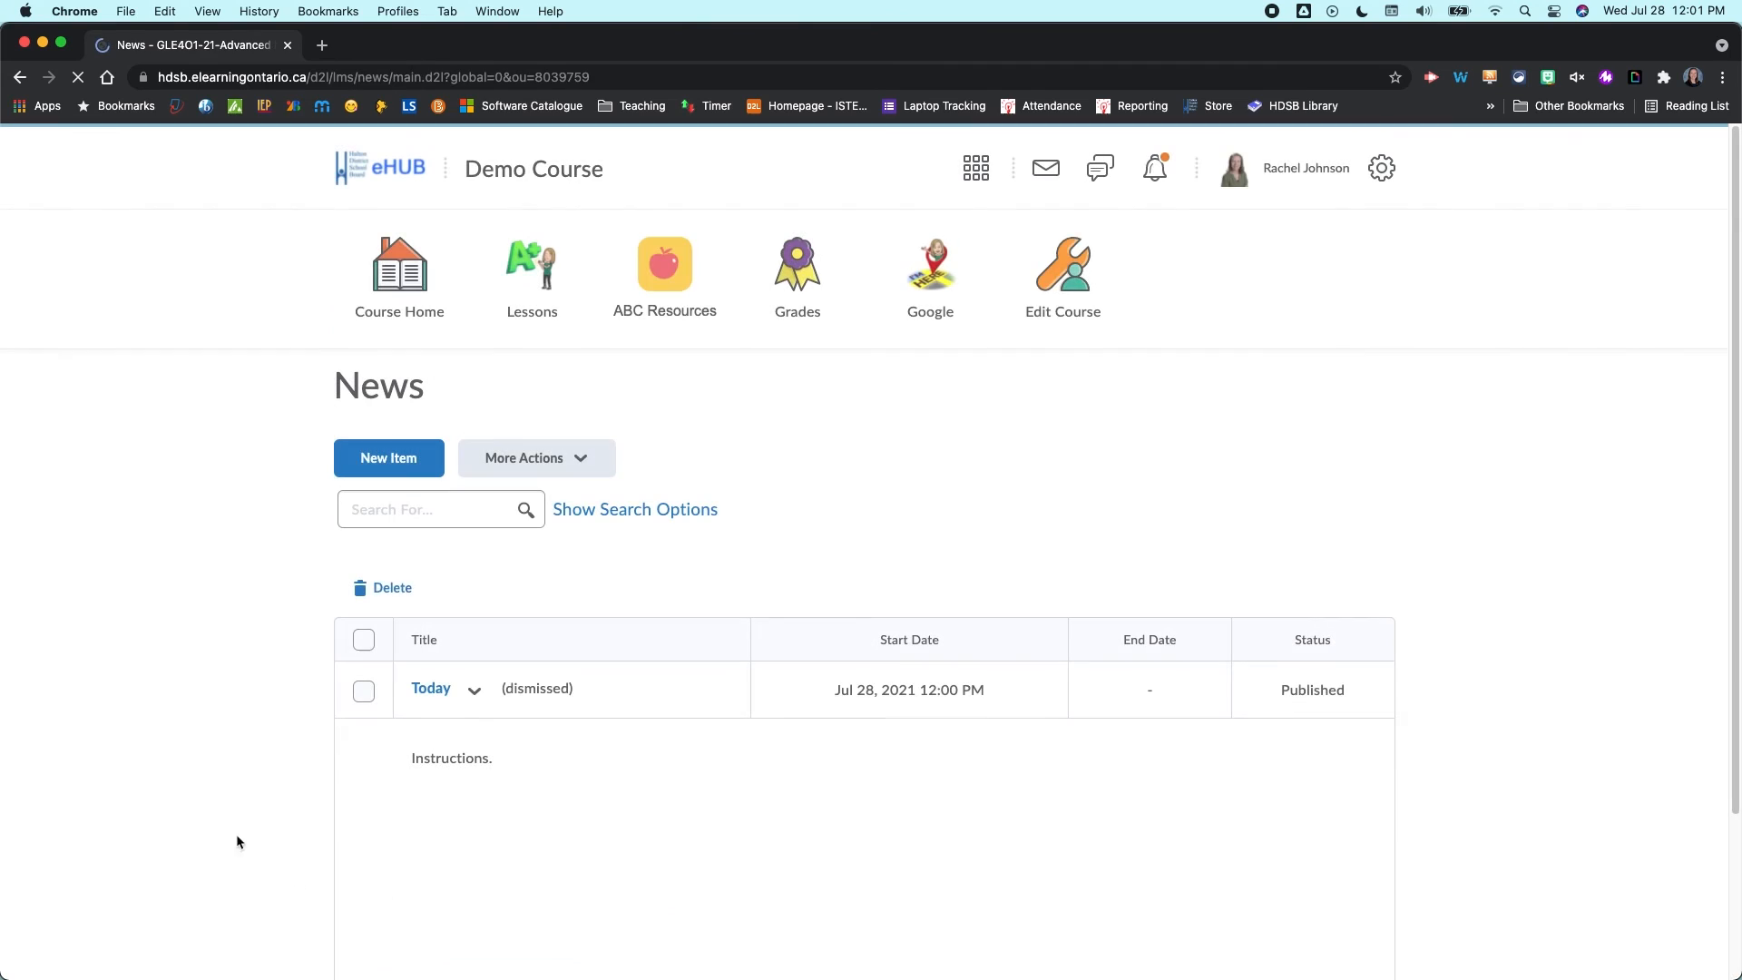
click(432, 264)
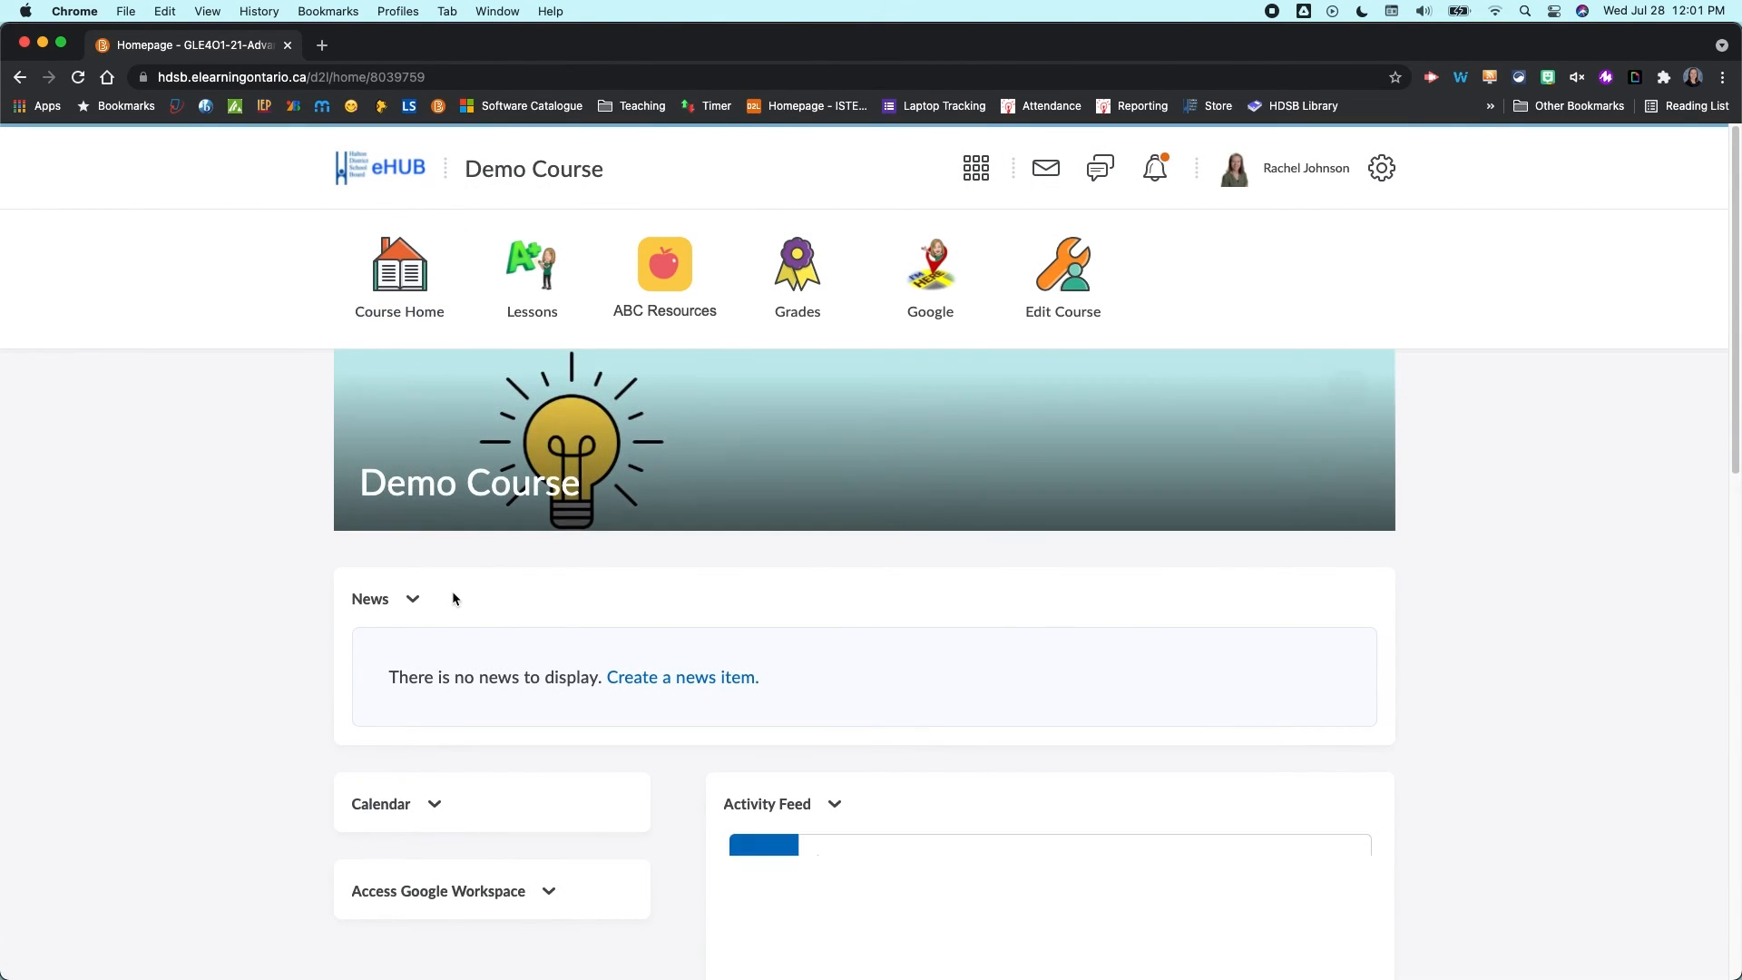
- Open Reorder News Items from the News widget menu, check the Today item's sort order, and cancel
click(413, 599)
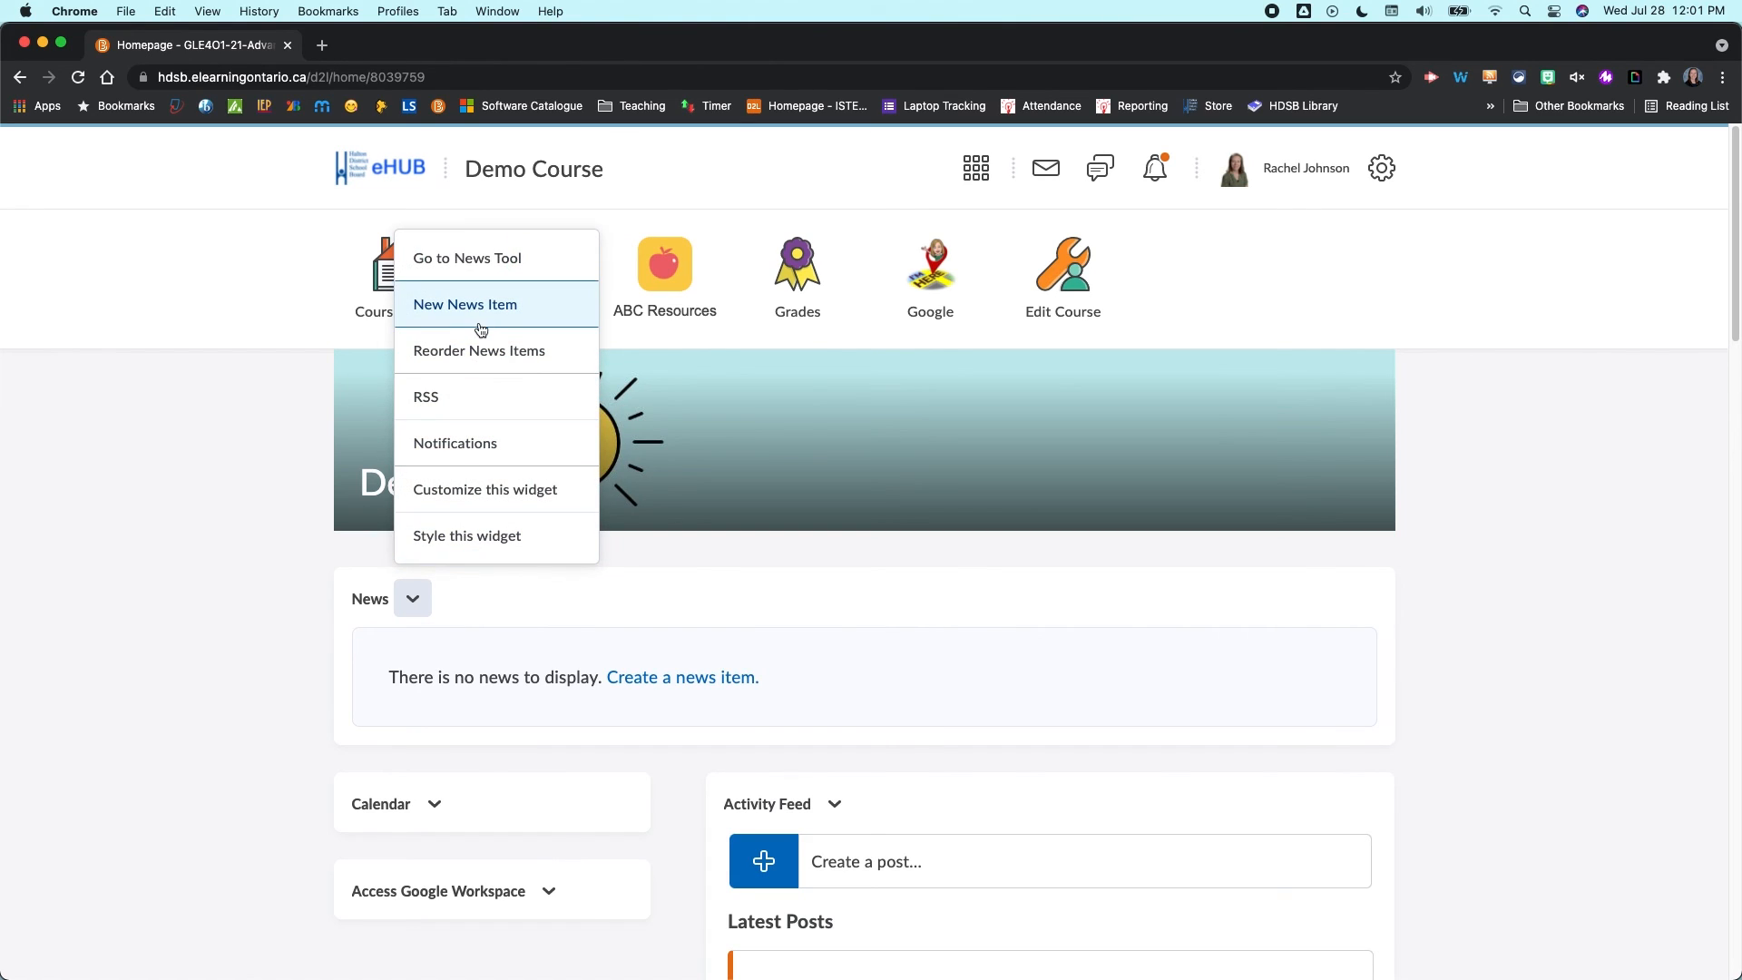
click(484, 354)
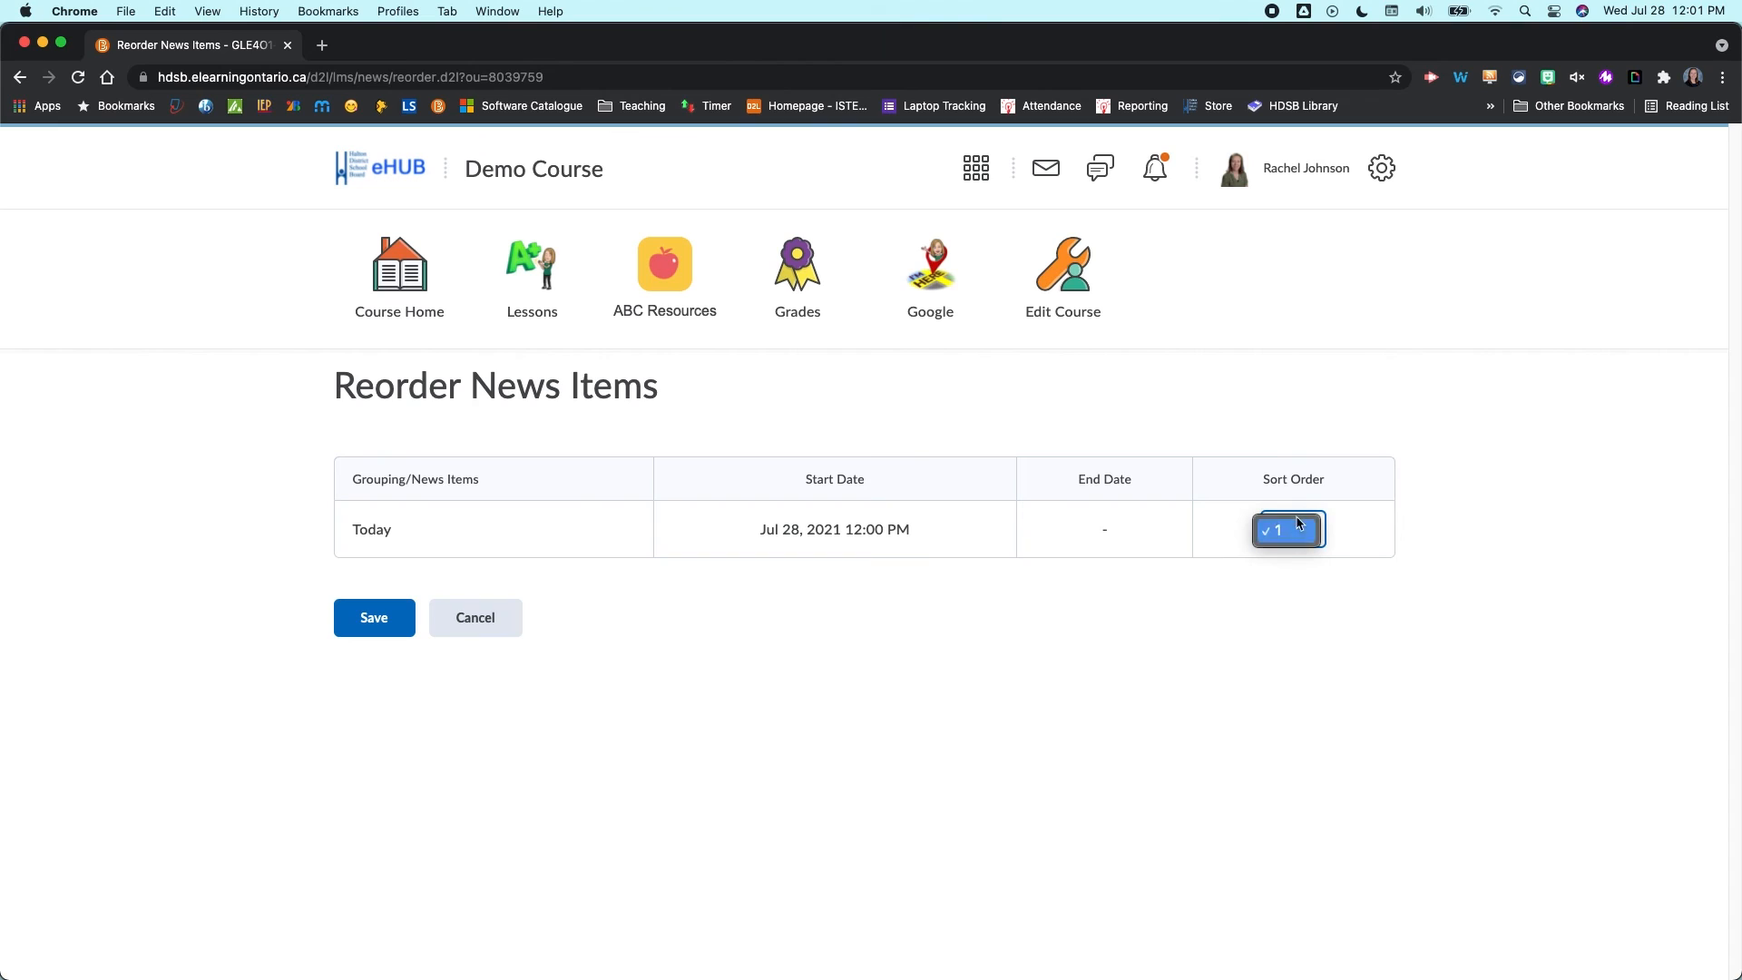
click(1039, 769)
click(475, 617)
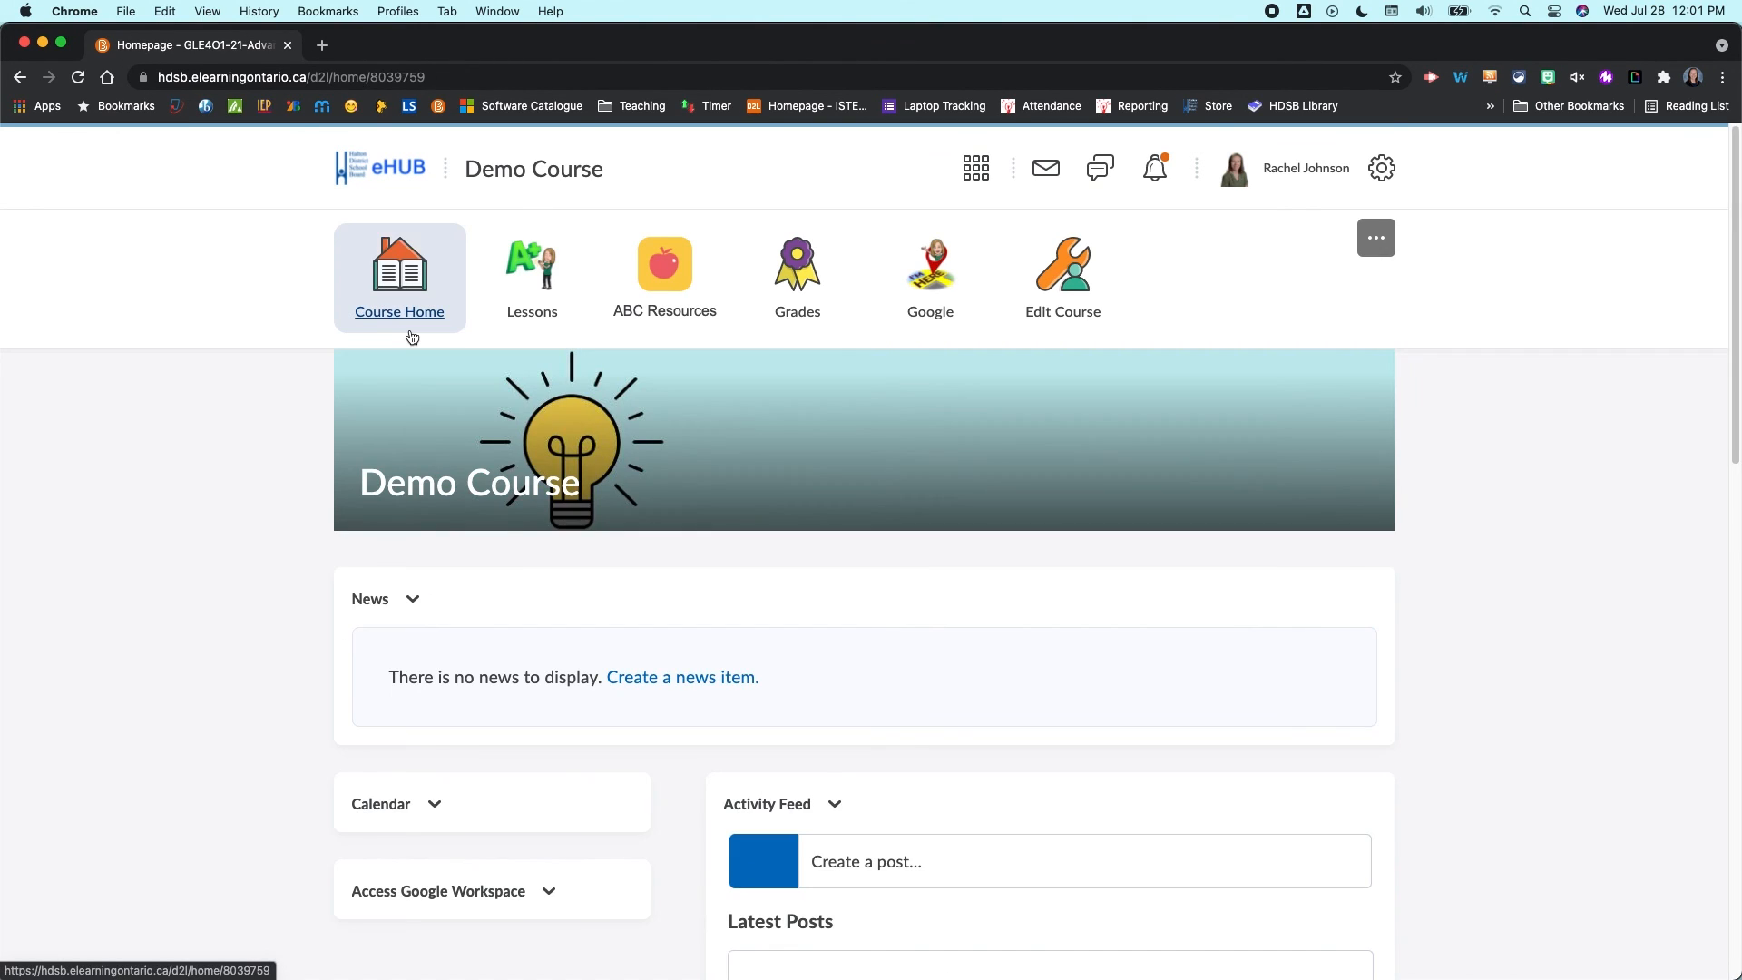